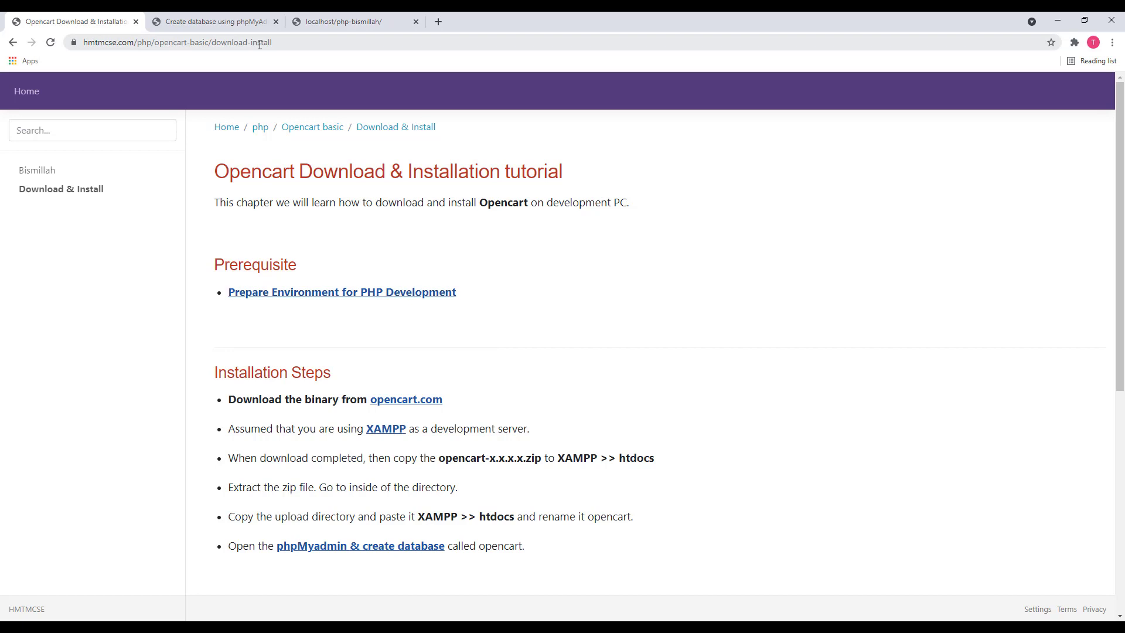
Scroll through the tutorial's Prerequisite and Installation Steps sections
scroll(375, 290, down, 1)
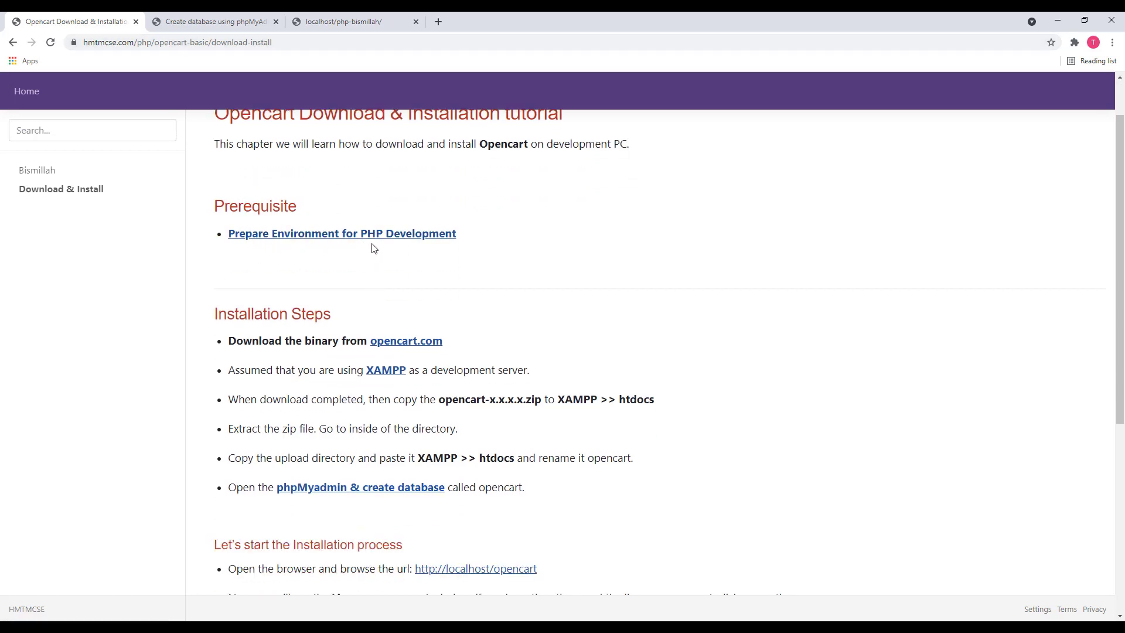
scroll(372, 249, up, 1)
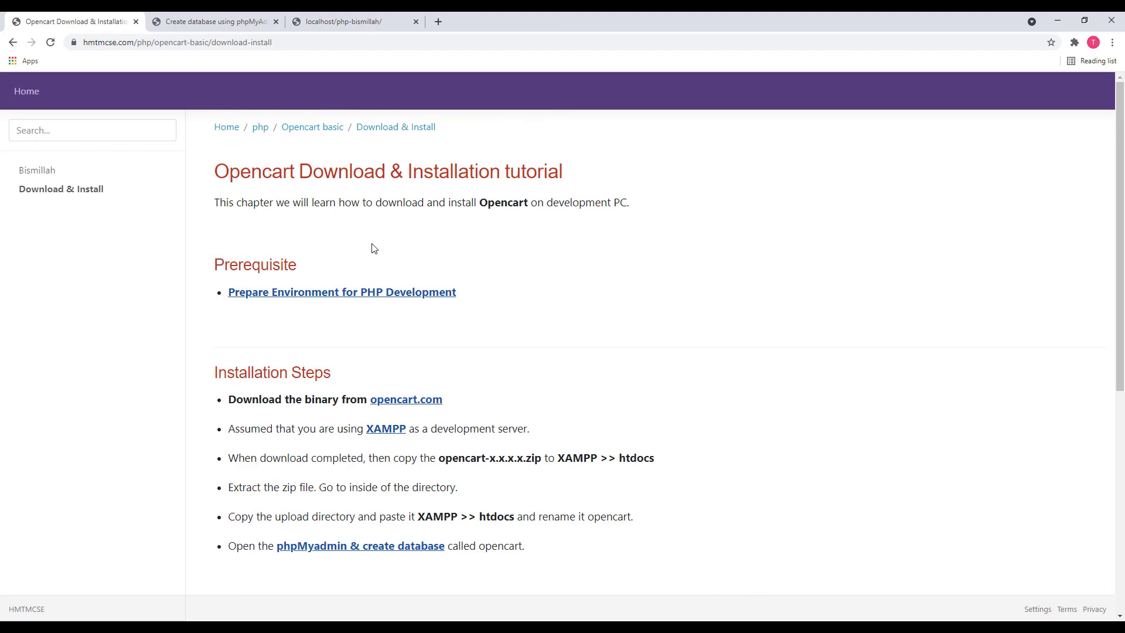
middle_click(368, 292)
click(332, 22)
scroll(413, 317, down, 5)
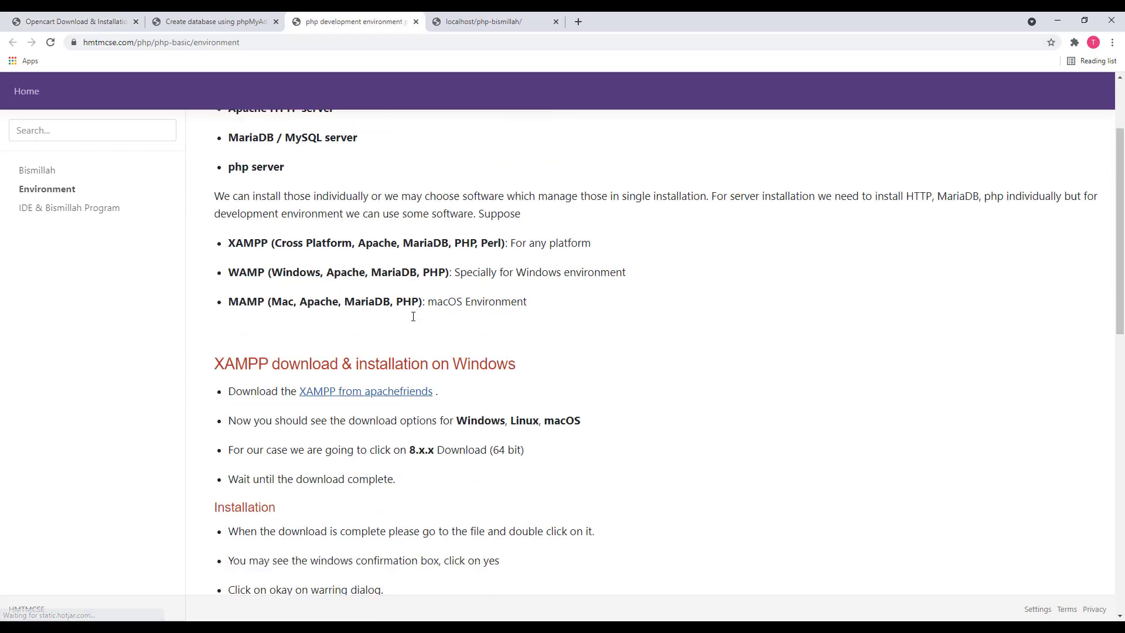
scroll(413, 316, down, 7)
scroll(413, 316, up, 12)
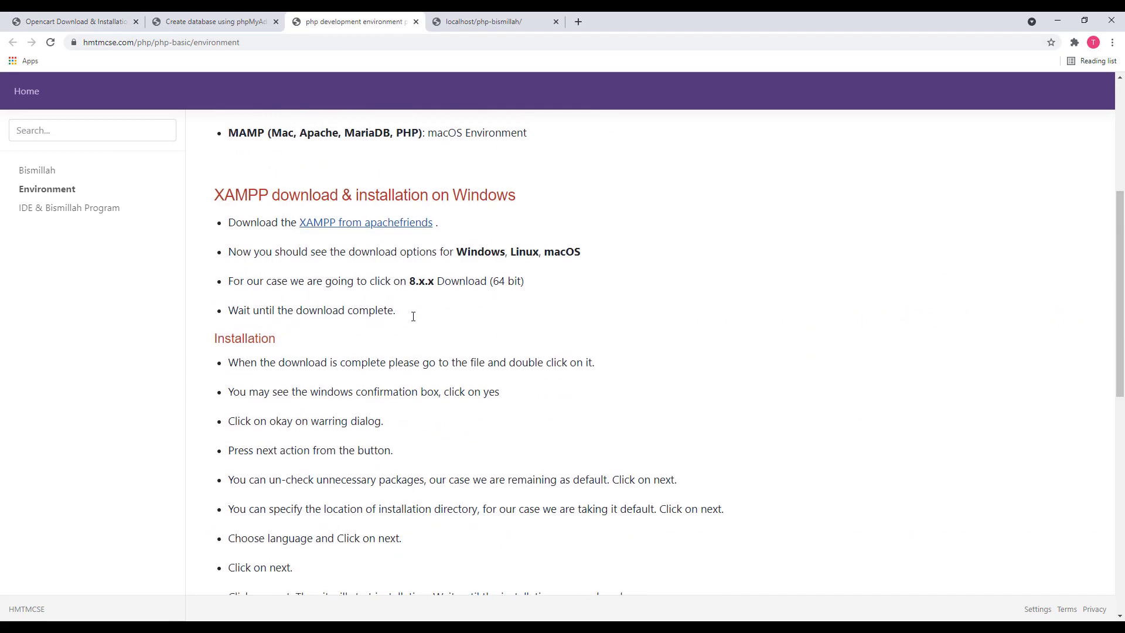
click(415, 22)
click(109, 25)
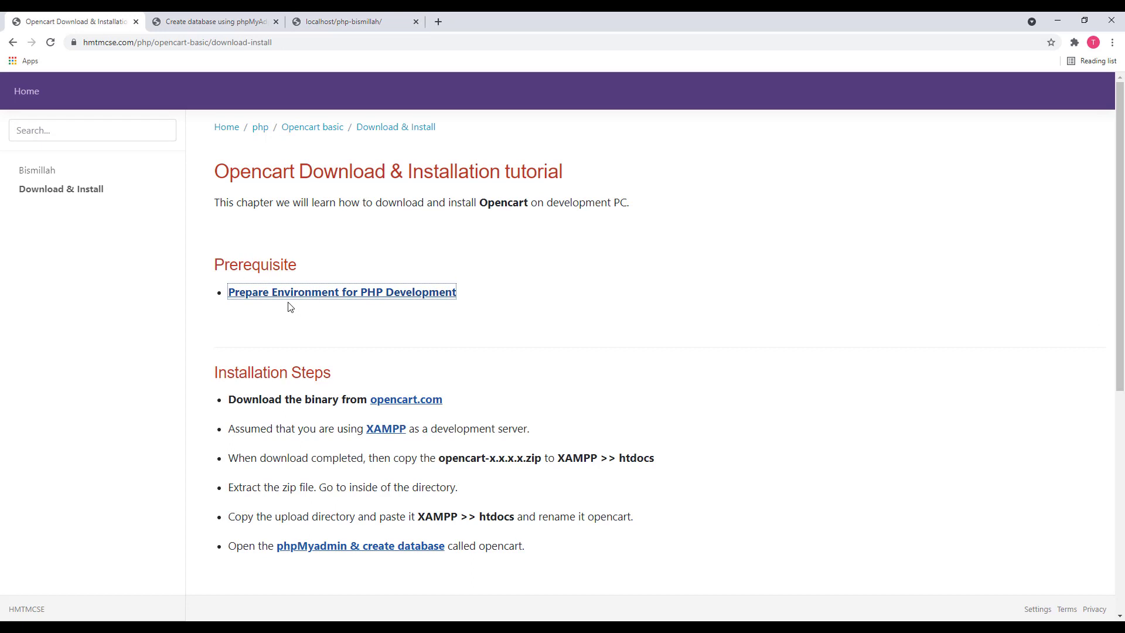
scroll(305, 356, down, 1)
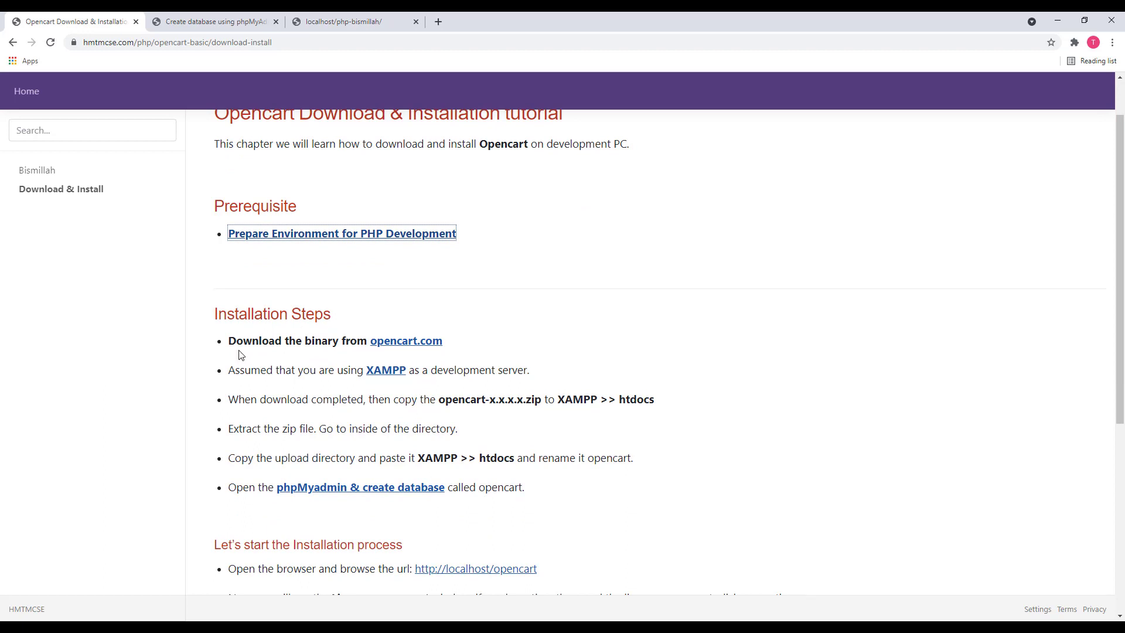
middle_click(414, 349)
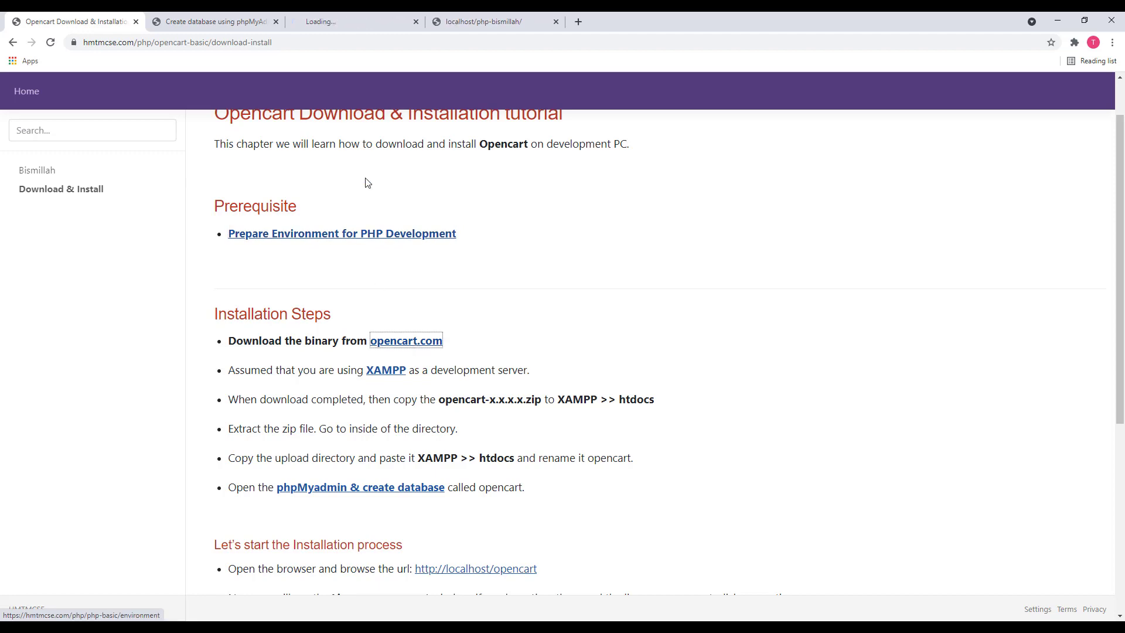
Download opencart-3.0.3.7.zip from the opencart.com Downloads page
click(358, 20)
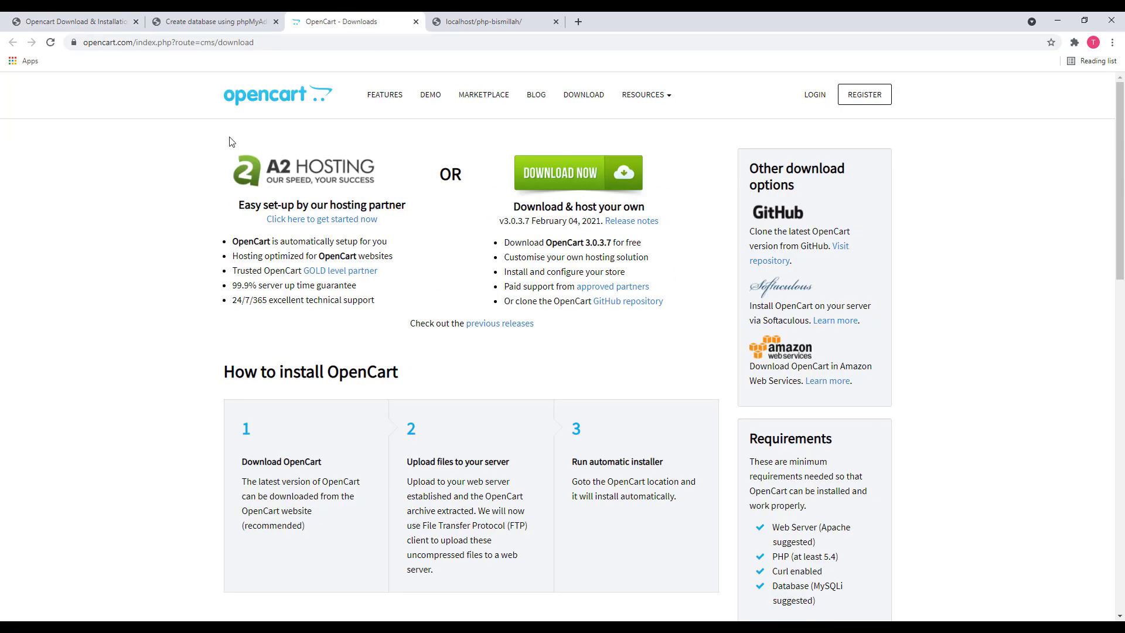
click(291, 42)
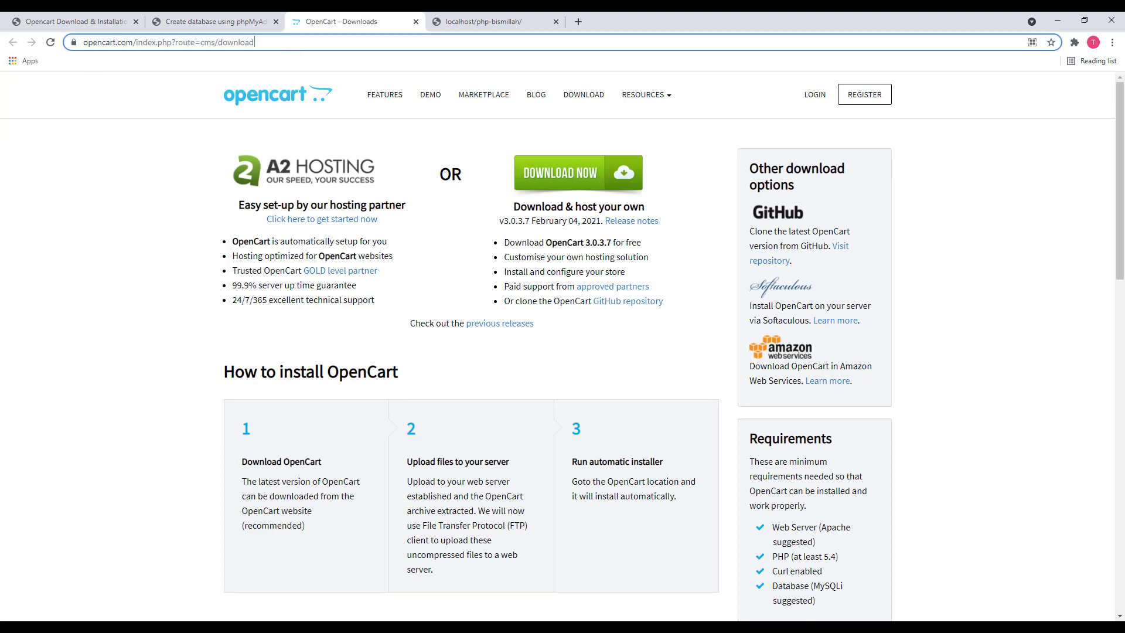
click(134, 166)
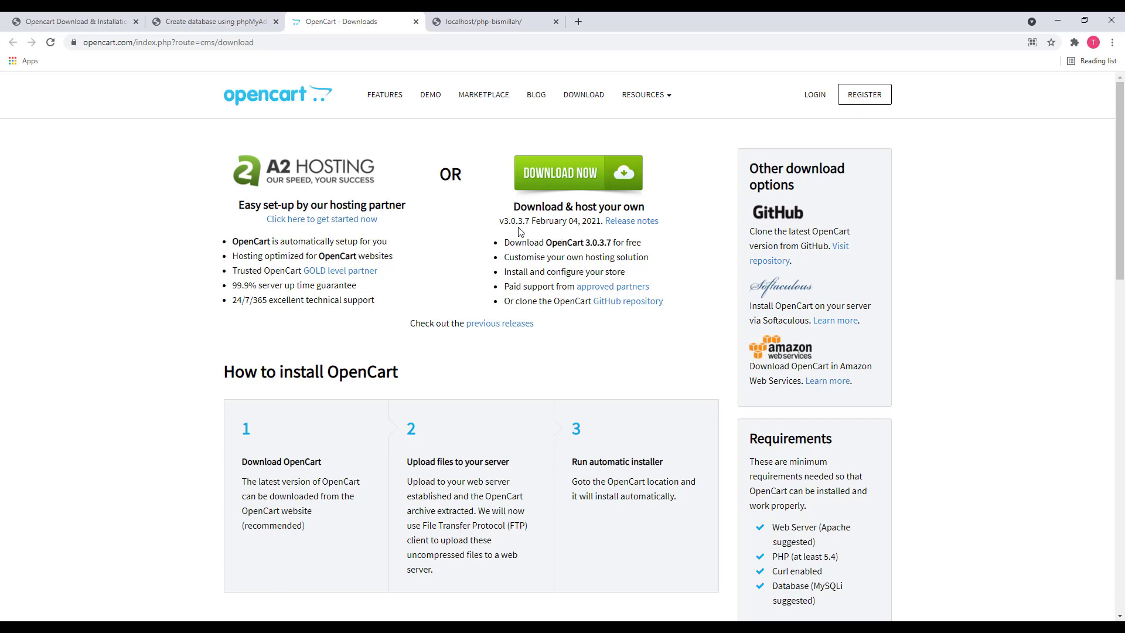
click(617, 177)
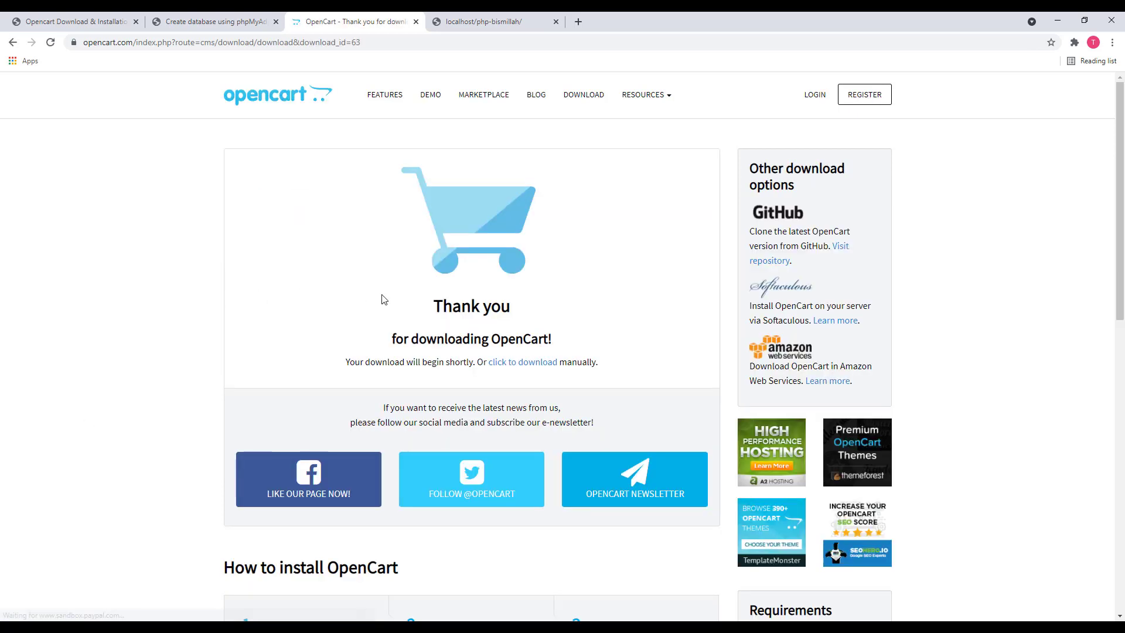
scroll(64, 508, down, 3)
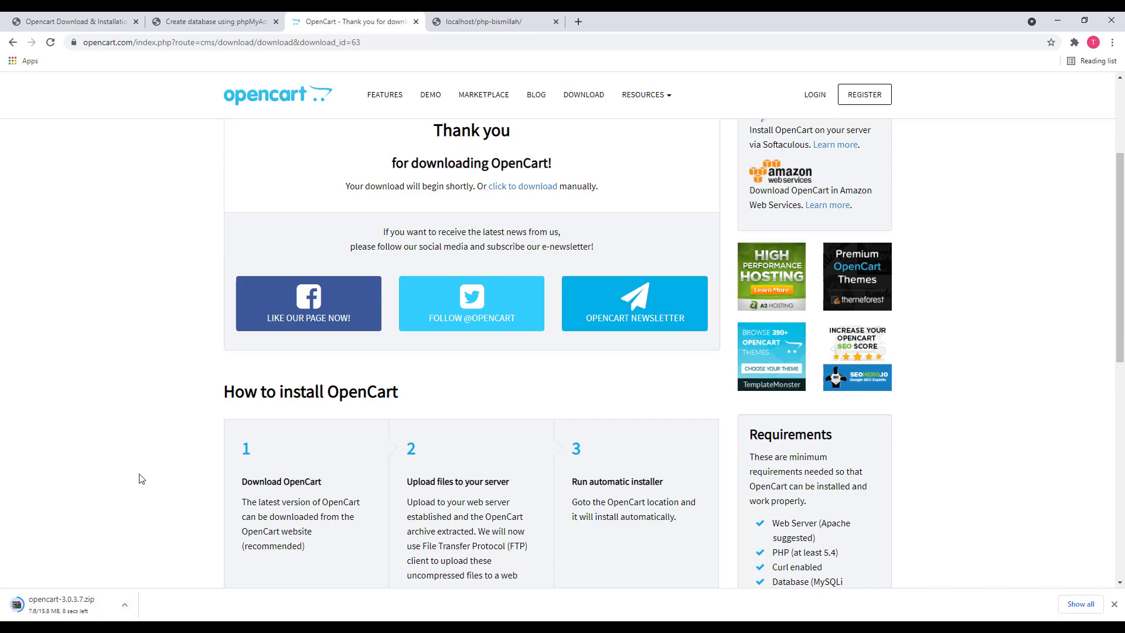
click(223, 17)
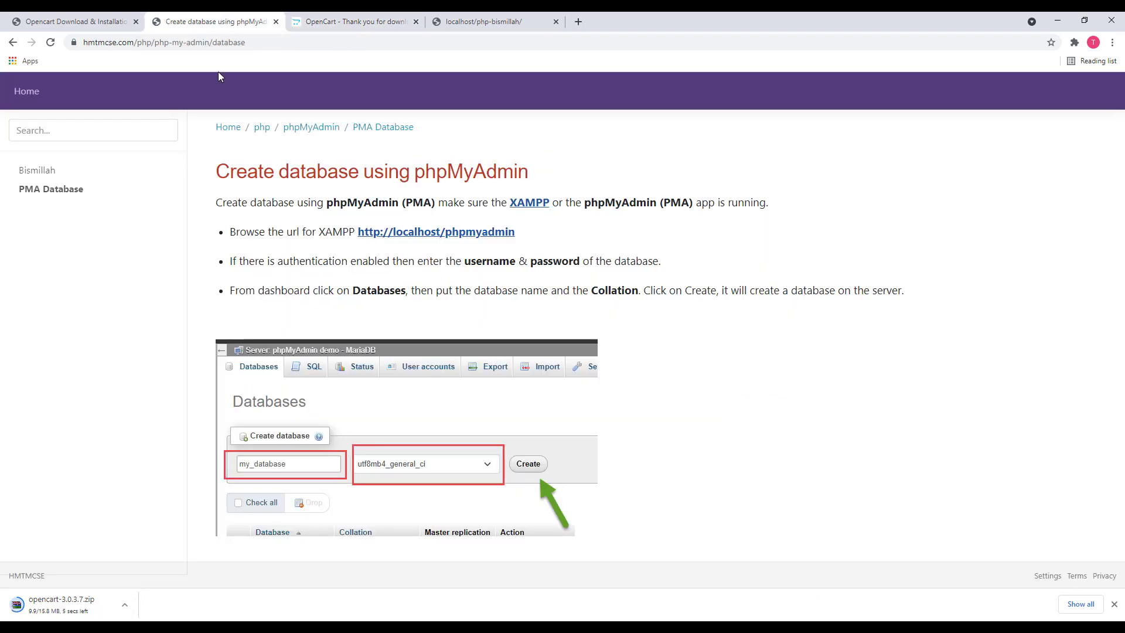
Return to the tutorial's Installation Steps while the 15.8 MB opencart-3.0.3.7.zip finishes downloading
click(76, 19)
scroll(271, 368, down, 1)
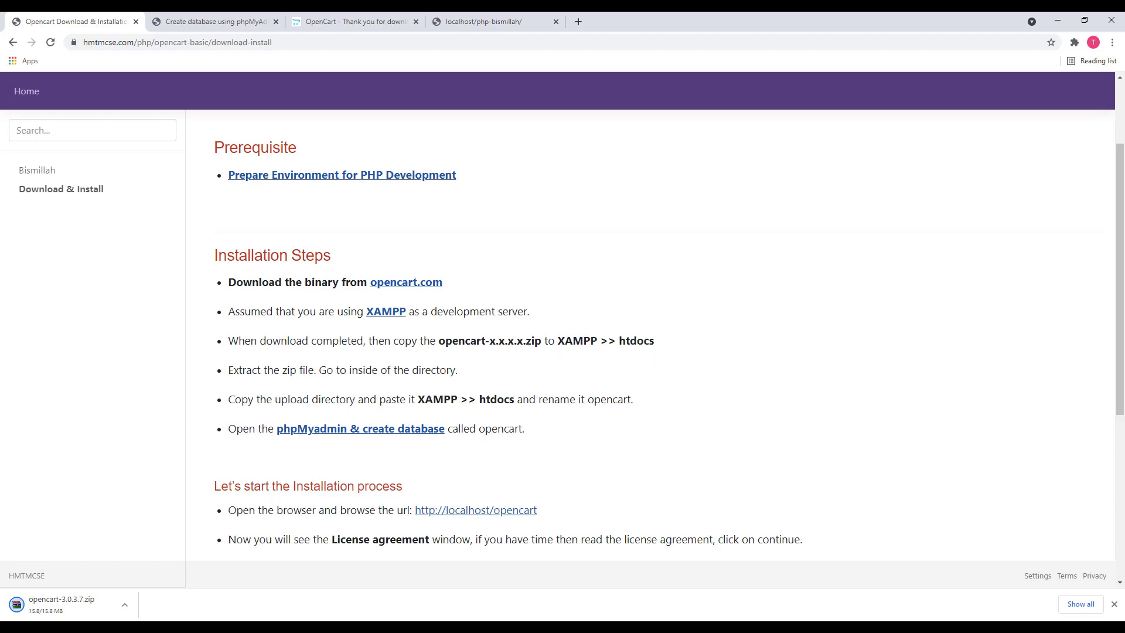
key(alt+Tab)
Arrange the htdocs Explorer window beside the tutorial page
click(306, 223)
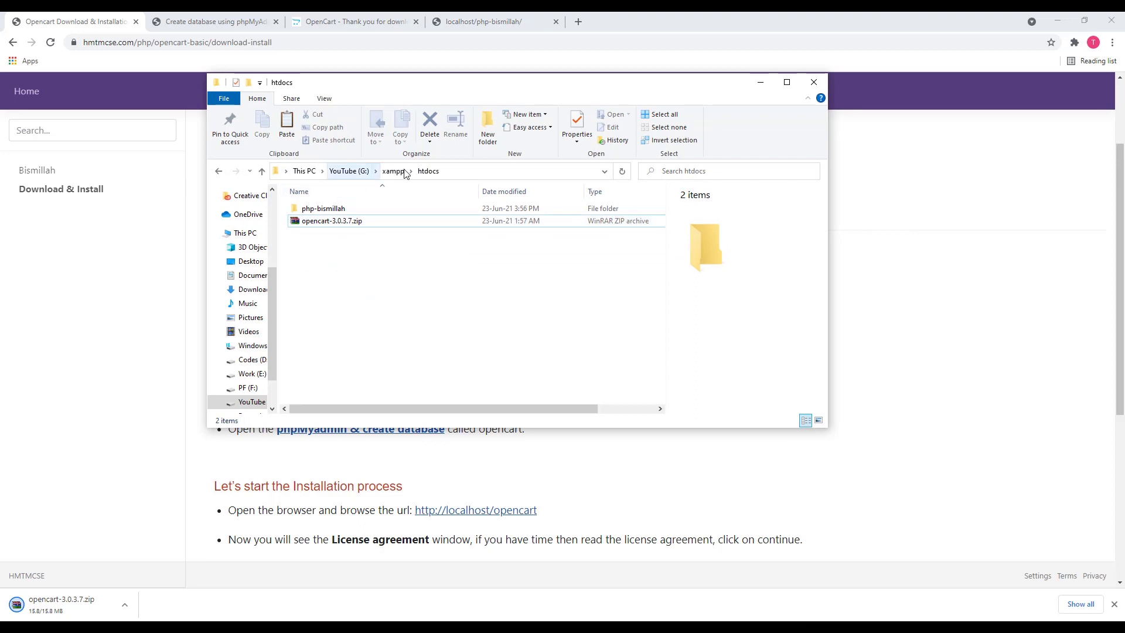
click(450, 171)
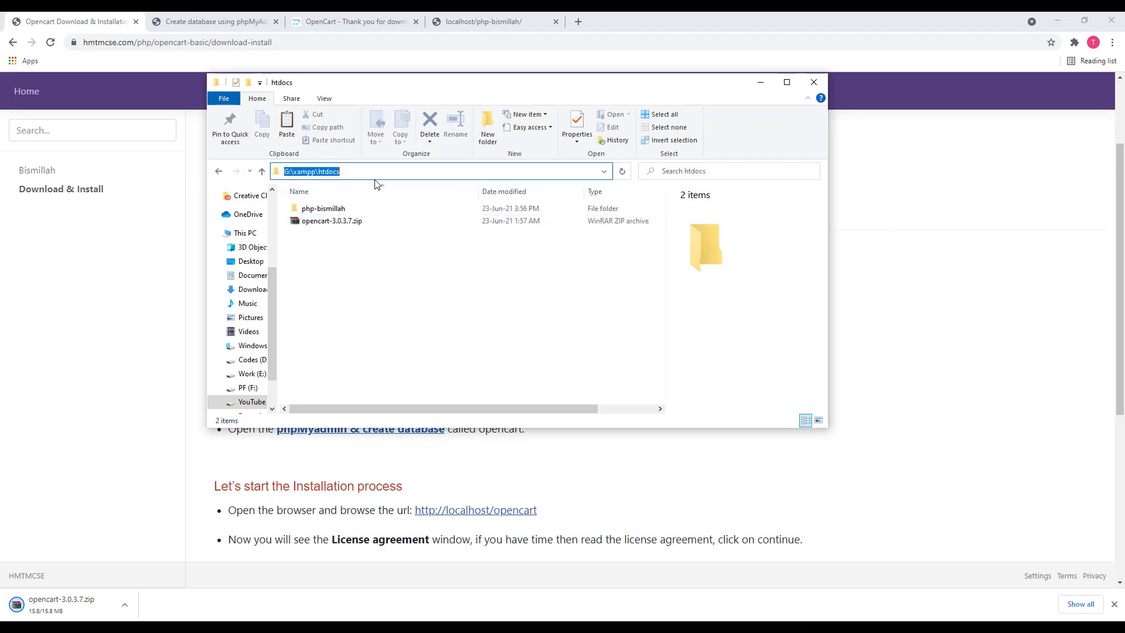
click(366, 271)
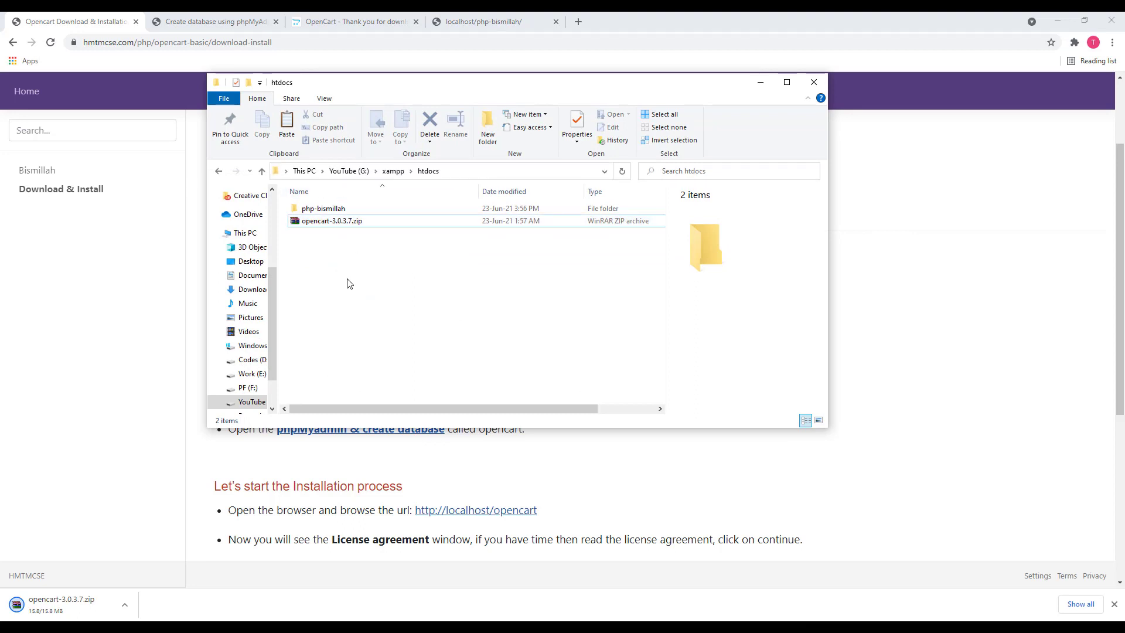
drag(426, 86, 684, 99)
click(460, 178)
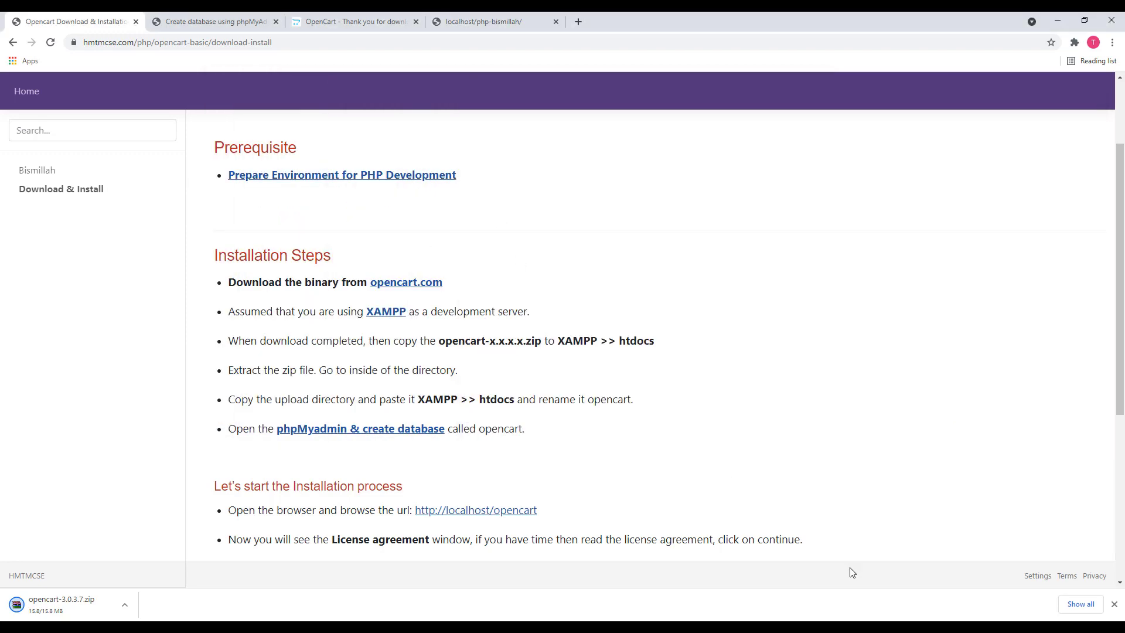
key(alt+Tab)
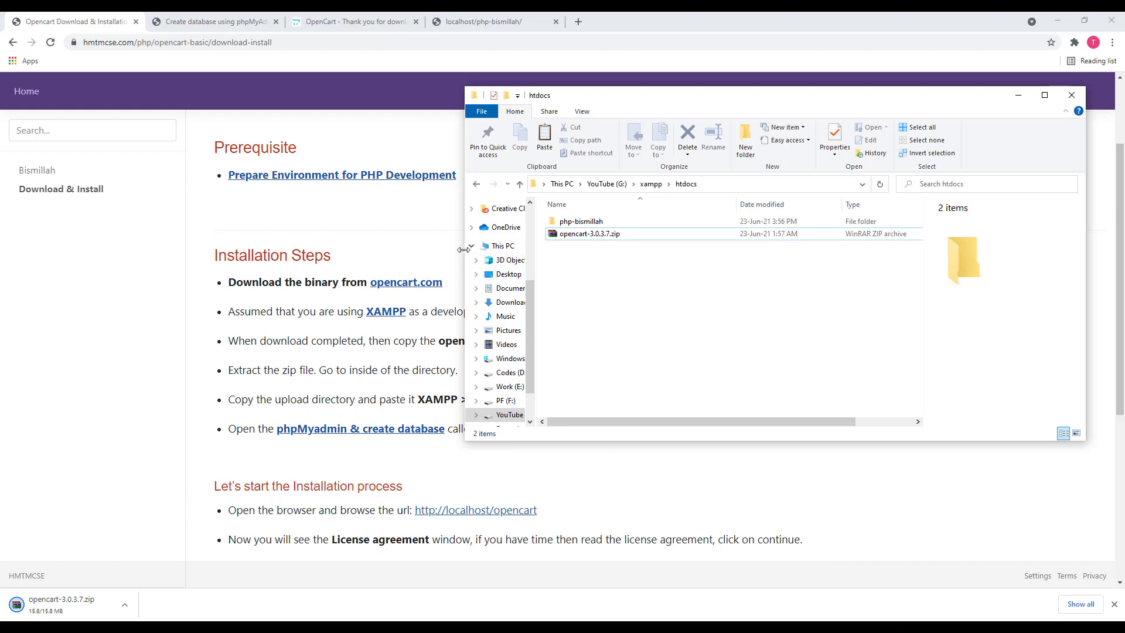
drag(527, 250, 536, 250)
Extract opencart-3.0.3.7.zip with 7-Zip and open the new opencart-3.0.3.7 folder
click(639, 234)
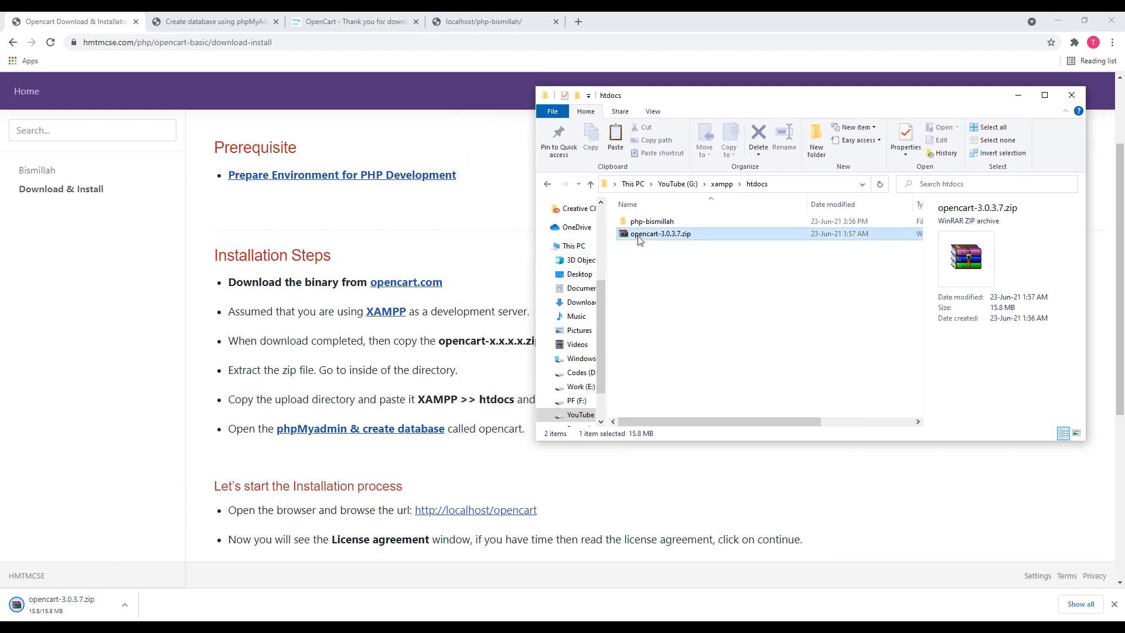
right_click(639, 240)
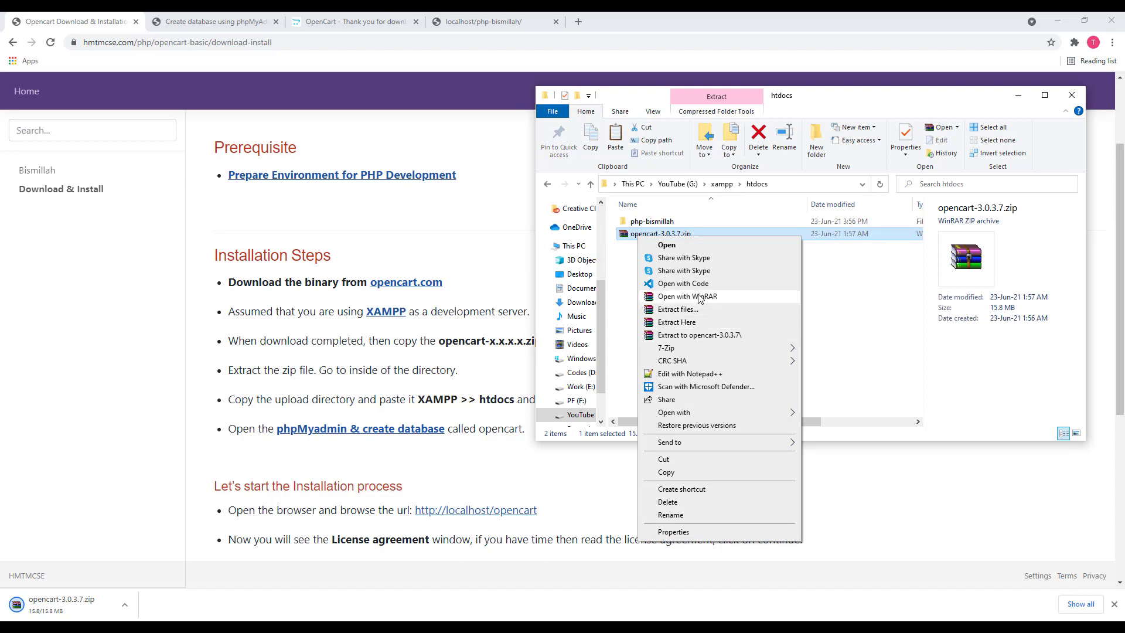
mouse_move(696, 351)
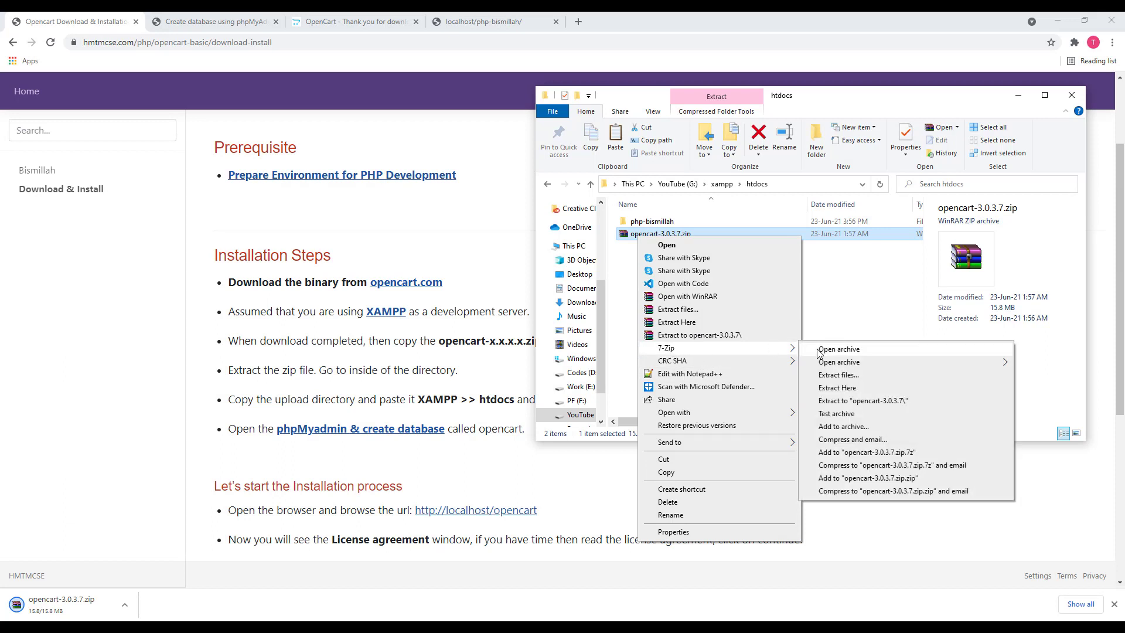
click(895, 402)
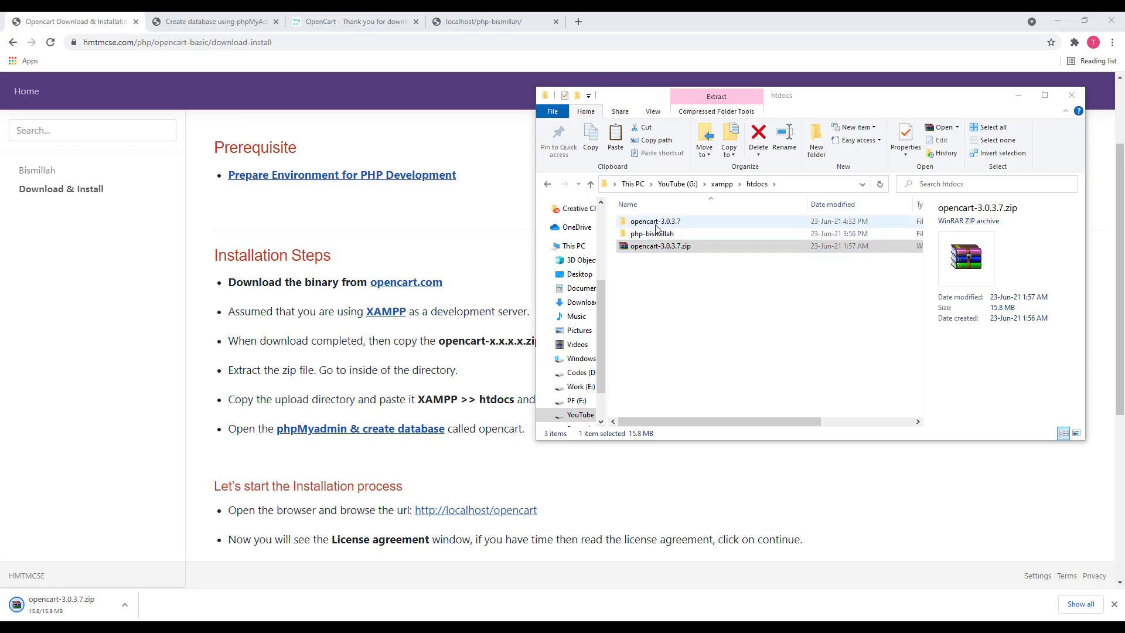
click(658, 245)
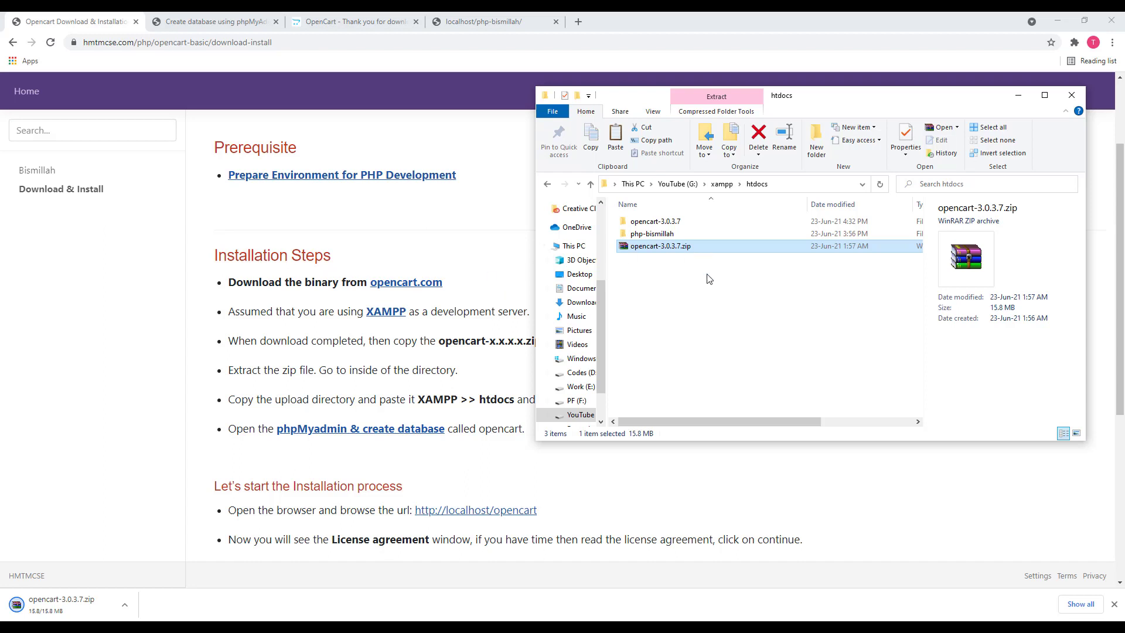
click(651, 233)
double_click(655, 221)
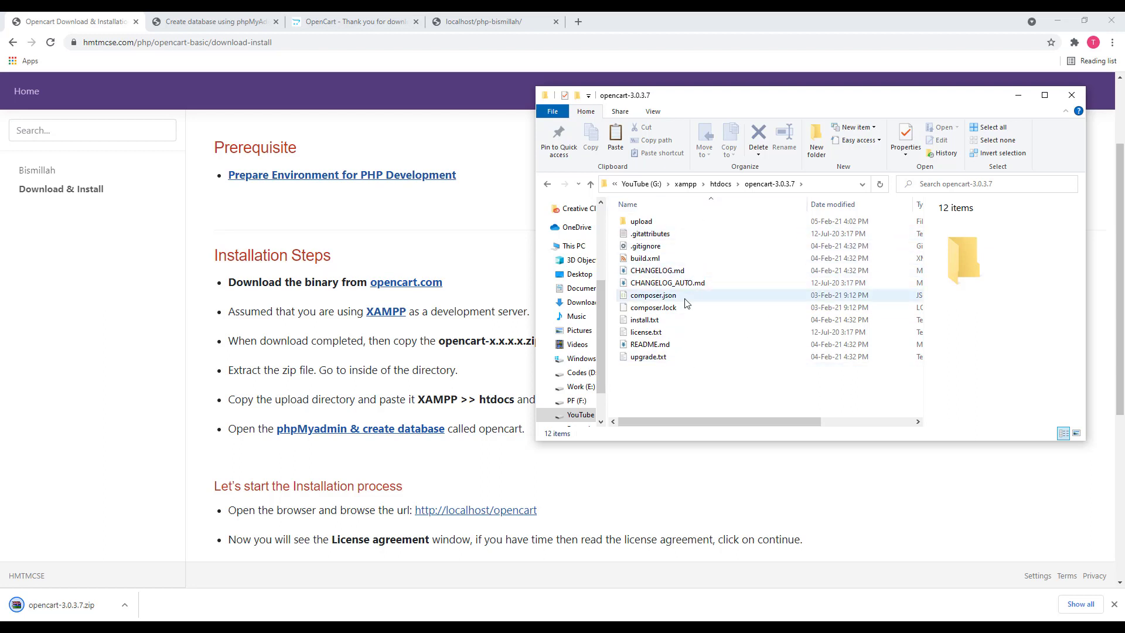
Cut the upload folder and paste it into htdocs
click(447, 484)
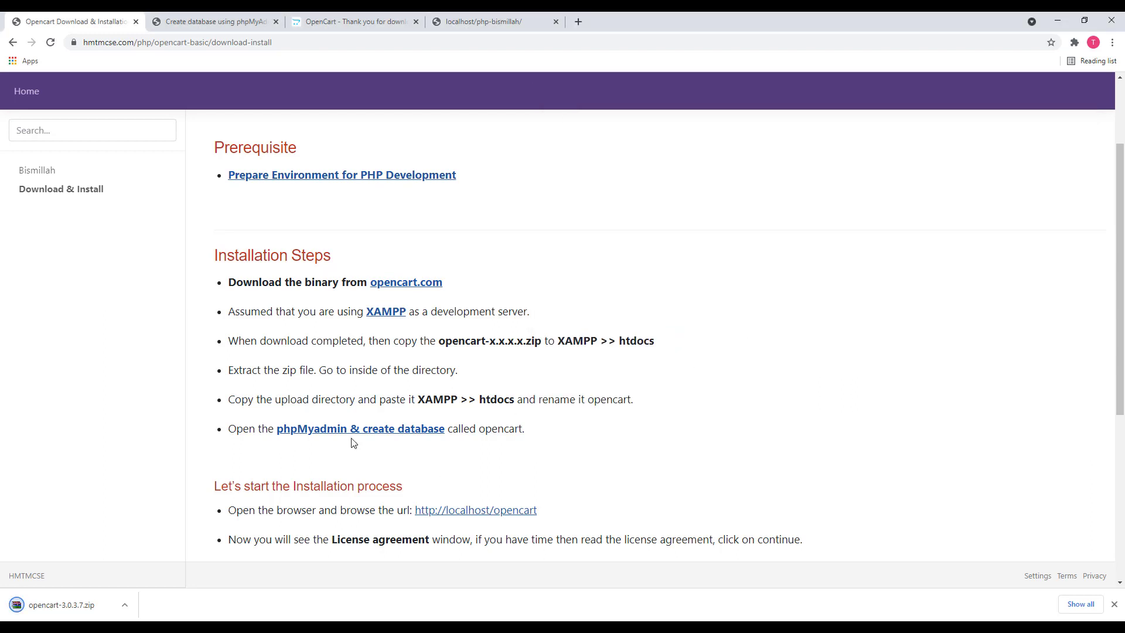
double_click(298, 400)
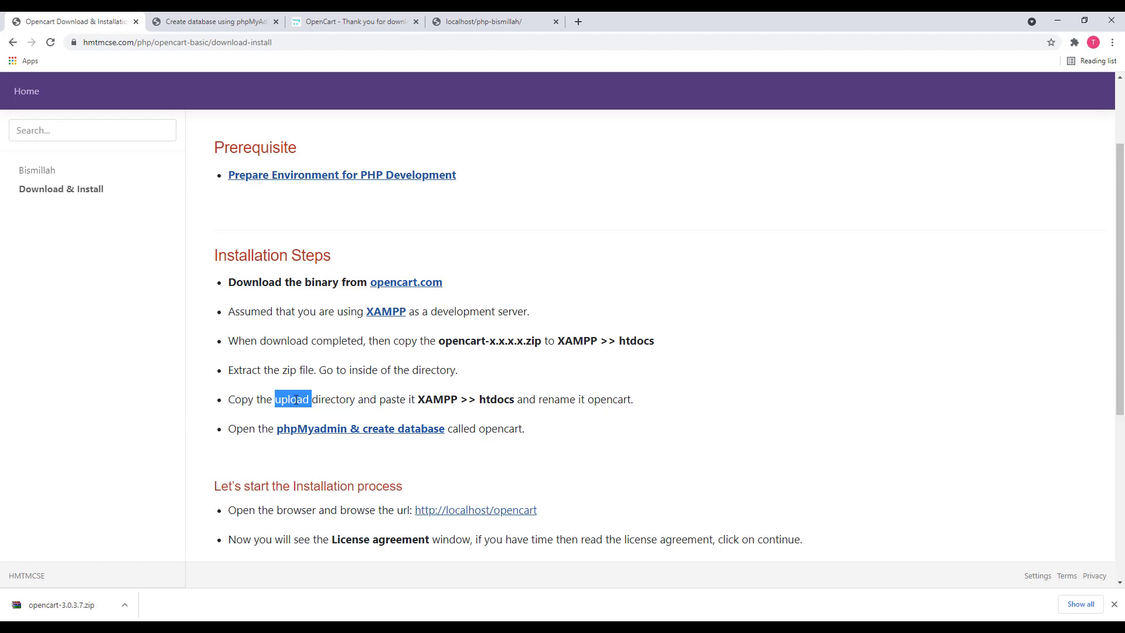
key(alt+Tab)
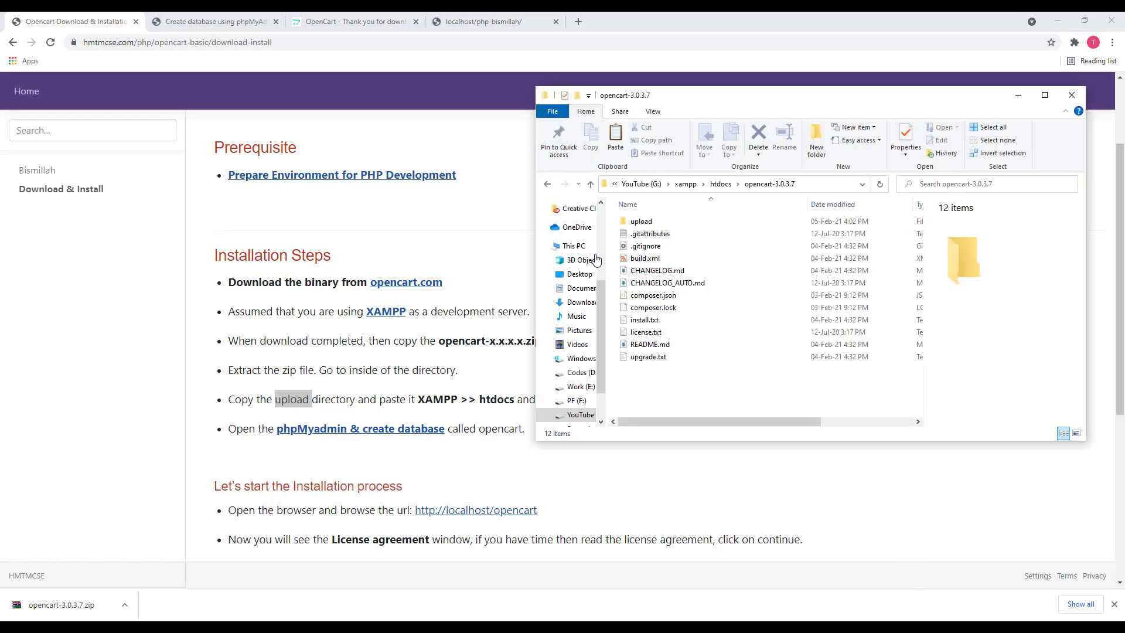
click(636, 221)
right_click(642, 222)
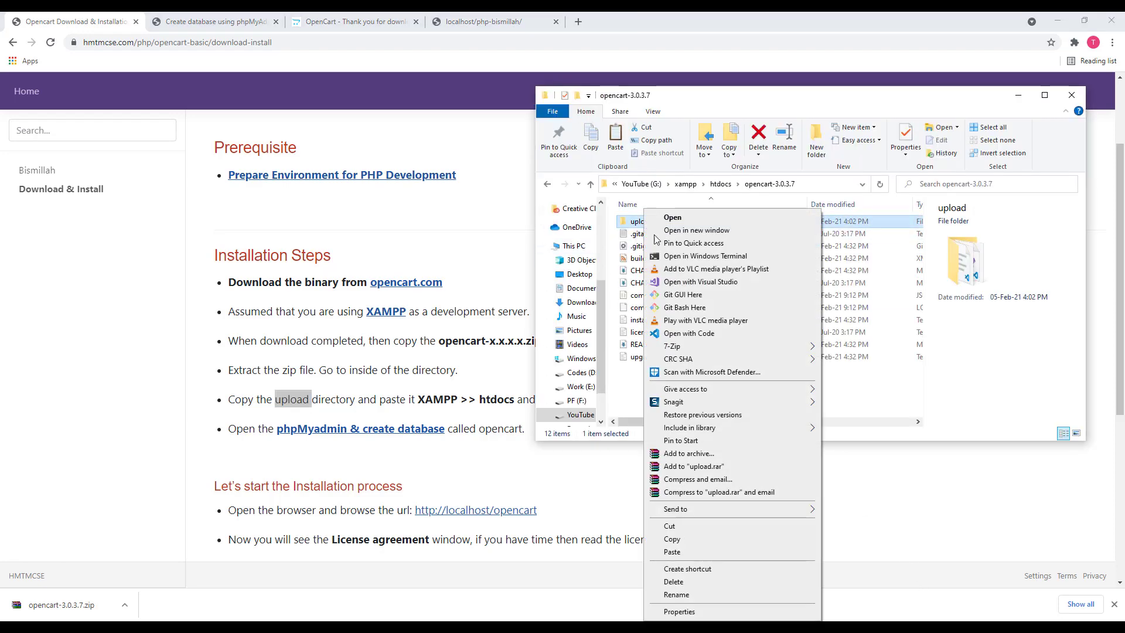
click(718, 526)
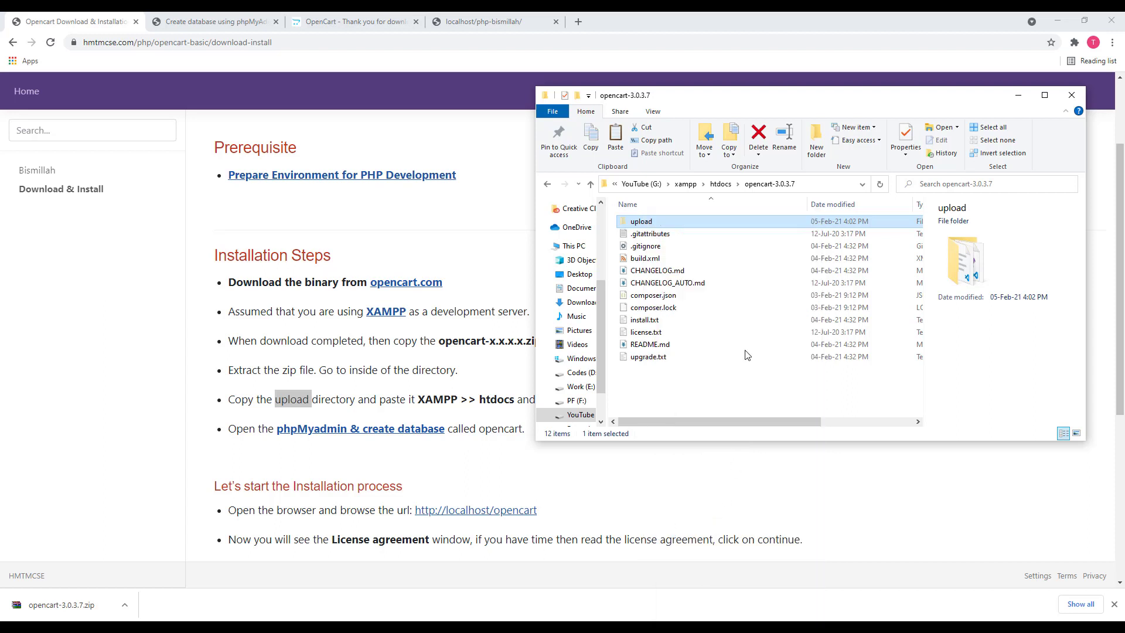
click(720, 184)
right_click(647, 277)
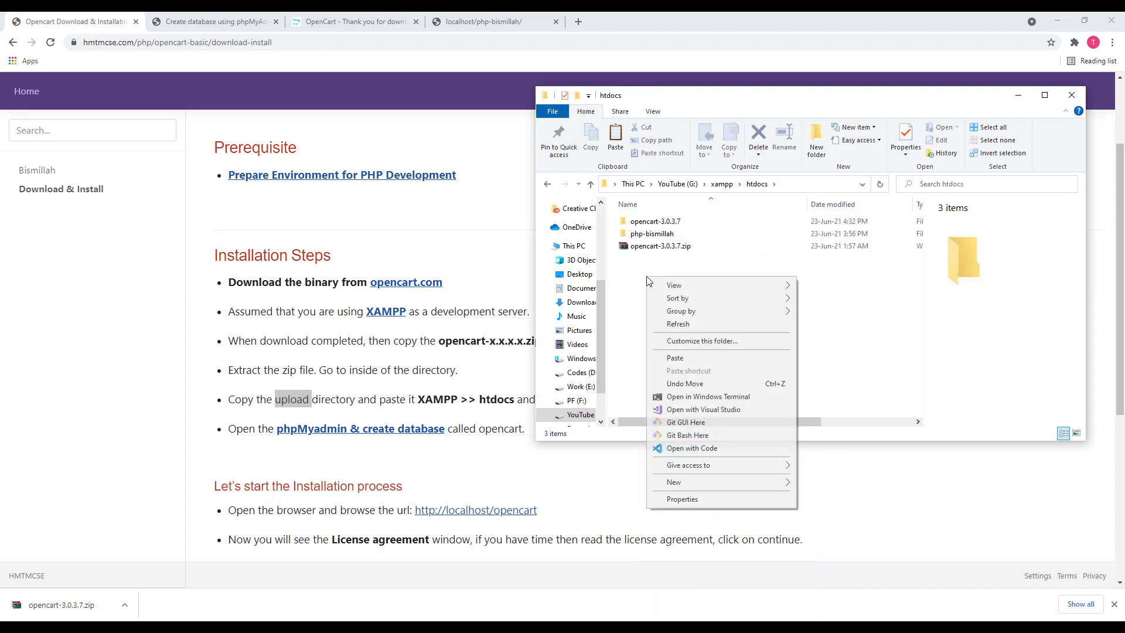
click(681, 359)
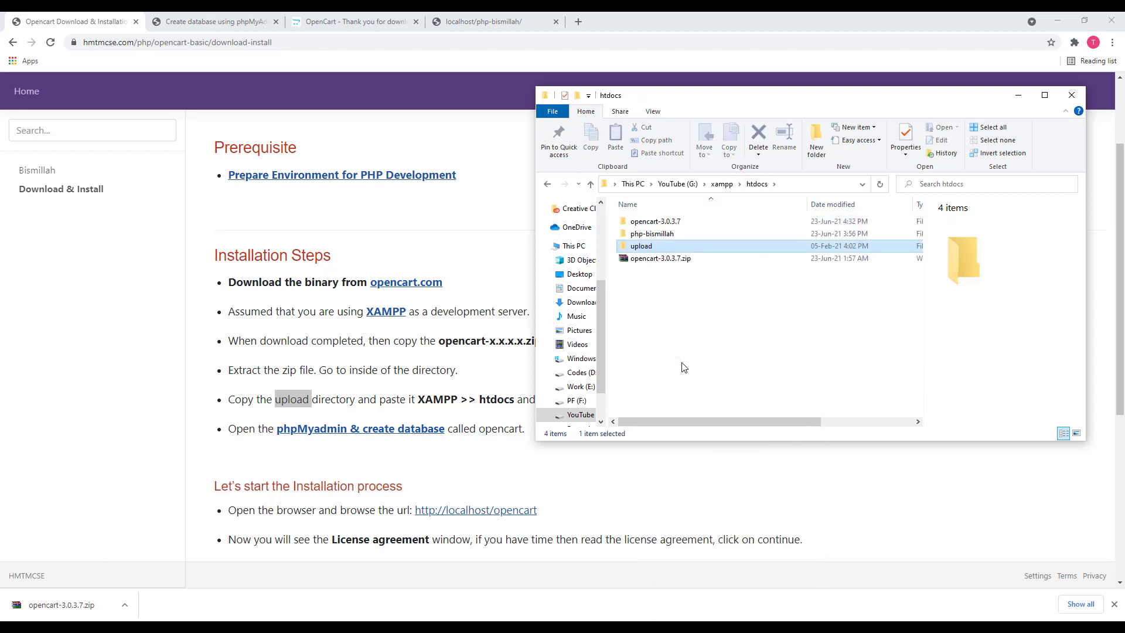
Delete the opencart-3.0.3.7 folder and the opencart-3.0.3.7.zip file from htdocs
click(669, 225)
key(Delete)
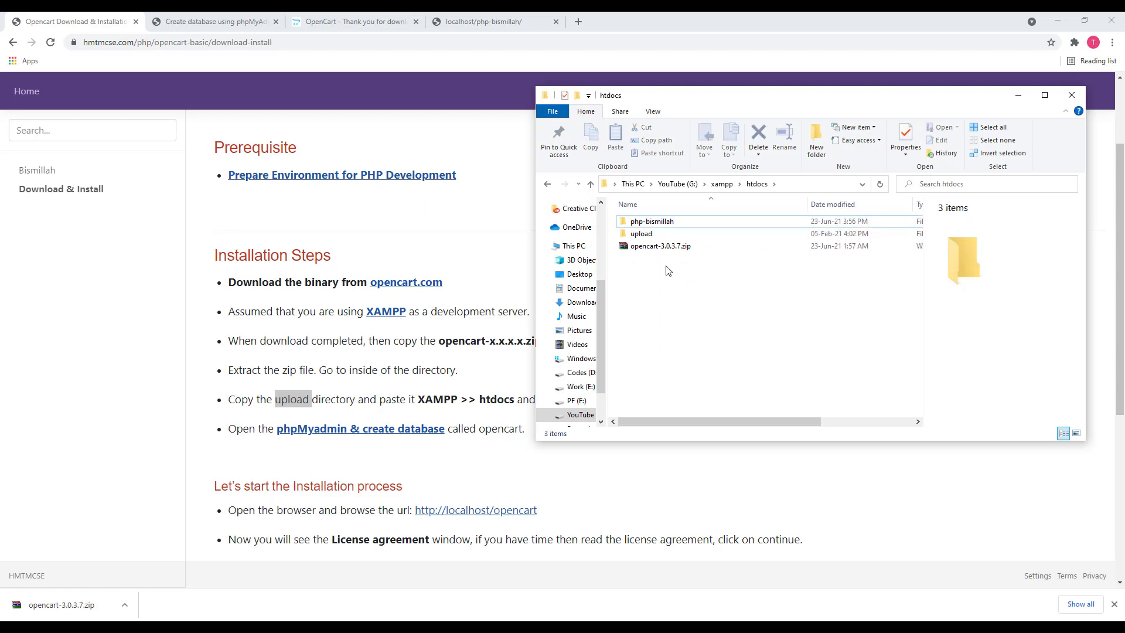
click(663, 247)
key(Delete)
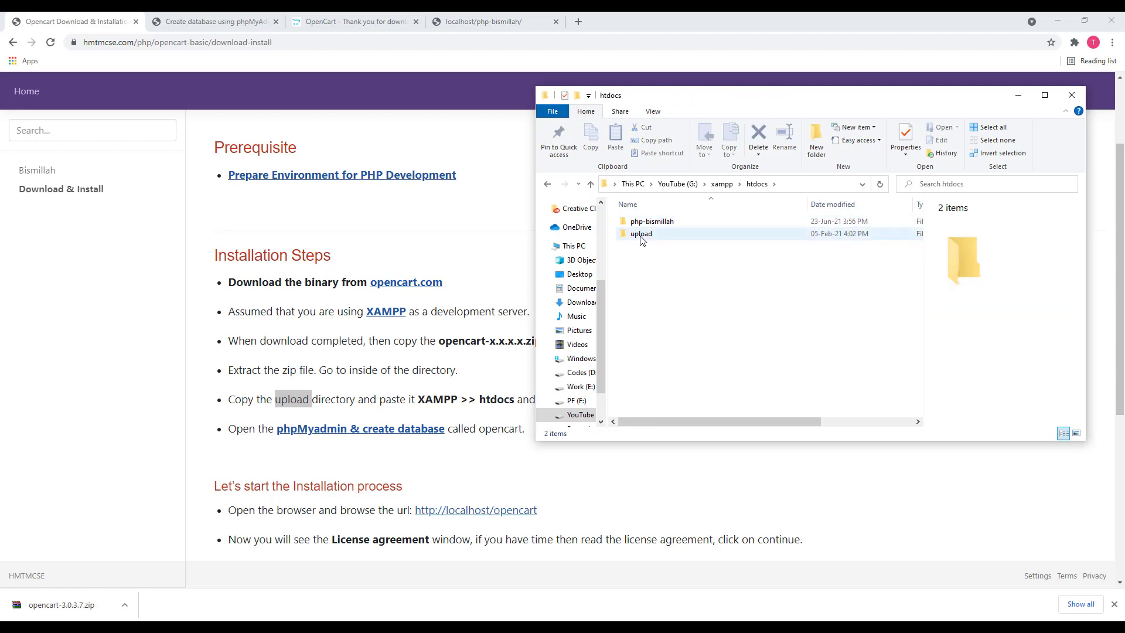
Rename the upload folder to opencart
right_click(625, 236)
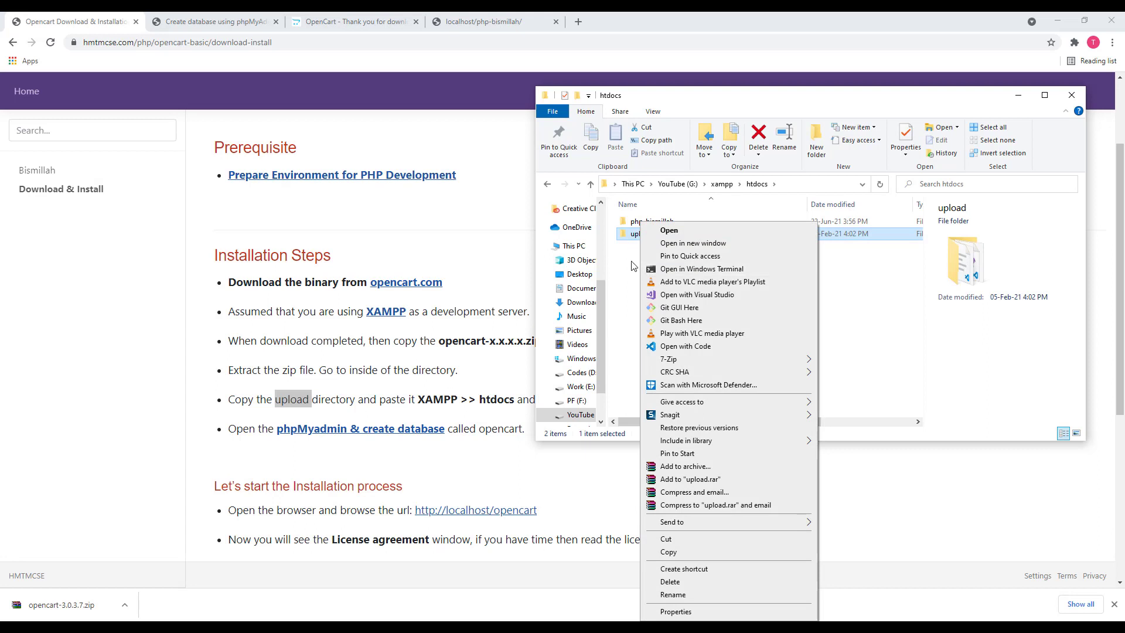
click(631, 262)
click(638, 238)
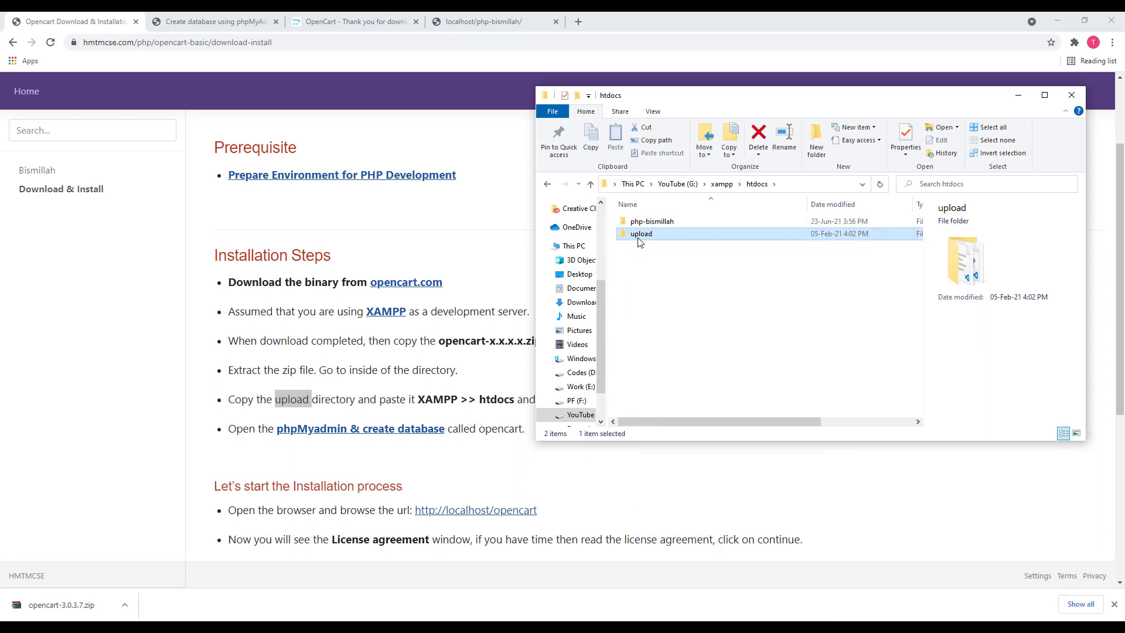
right_click(639, 242)
click(716, 595)
text(opencart)
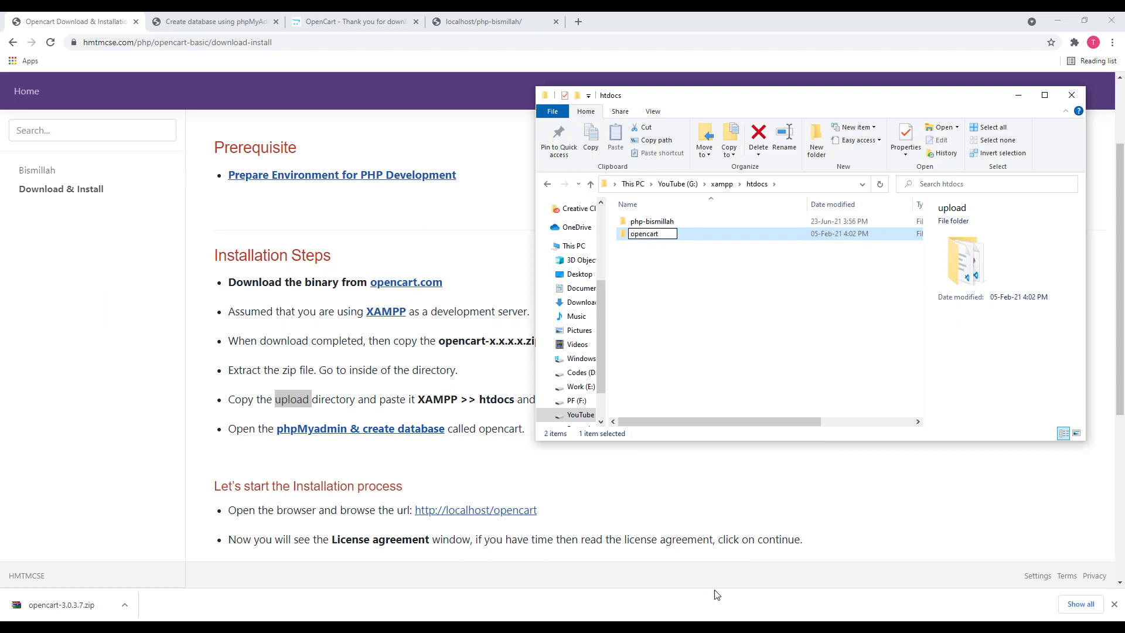
click(765, 300)
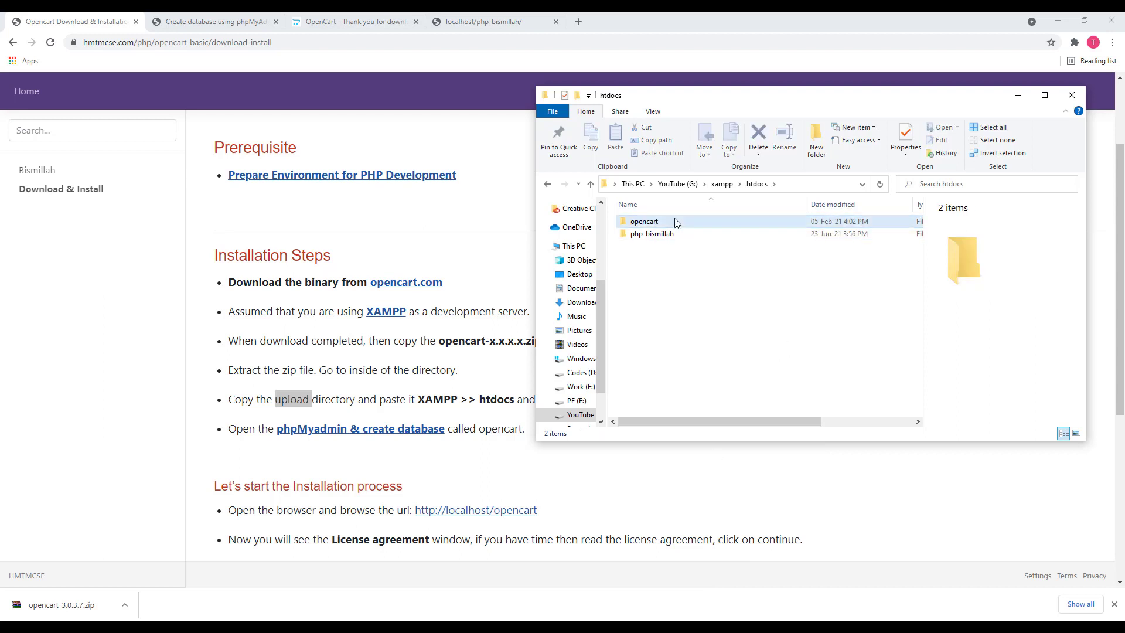
click(270, 436)
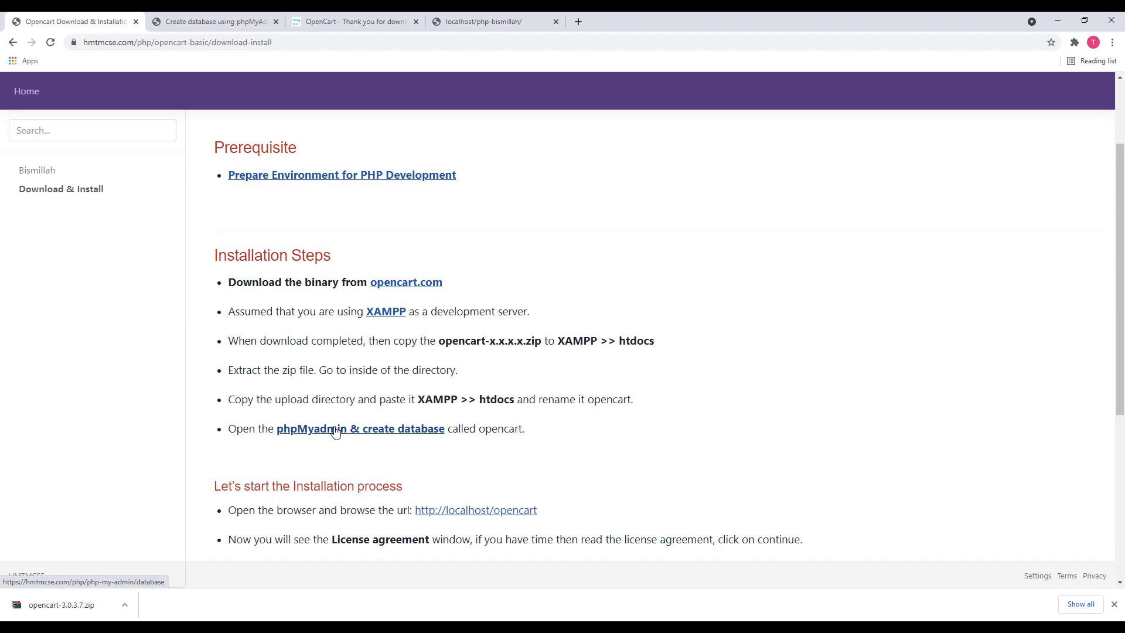
click(236, 20)
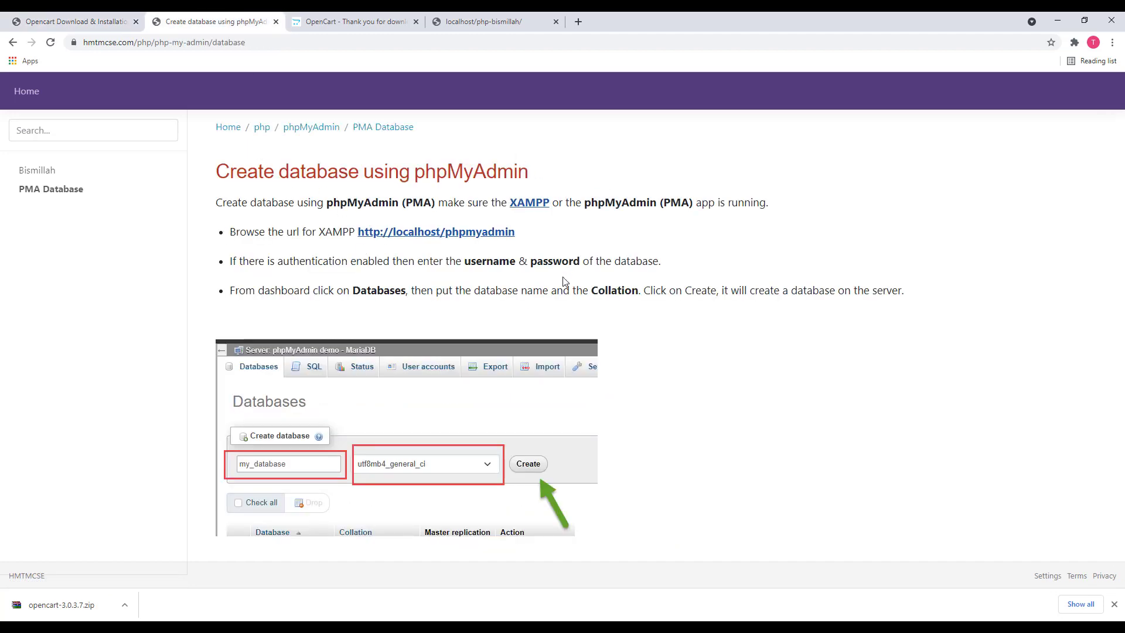
click(49, 170)
scroll(599, 246, down, 6)
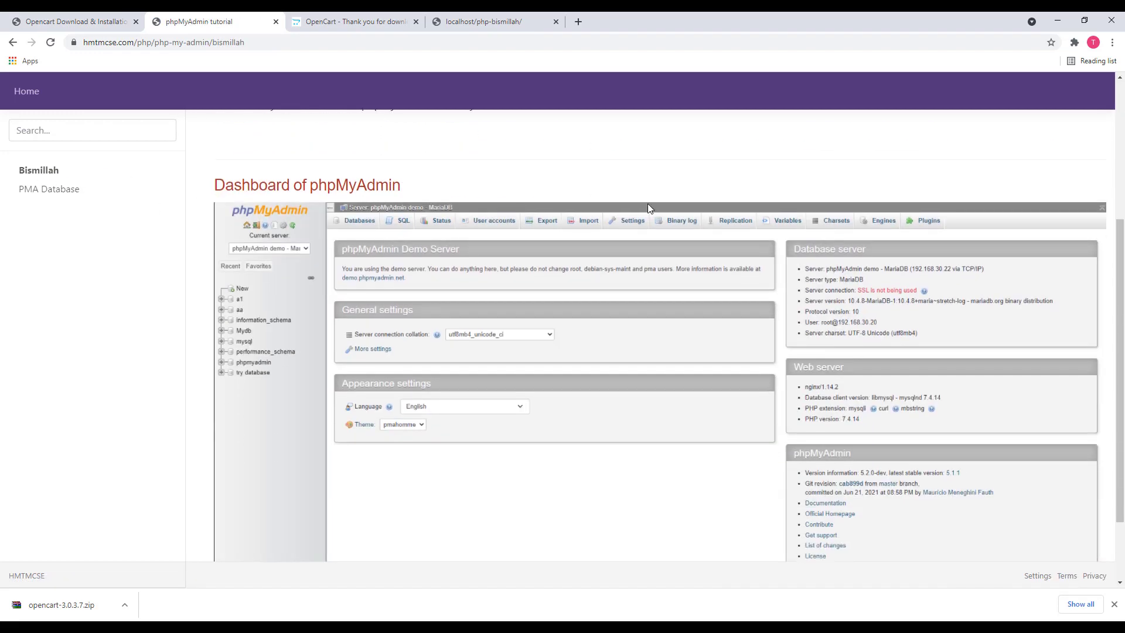
scroll(535, 267, up, 6)
scroll(535, 268, up, 1)
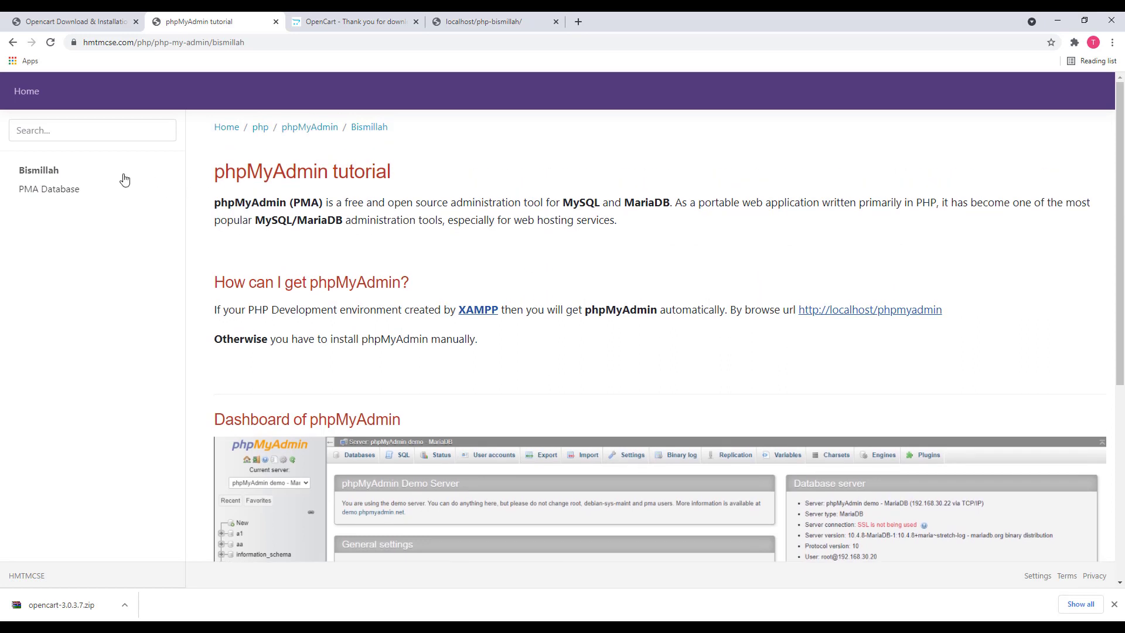
click(50, 190)
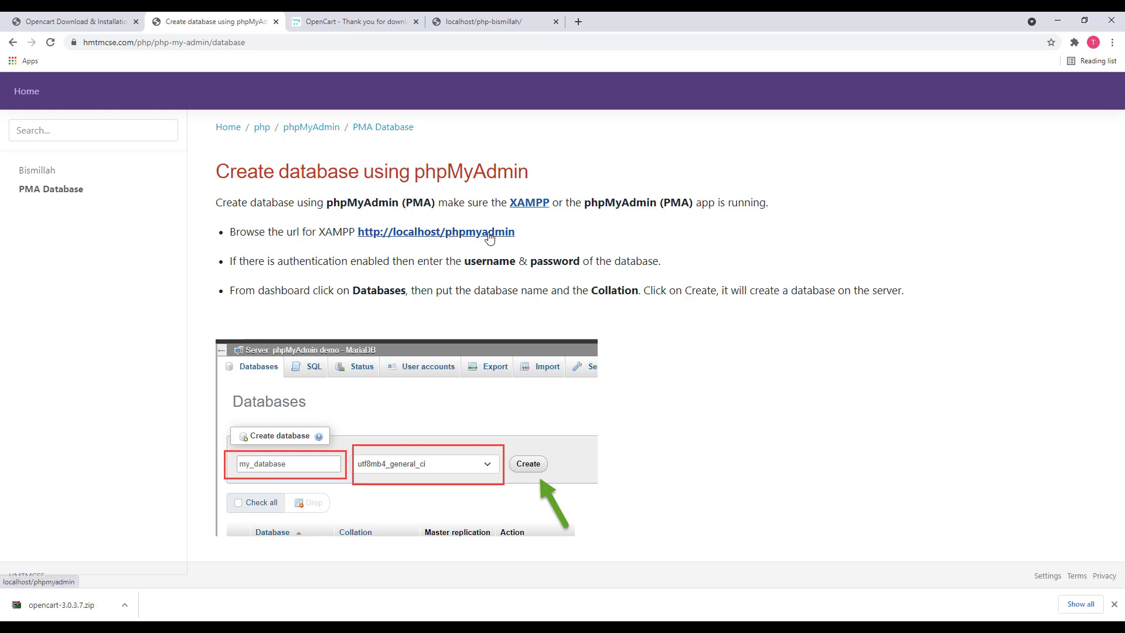
middle_click(451, 234)
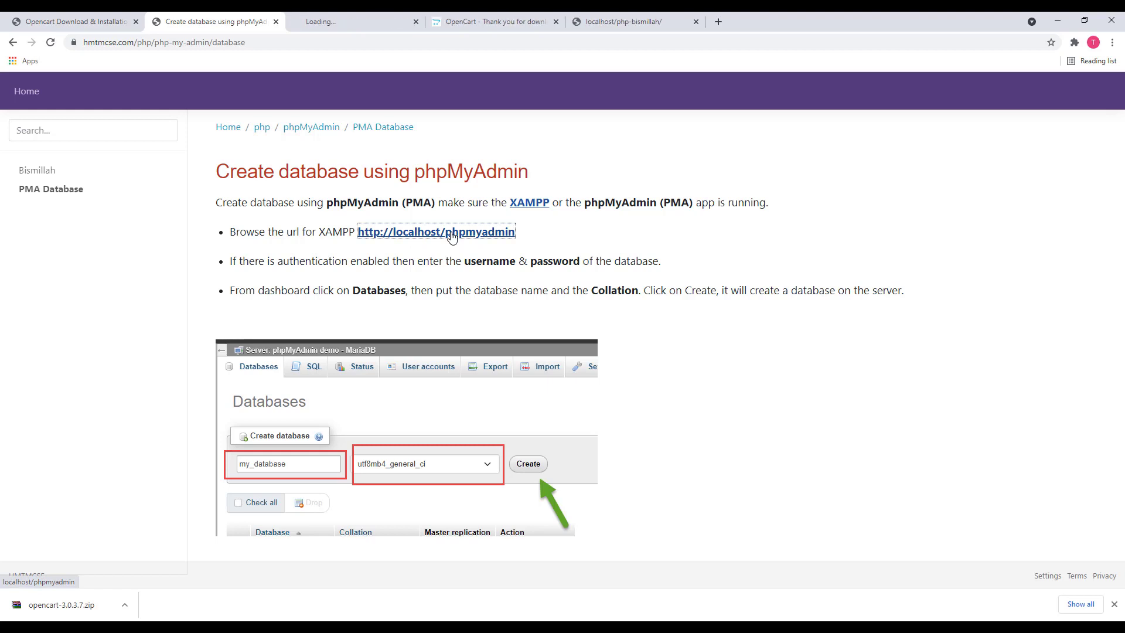
On phpMyAdmin's Databases page, enter opencart as the new database name
click(355, 18)
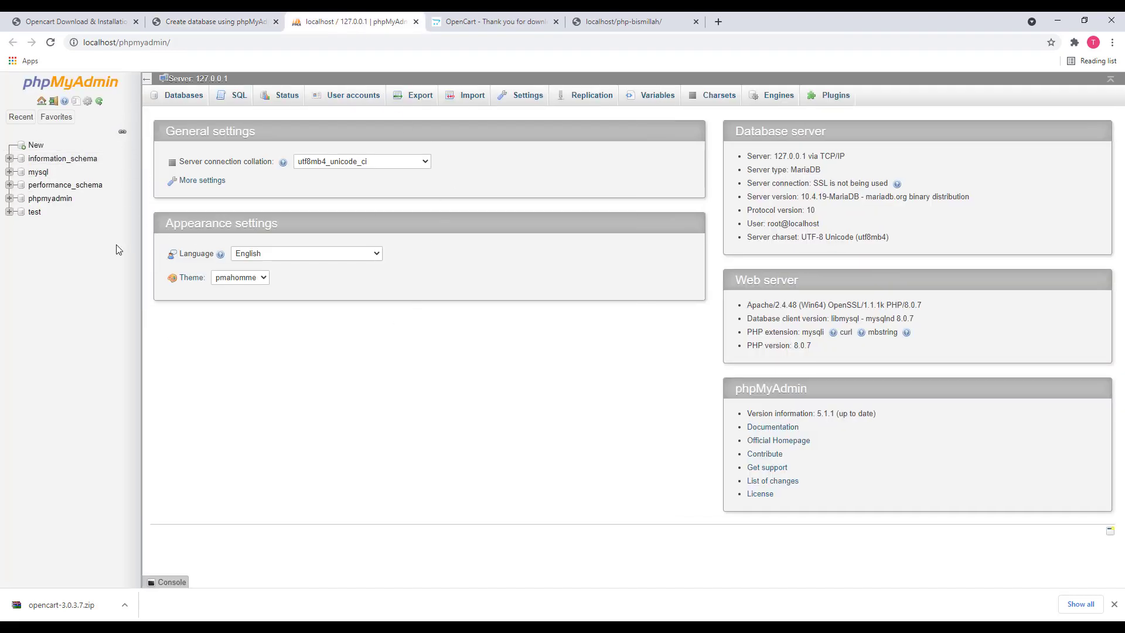
click(181, 95)
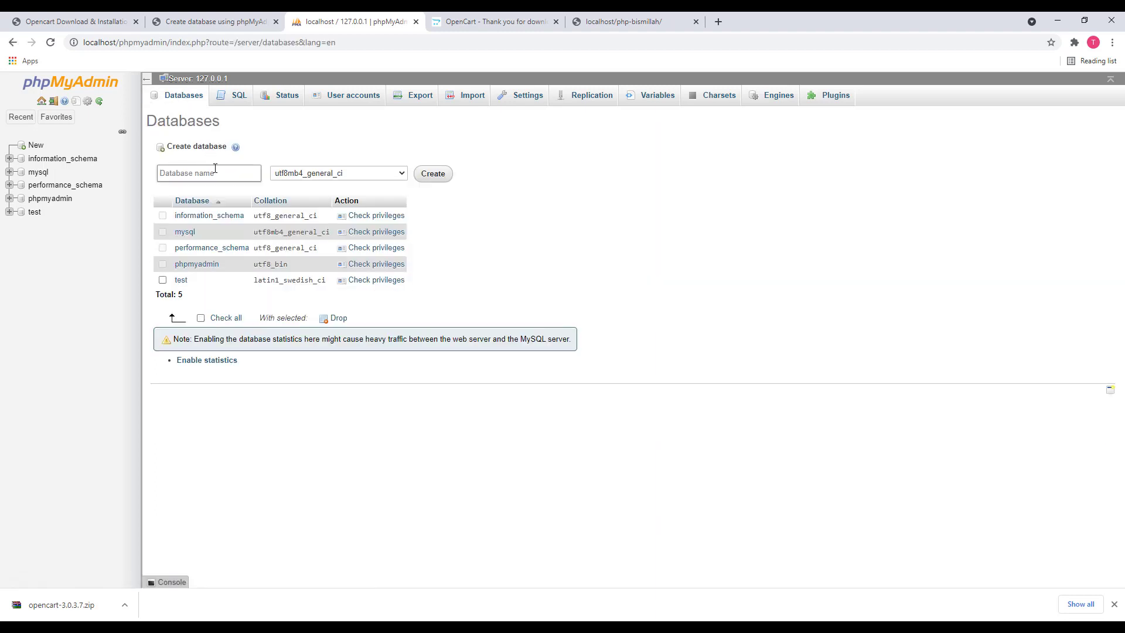
text(o)
key(BackSpace)
key(BackSpace)
key(BackSpace)
text(op)
Create the opencart database, then review the tutorial's installation steps
click(440, 178)
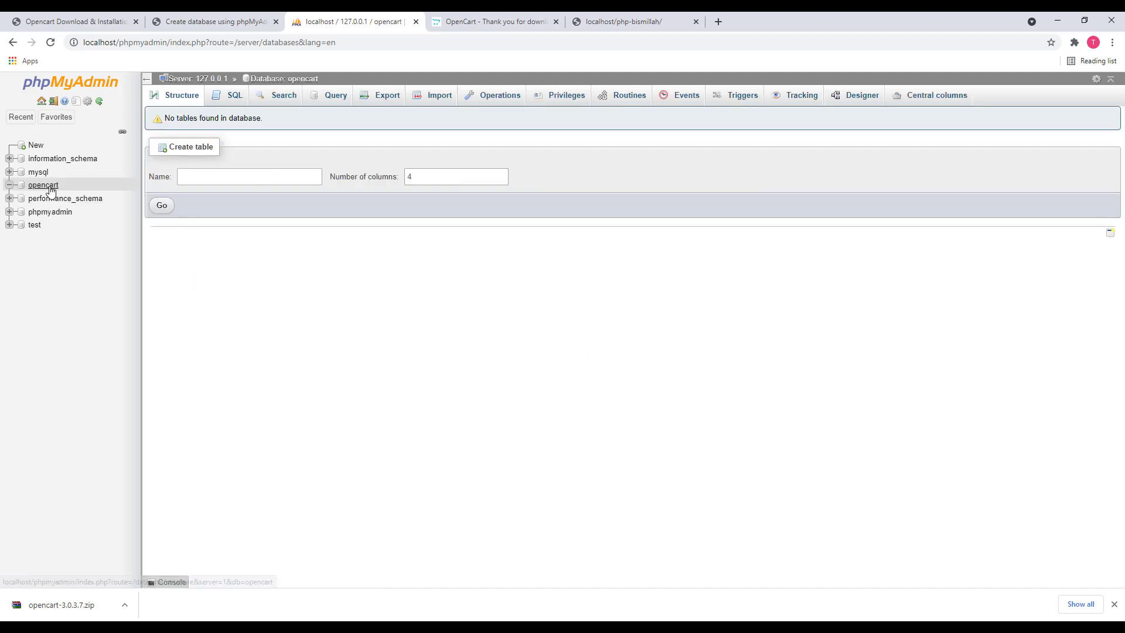
click(206, 21)
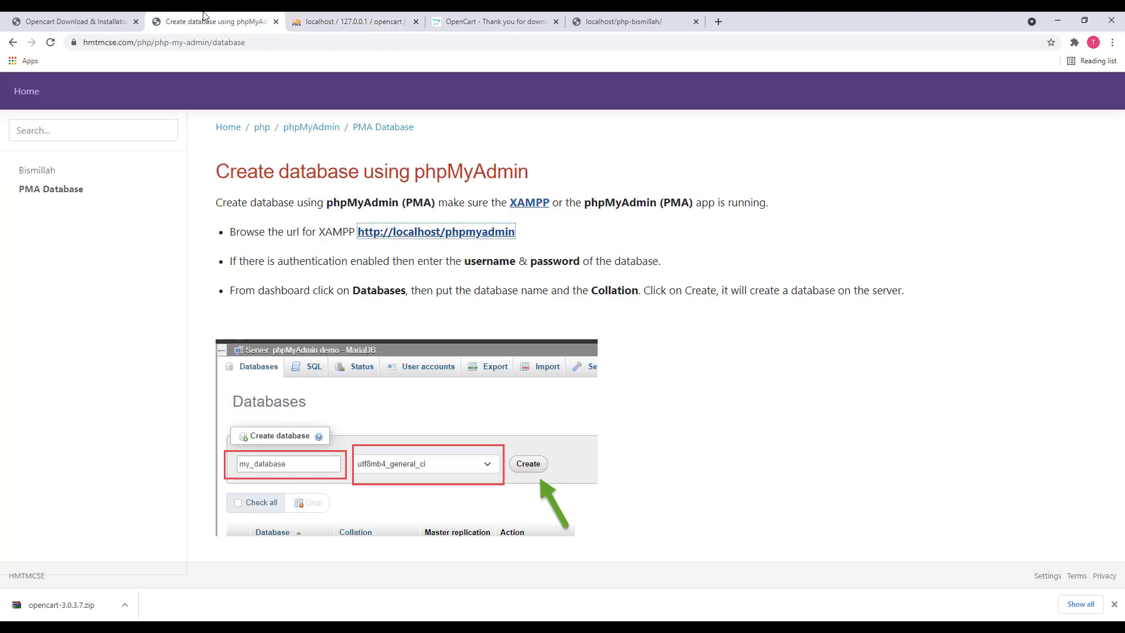
click(88, 21)
scroll(410, 334, down, 3)
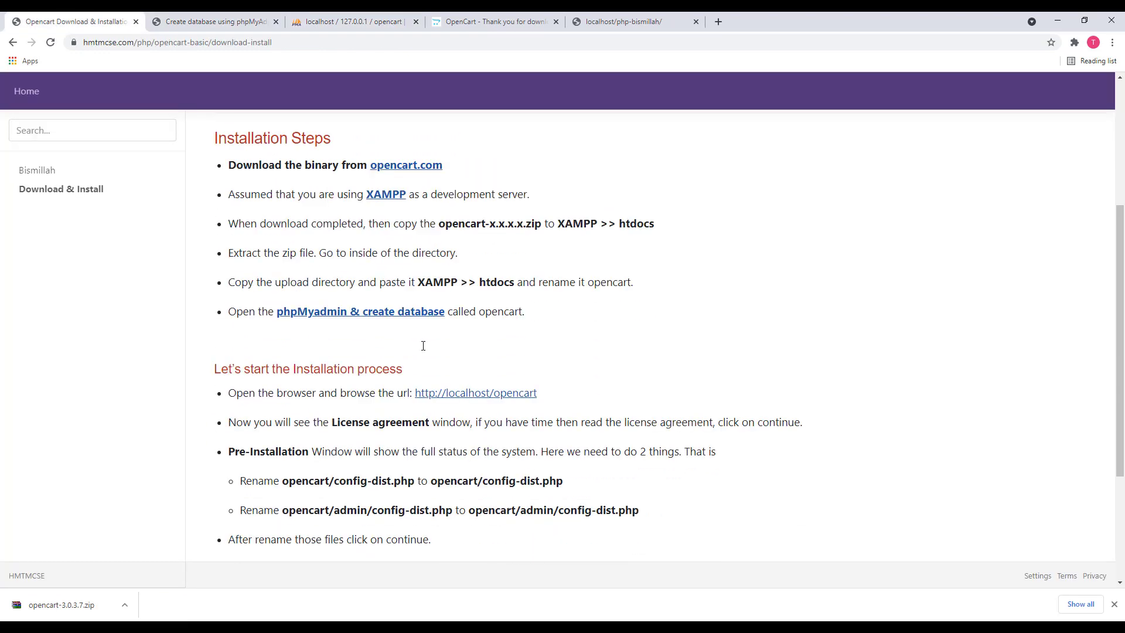
scroll(321, 339, down, 1)
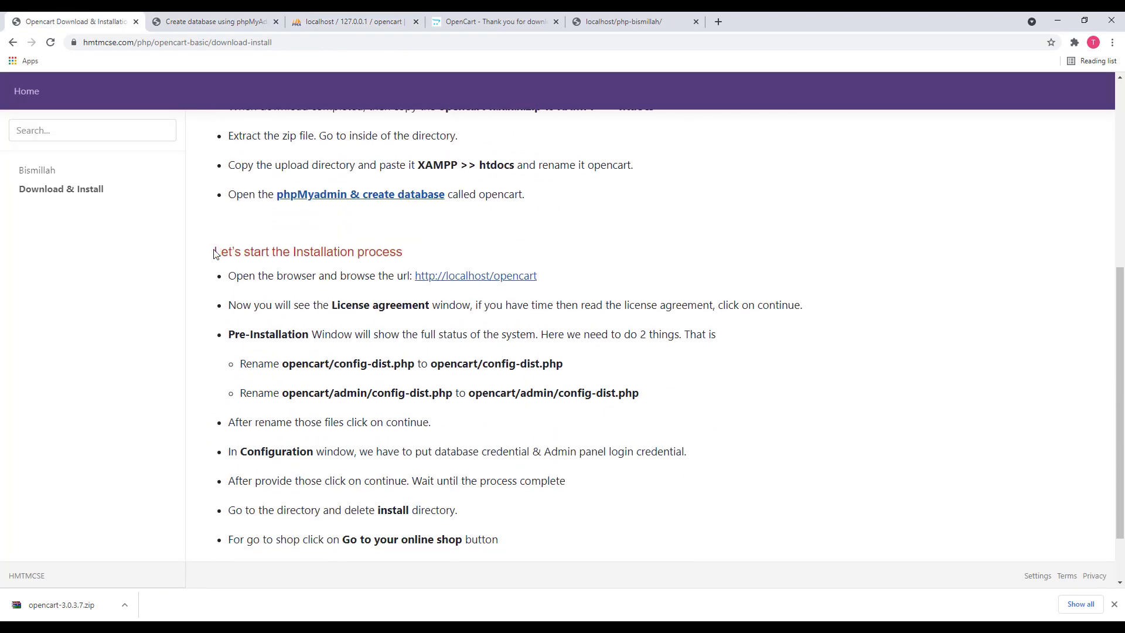
drag(215, 251, 478, 251)
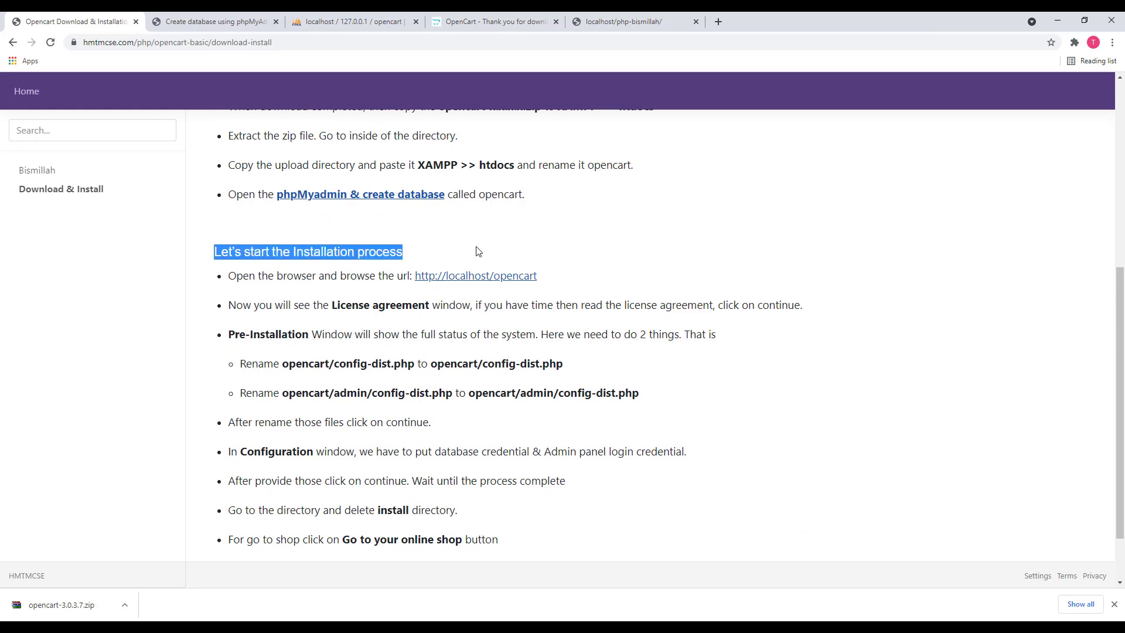
click(213, 22)
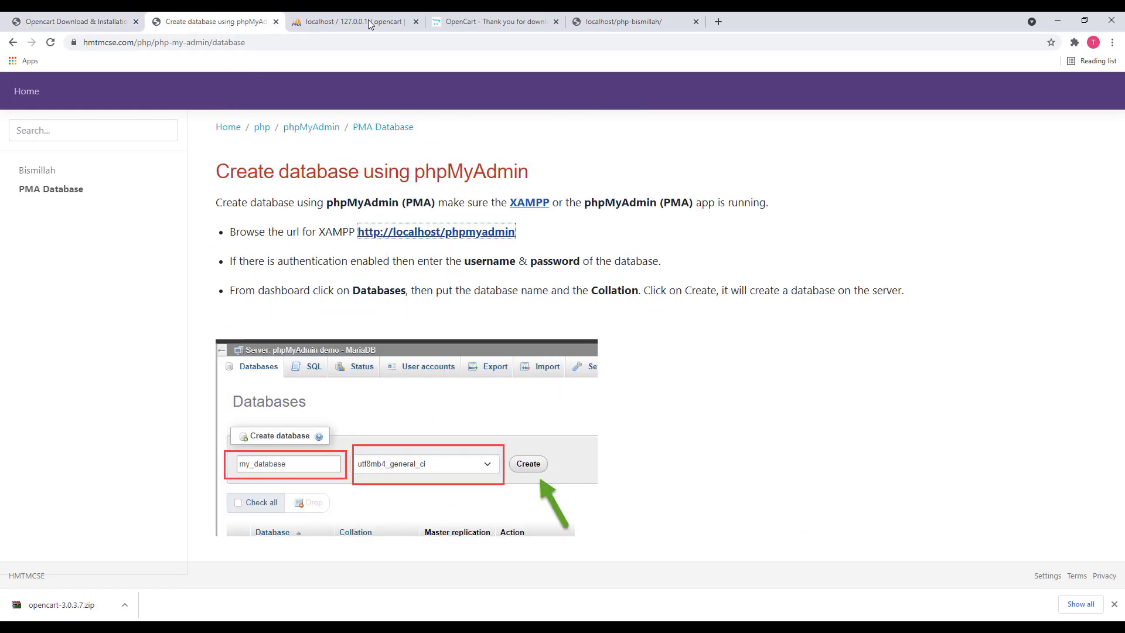
click(588, 23)
Browse to localhost and open the opencart folder to launch the installer's License step
click(288, 41)
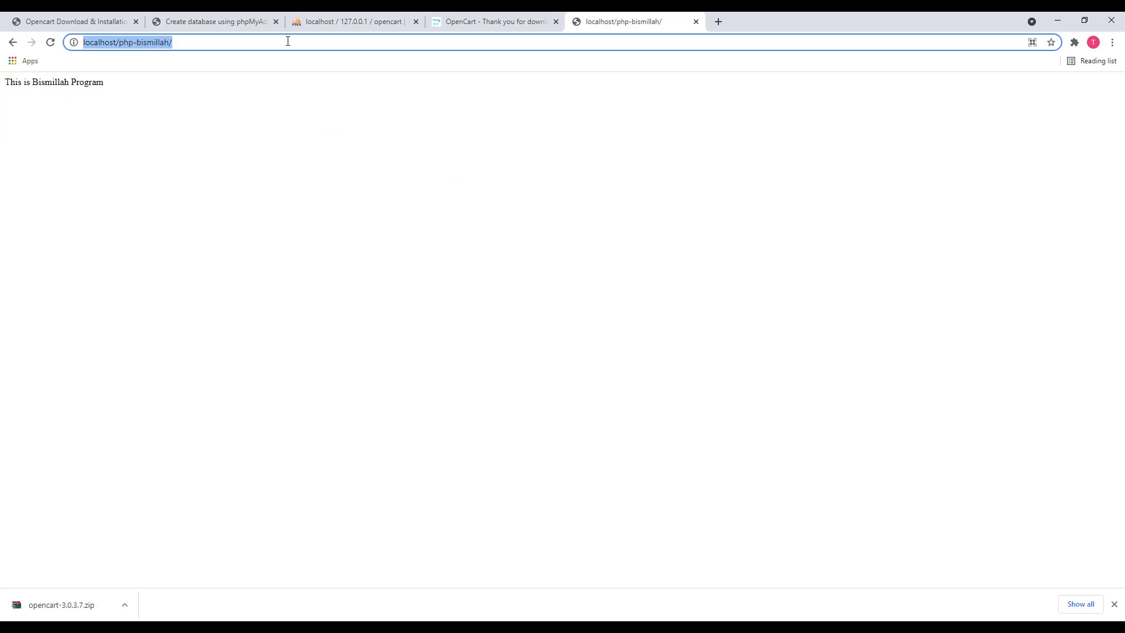
text(localhost)
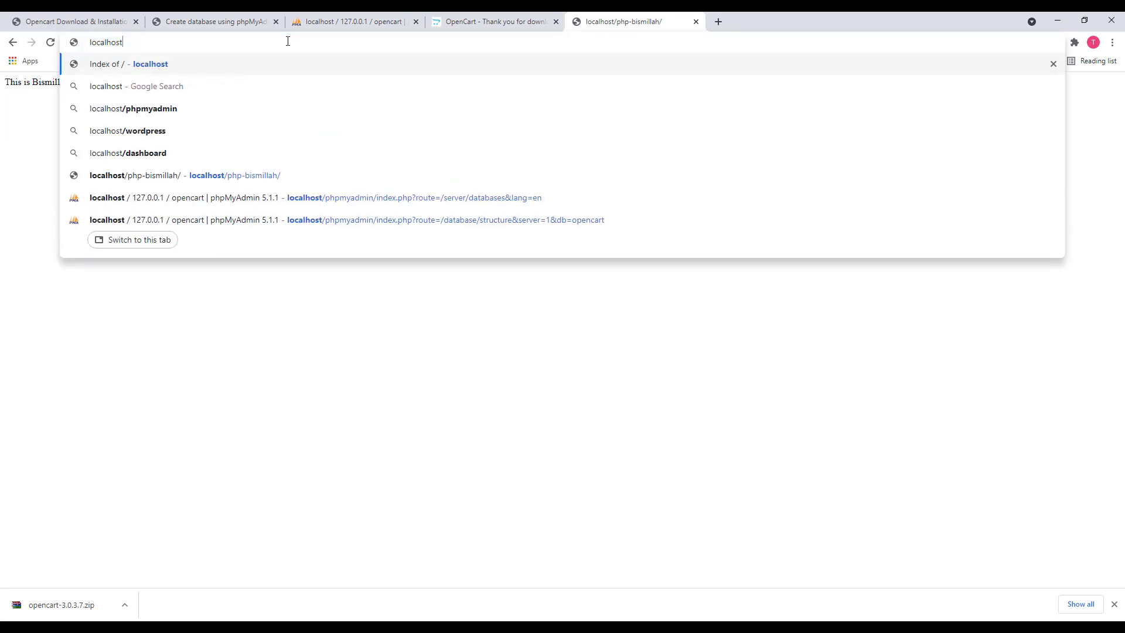
key(Return)
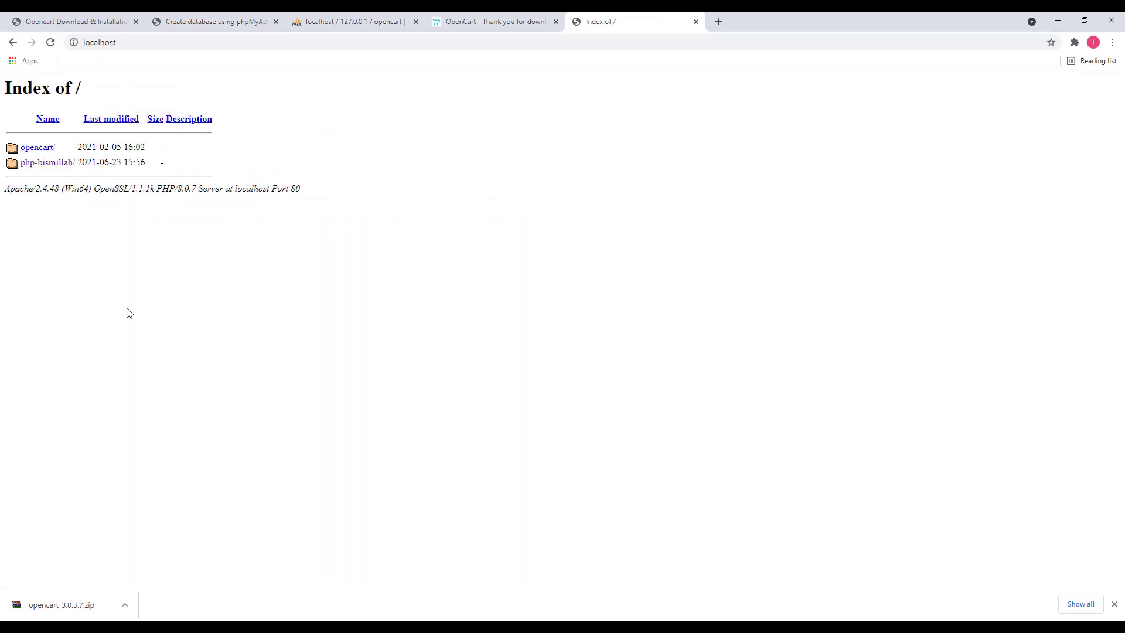
click(41, 149)
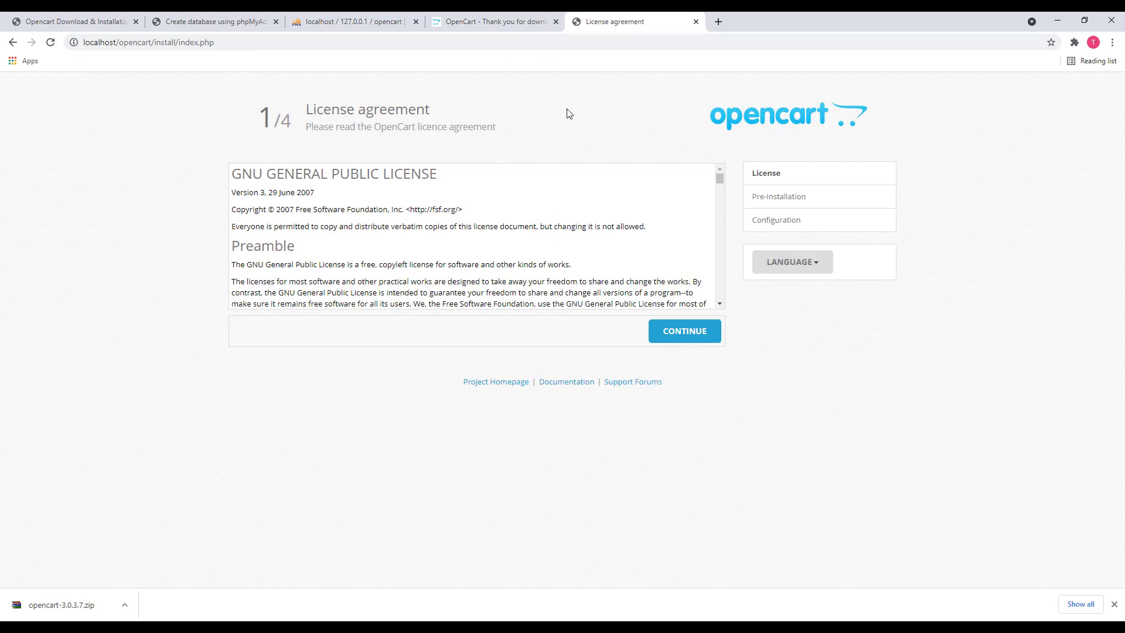
Close the database tutorial and OpenCart thank-you tabs, returning to the License agreement page
click(277, 21)
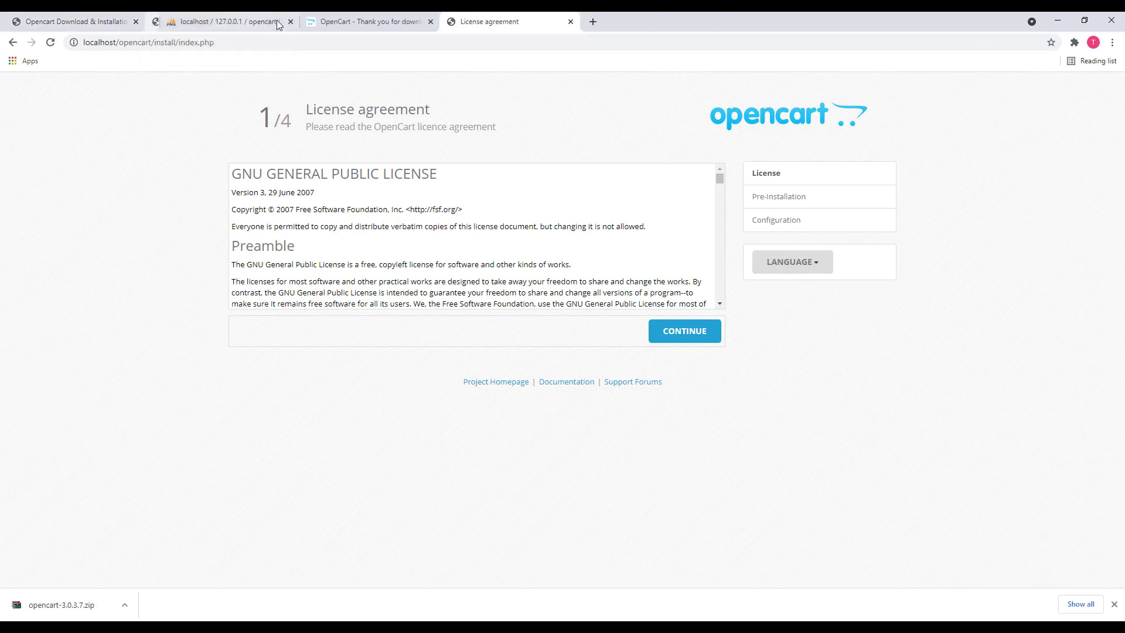
click(430, 22)
click(119, 22)
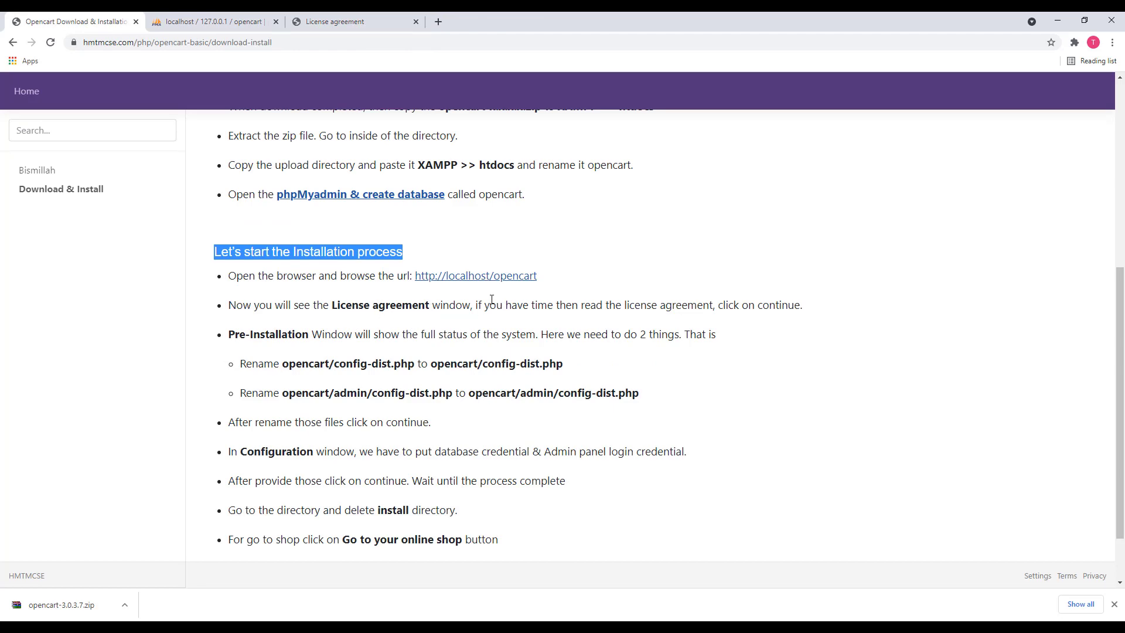
click(351, 19)
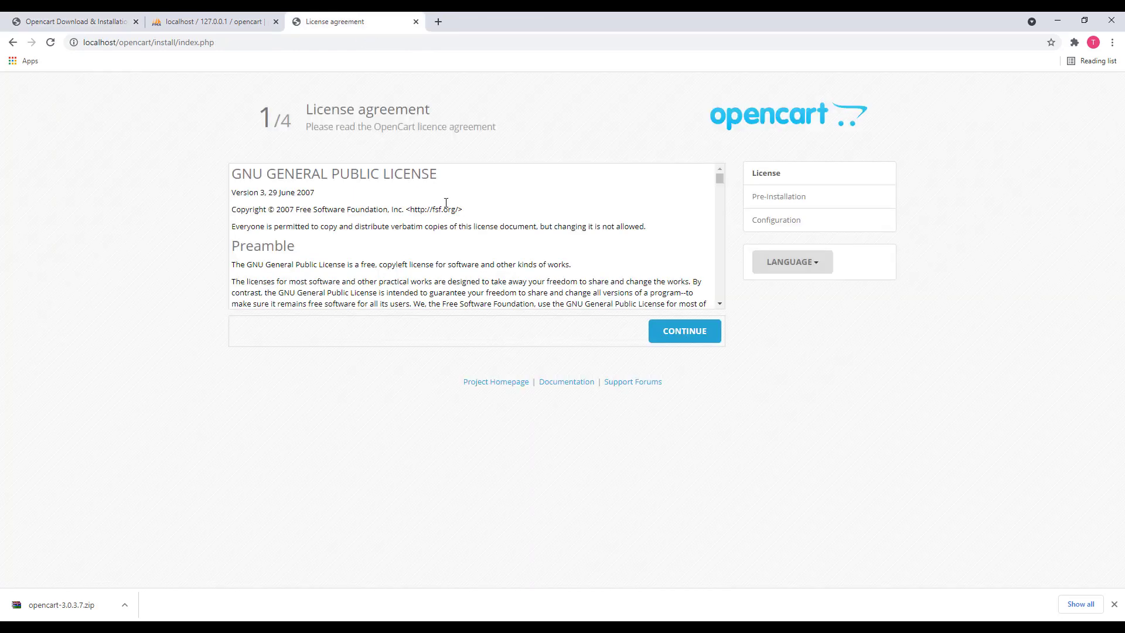
scroll(448, 209, down, 15)
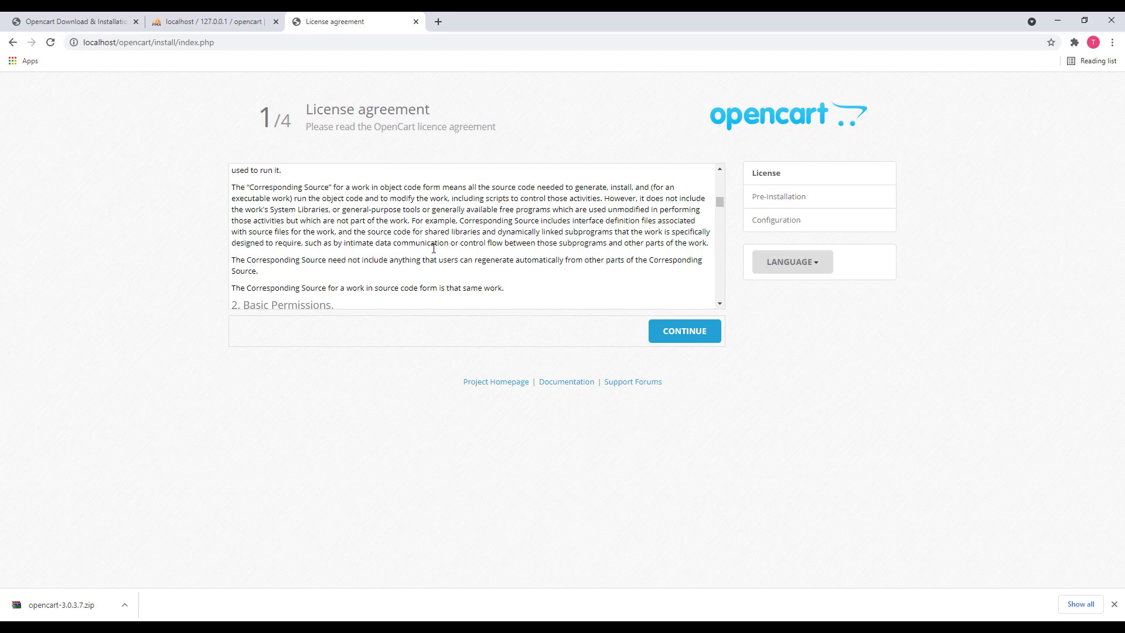
Accept the licence and review the Pre-Installation requirement tables
click(696, 335)
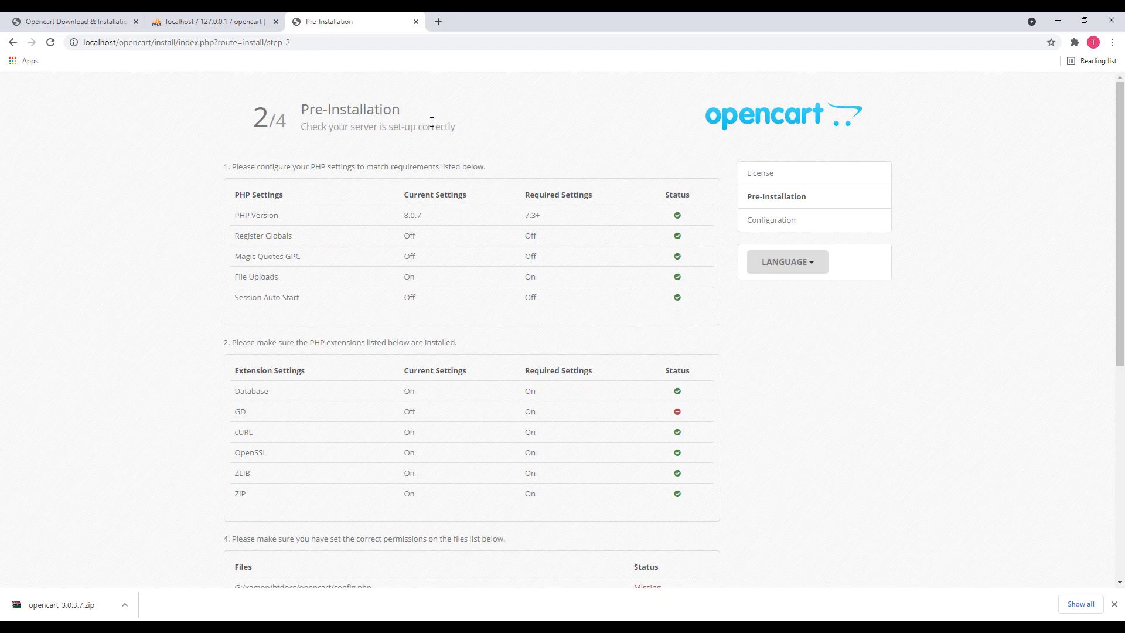
scroll(443, 164, down, 1)
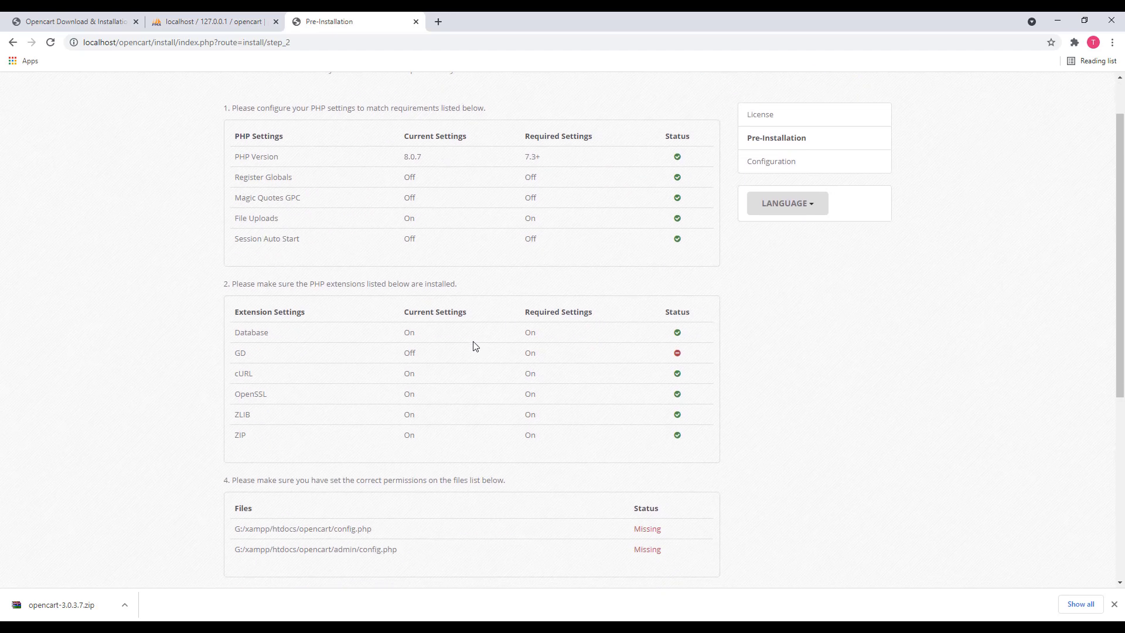
scroll(406, 259, up, 1)
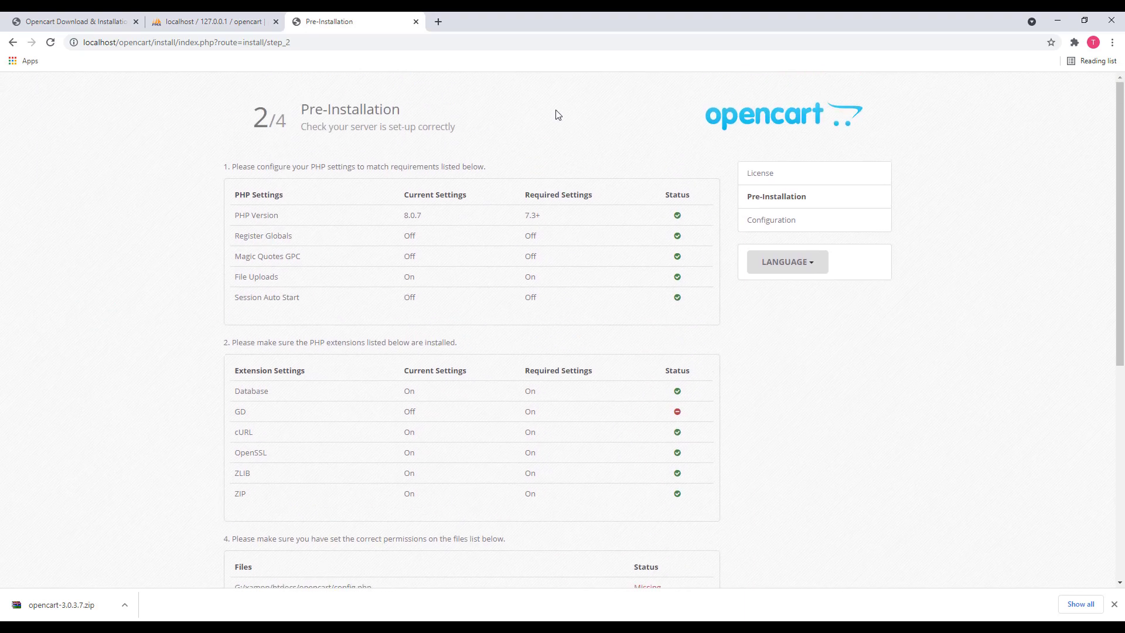
scroll(504, 302, down, 6)
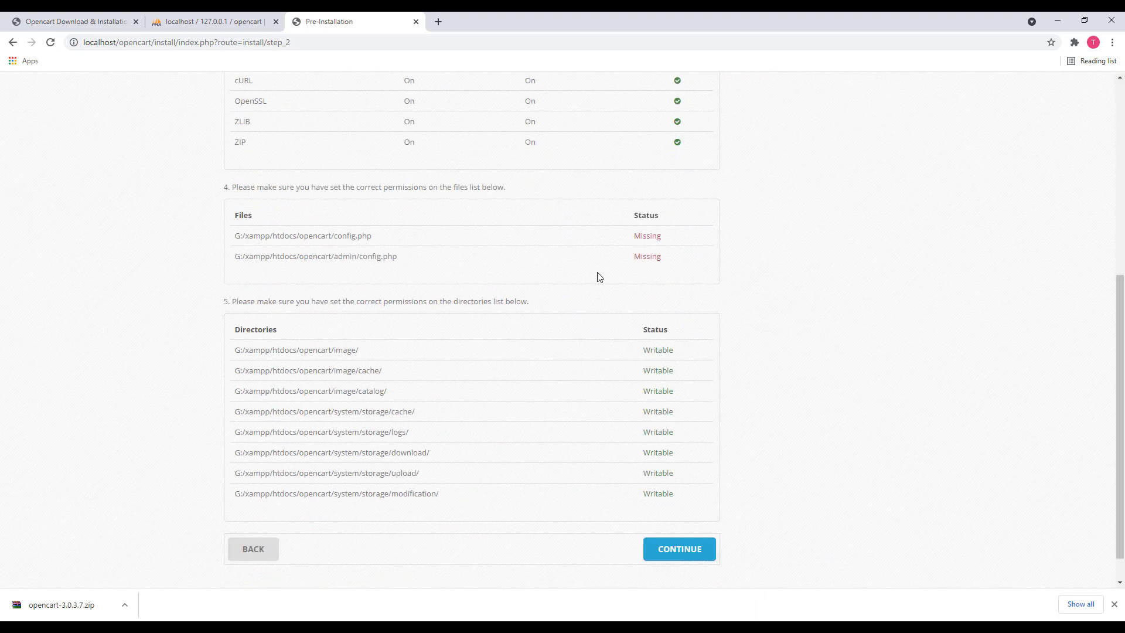
scroll(557, 293, up, 3)
scroll(586, 317, up, 3)
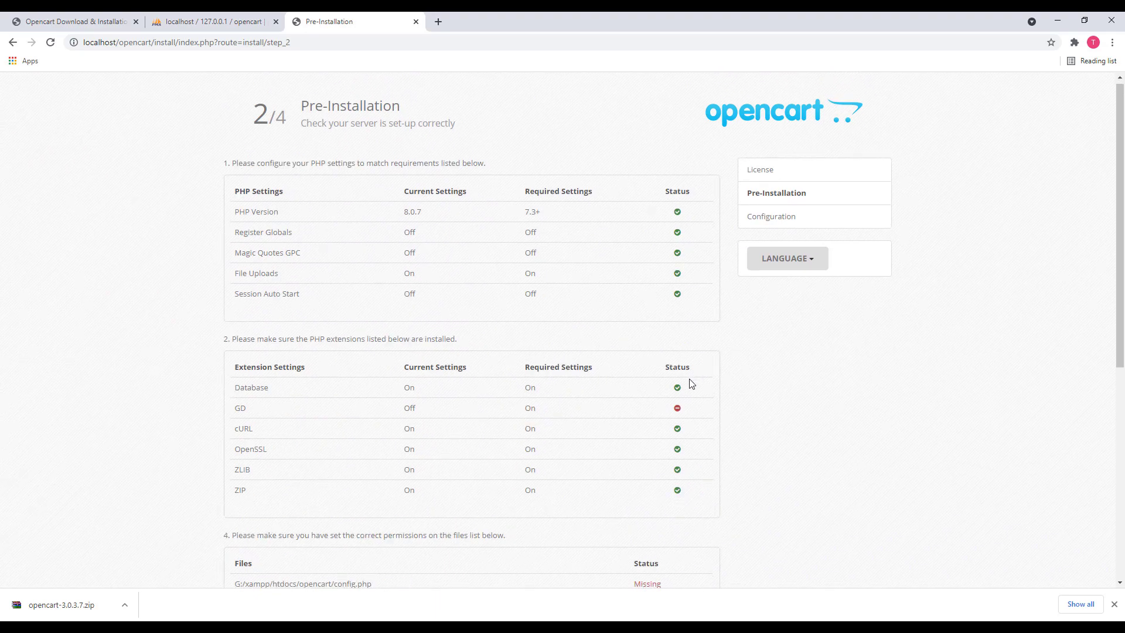
scroll(689, 382, down, 4)
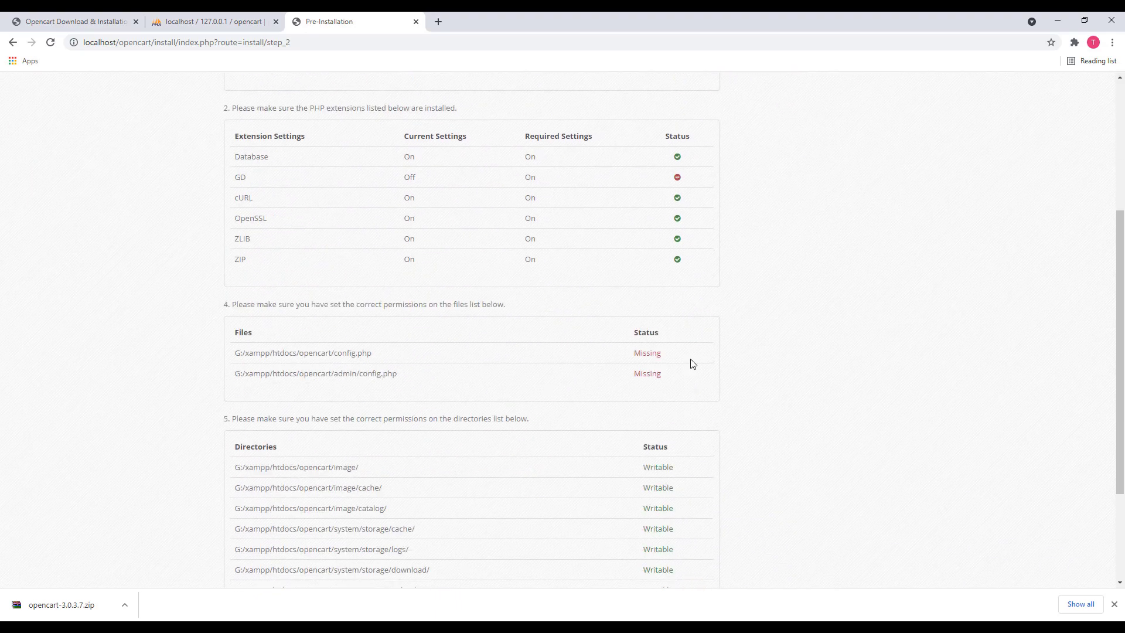
Highlight the two Missing config.php paths, then return to the tutorial's rename instructions
double_click(348, 349)
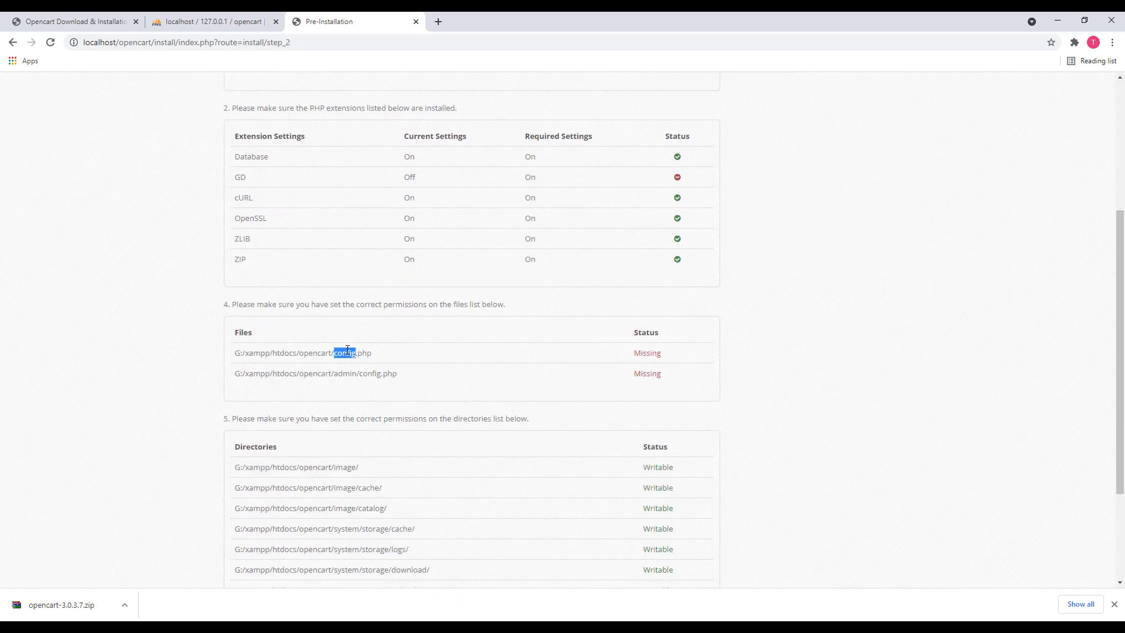
double_click(371, 377)
click(76, 24)
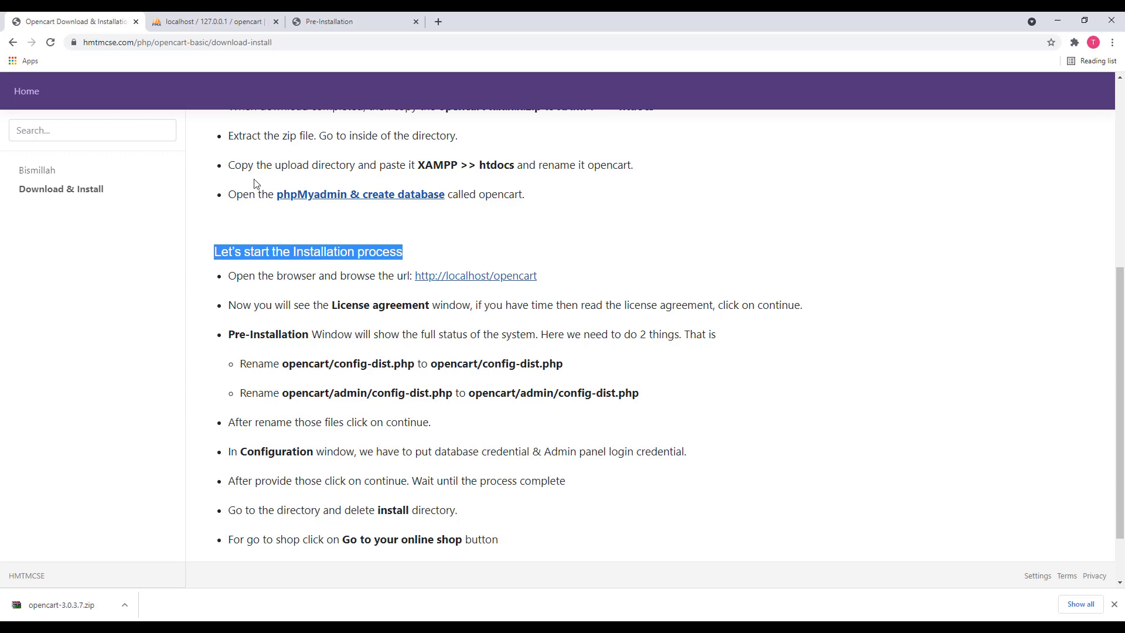
Rename config-dist.php to config.php in the htdocs\opencart folder
click(1057, 21)
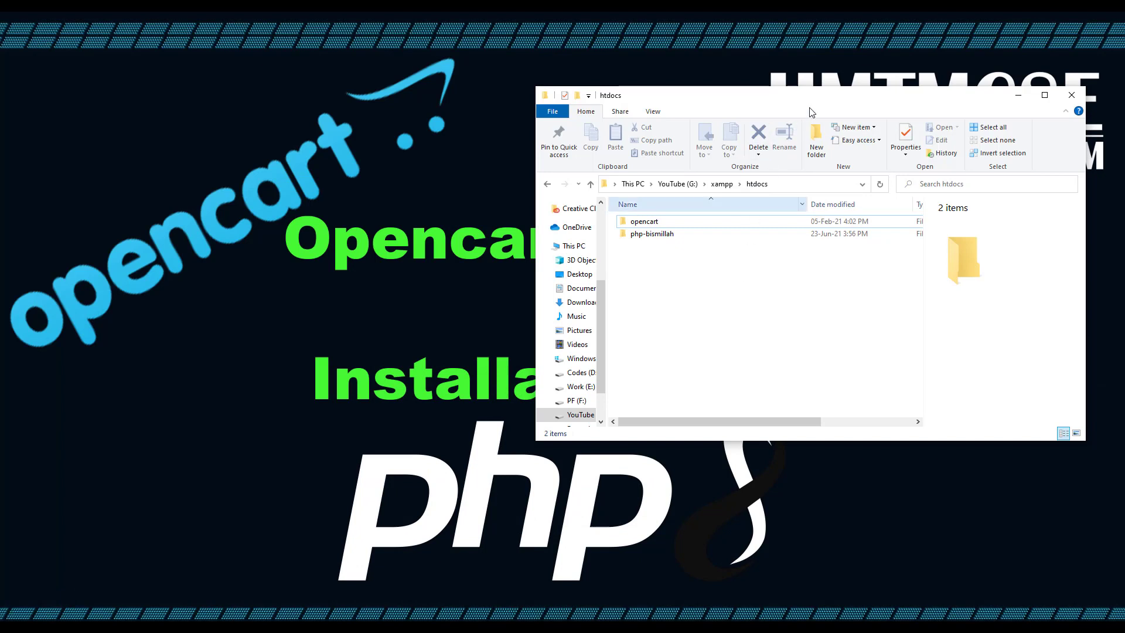
double_click(679, 221)
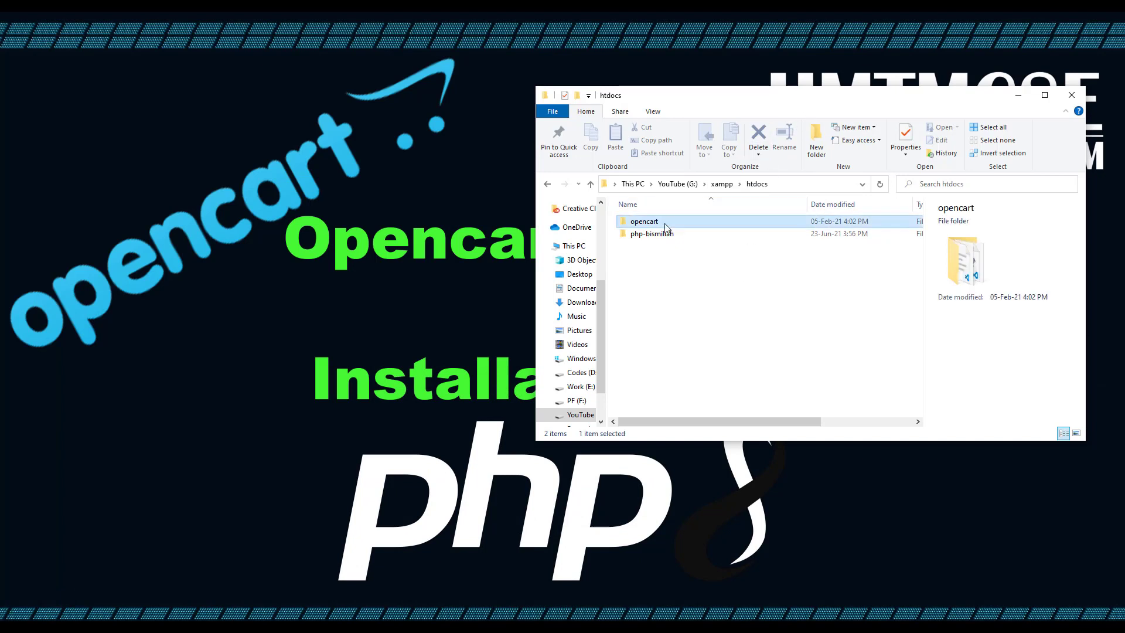
click(679, 298)
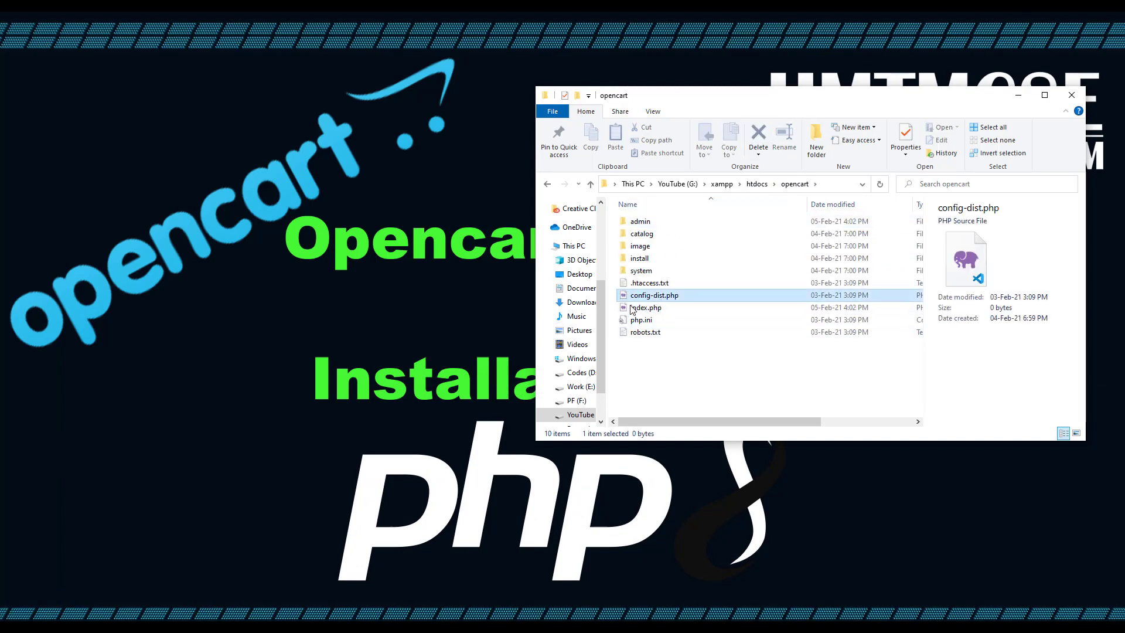
right_click(667, 297)
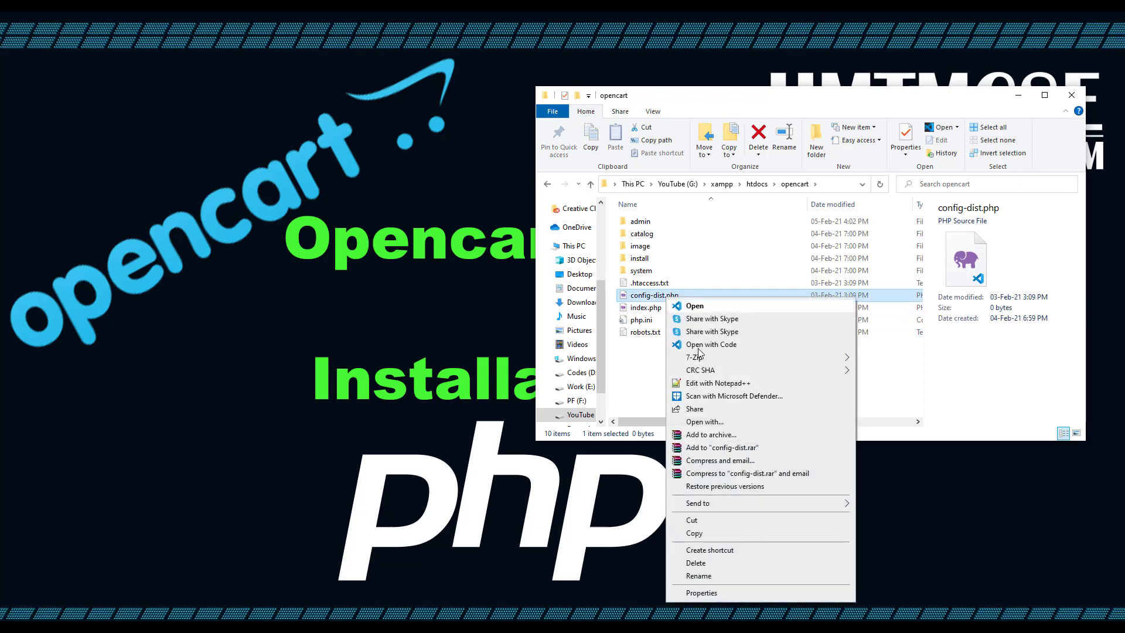
click(699, 576)
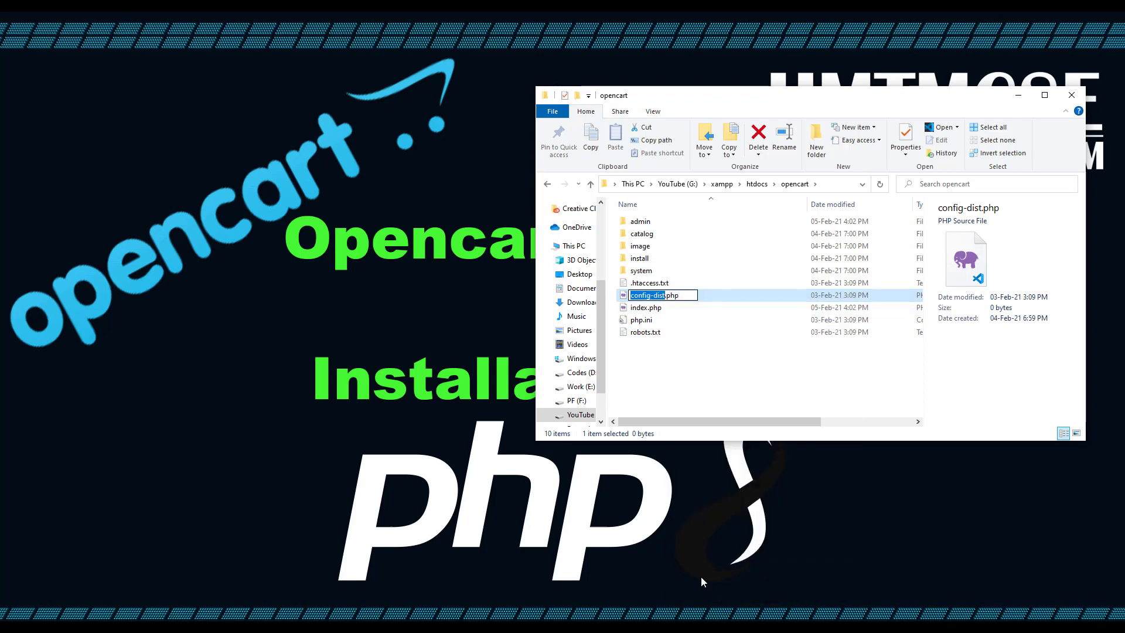
key(Right)
key(BackSpace)
key(BackSpace)
key(BackSpace)
key(BackSpace)
key(BackSpace)
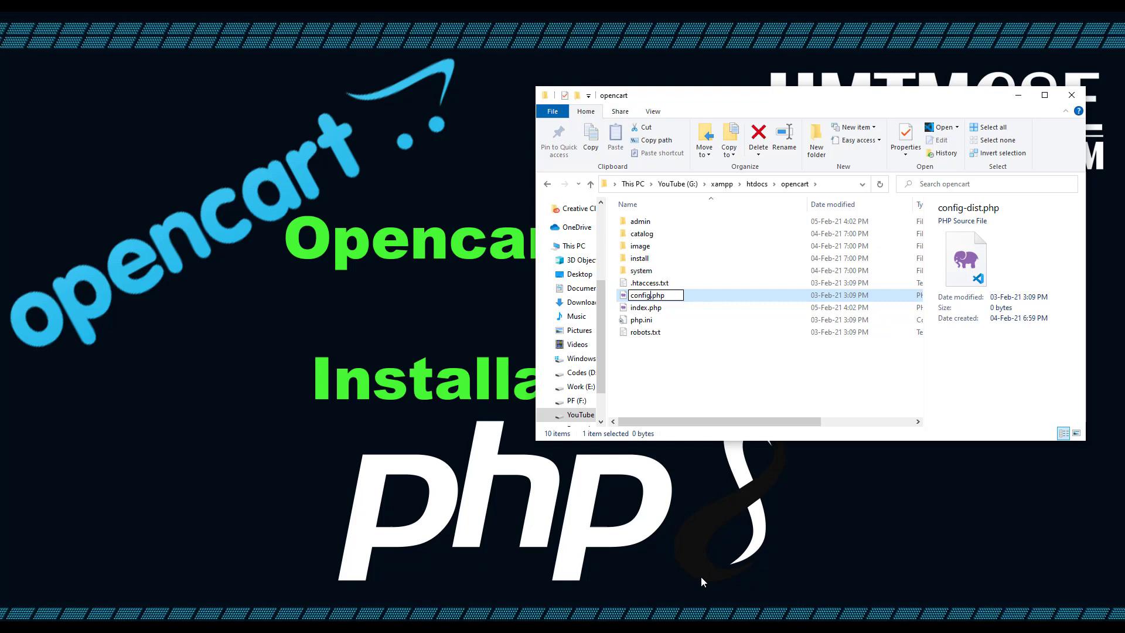
click(783, 332)
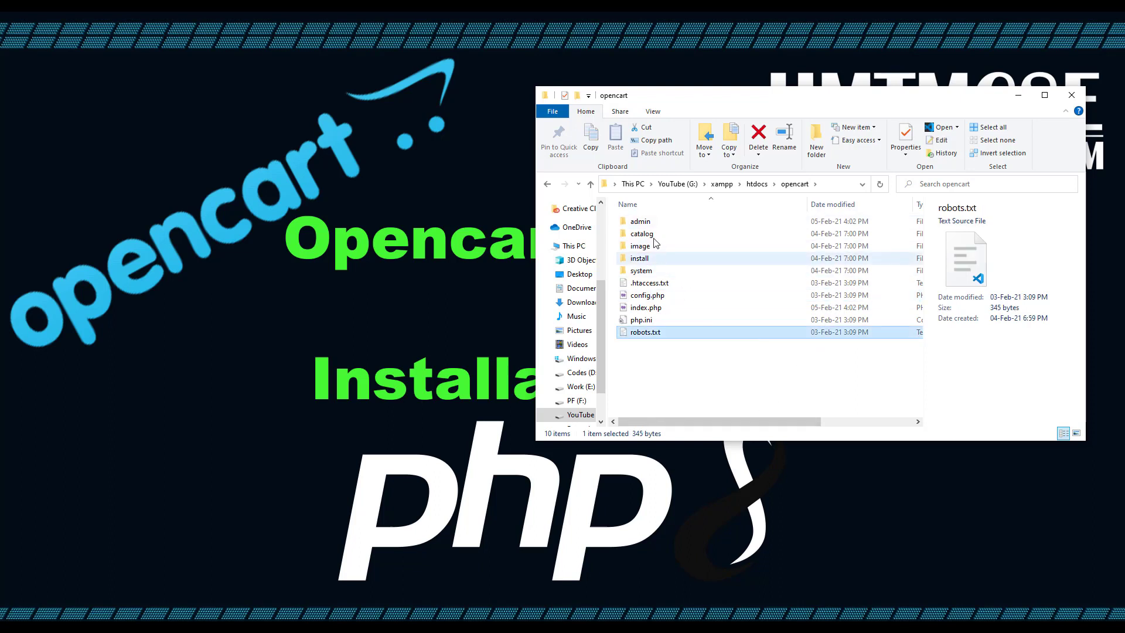
Rename config-dist.php to config.php inside the opencart\admin folder
double_click(655, 228)
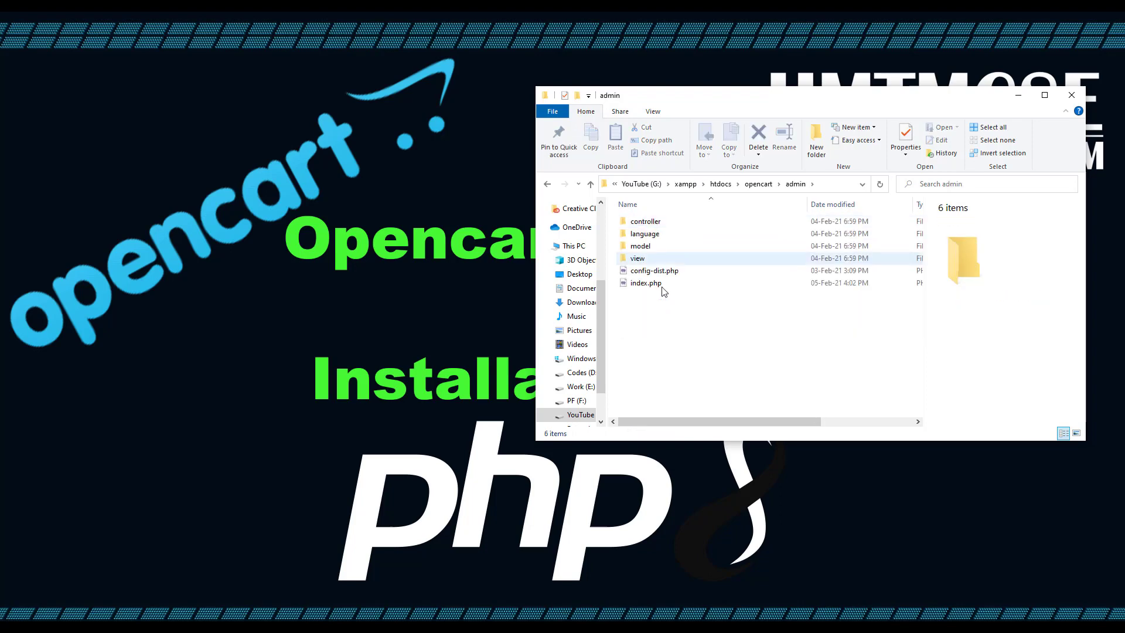
click(648, 272)
right_click(648, 272)
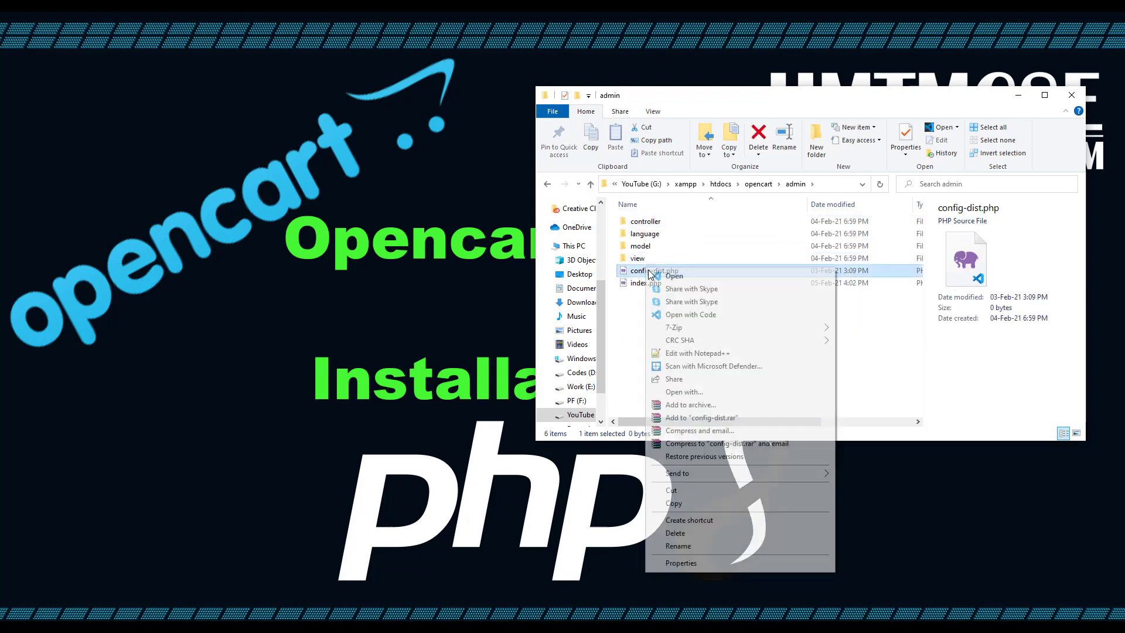
click(745, 545)
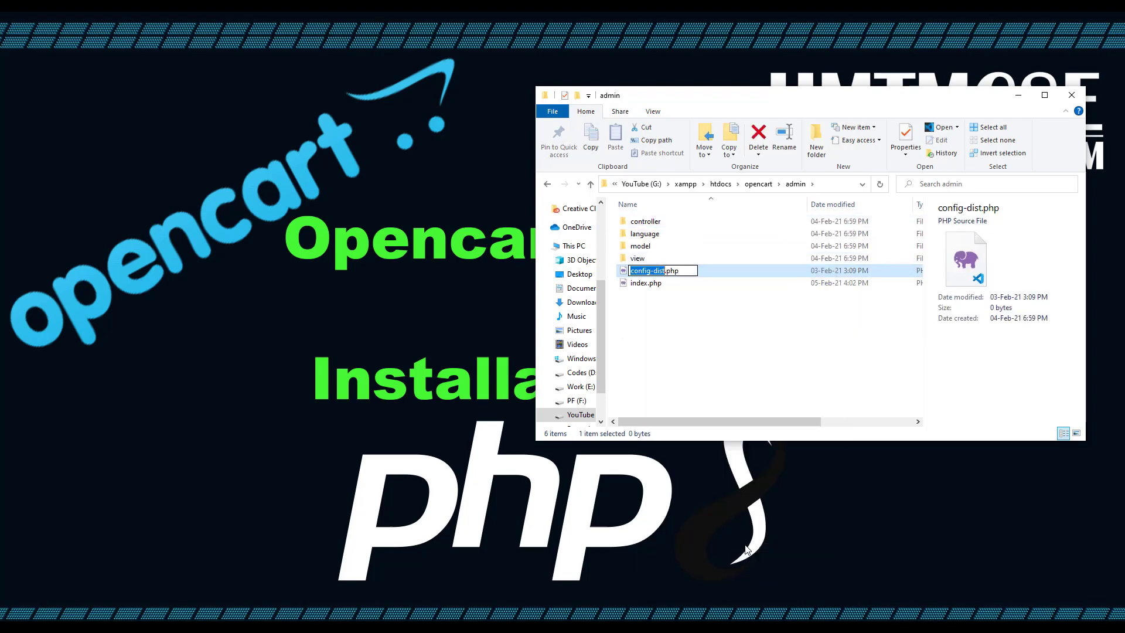
key(Right)
key(shift+Left)
key(shift+Left)
key(shift+Left)
key(shift+Left)
key(Delete)
click(708, 334)
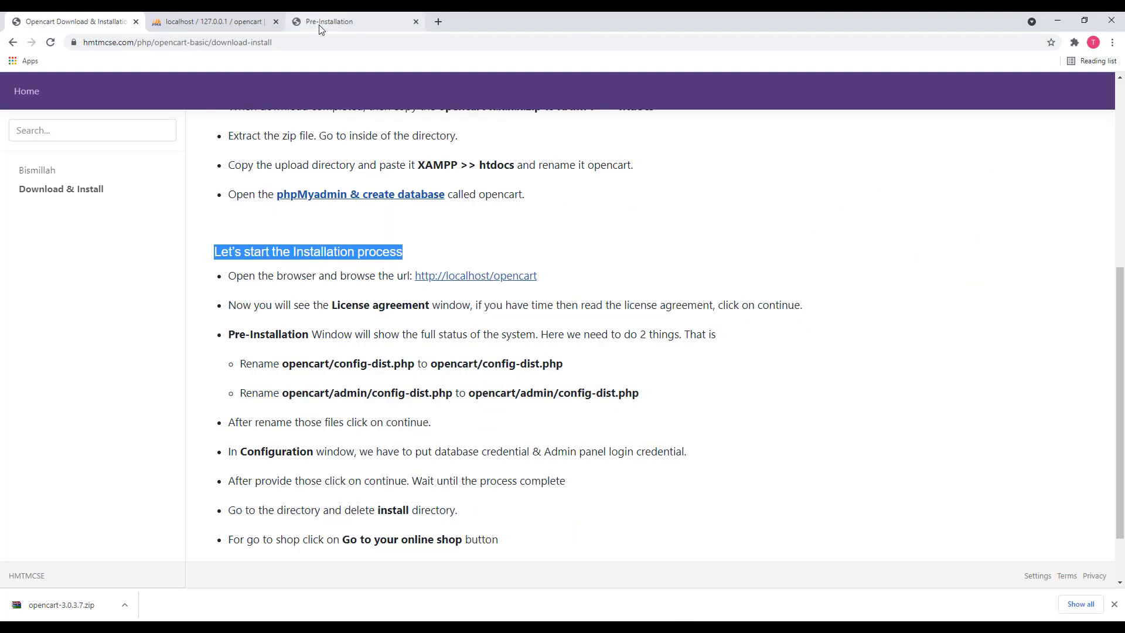
Reload the Pre-Installation check, confirm both config.php files read Writable, and continue
click(320, 30)
right_click(862, 246)
click(879, 284)
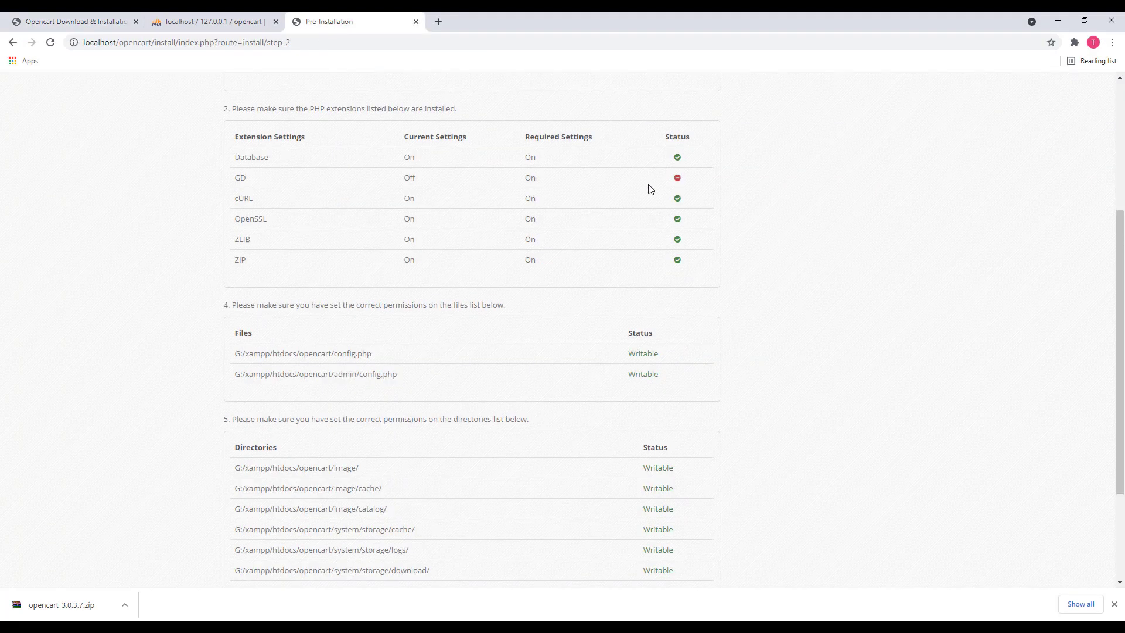
scroll(675, 249, up, 2)
scroll(663, 322, down, 2)
drag(574, 373, 241, 354)
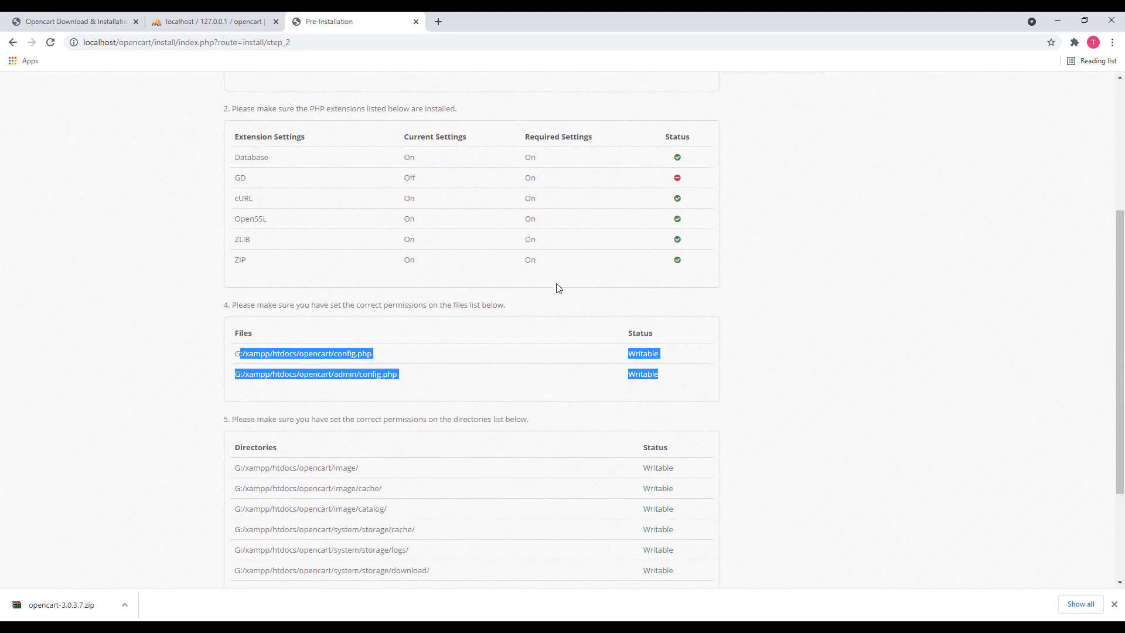
scroll(846, 238, up, 4)
scroll(674, 237, down, 6)
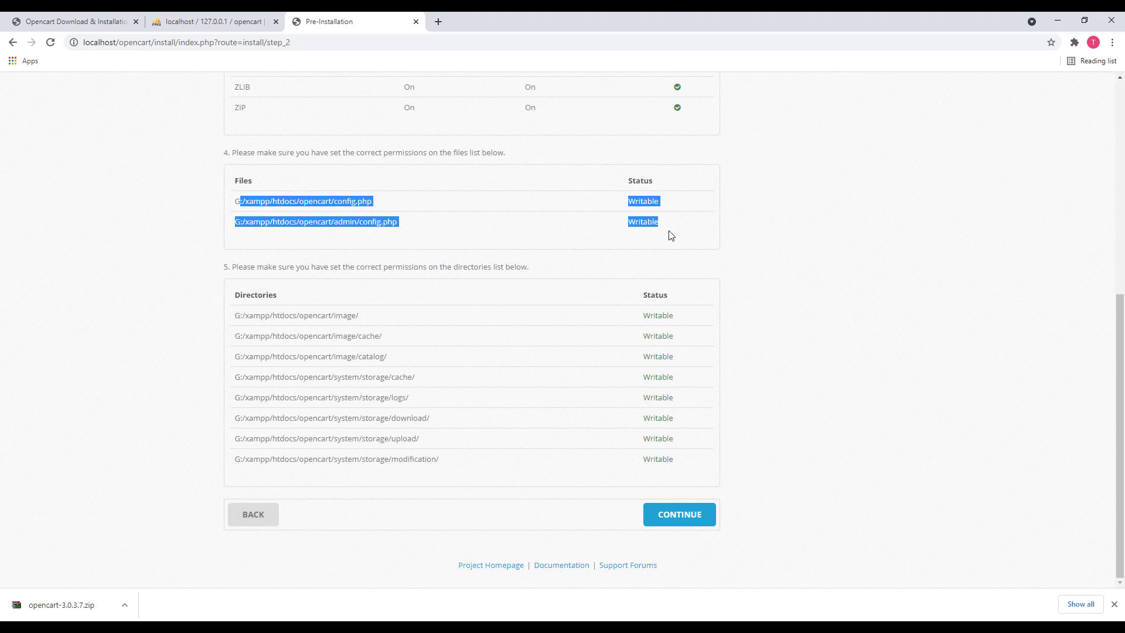
click(675, 518)
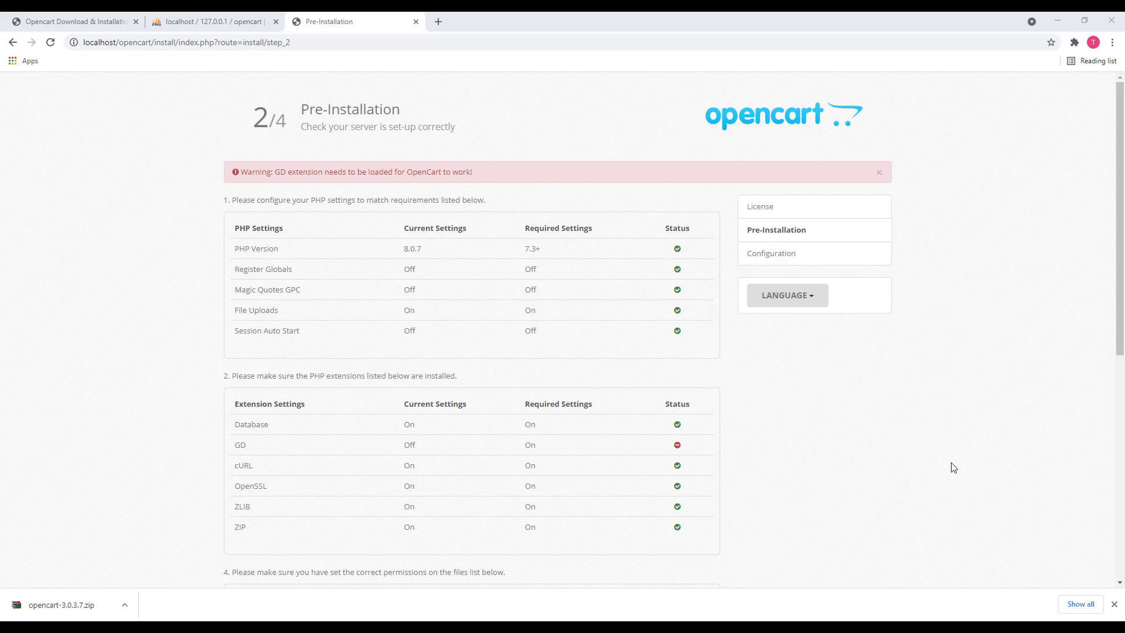
Bring up XAMPP Control Panel and list Apache's config files, including php.ini
key(alt+Tab)
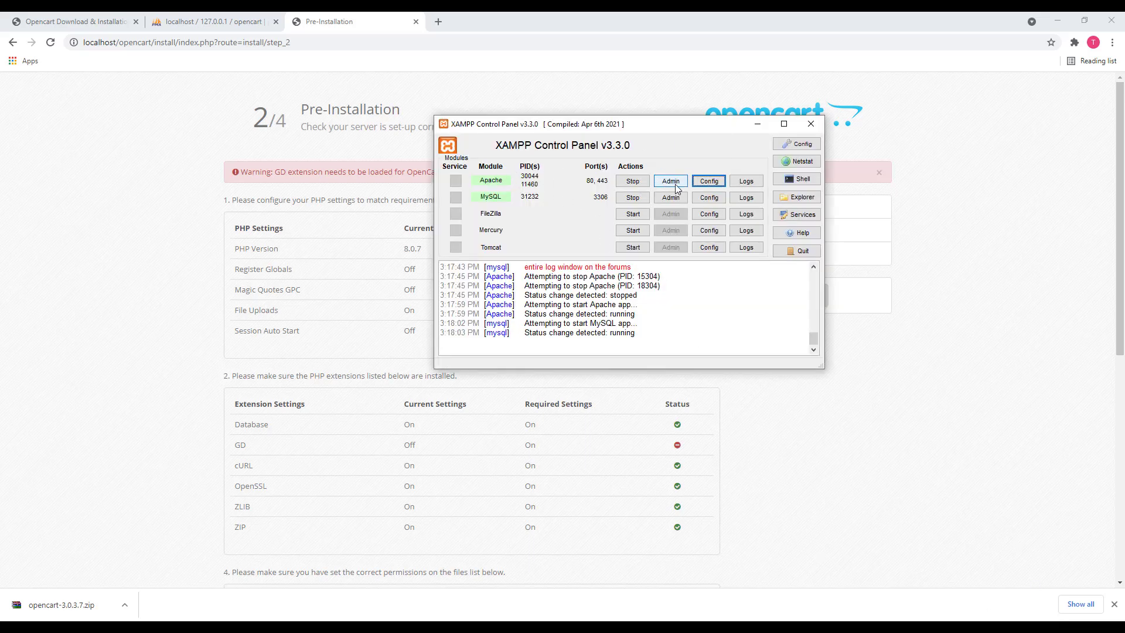
click(713, 186)
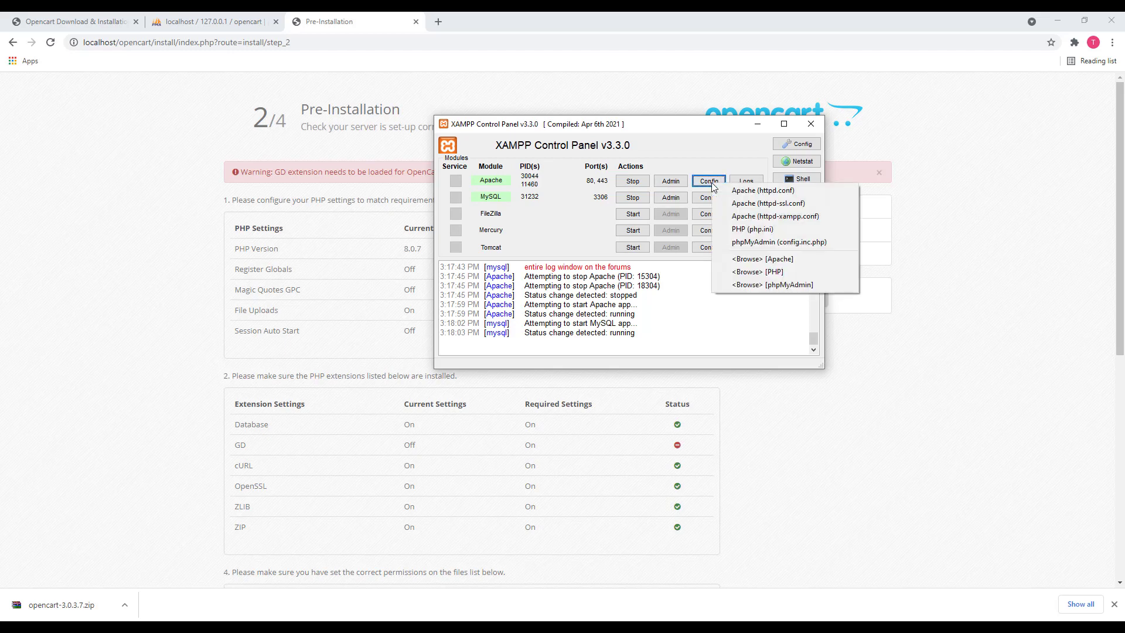
Uncomment ;extension=gd in php.ini, save the file and close Notepad
click(750, 231)
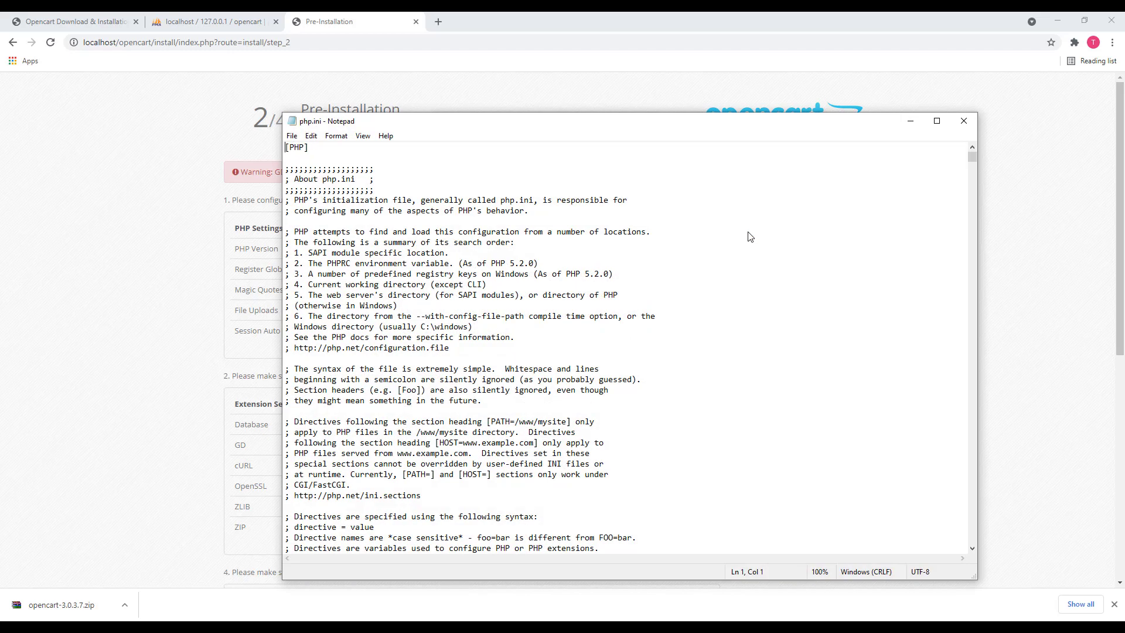
drag(469, 134, 485, 97)
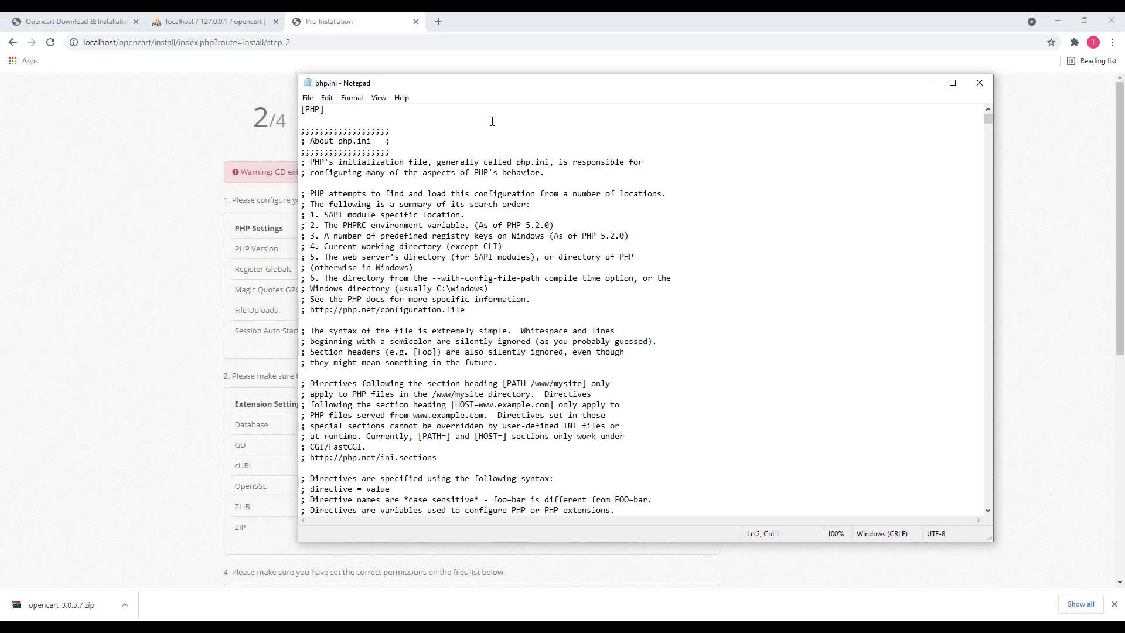
key(ctrl+f)
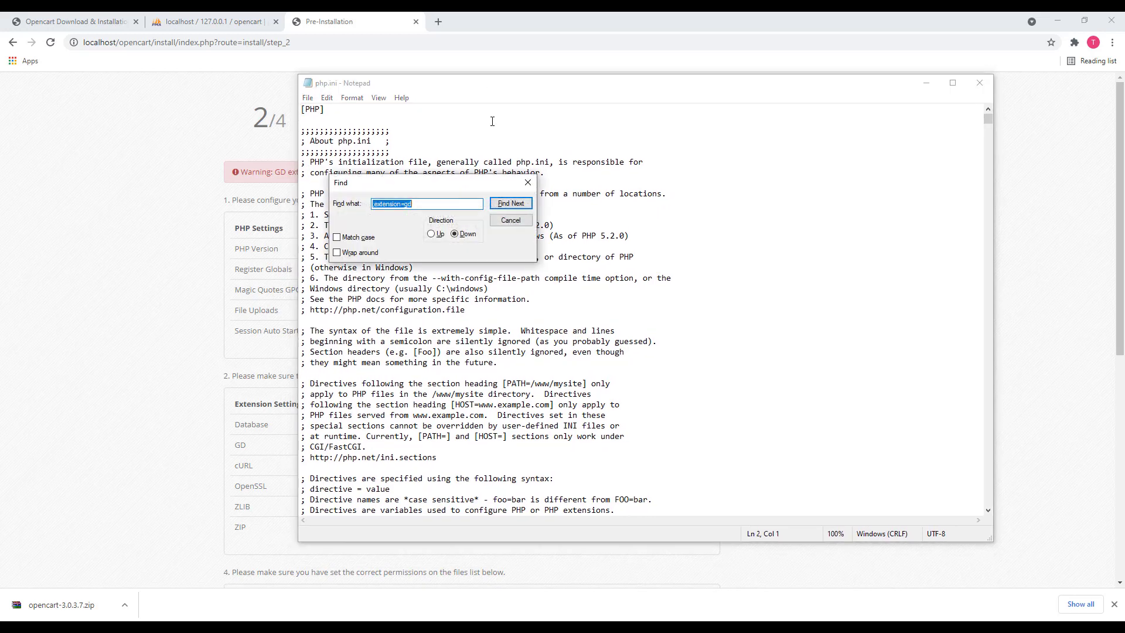
key(Home)
text(;)
click(506, 203)
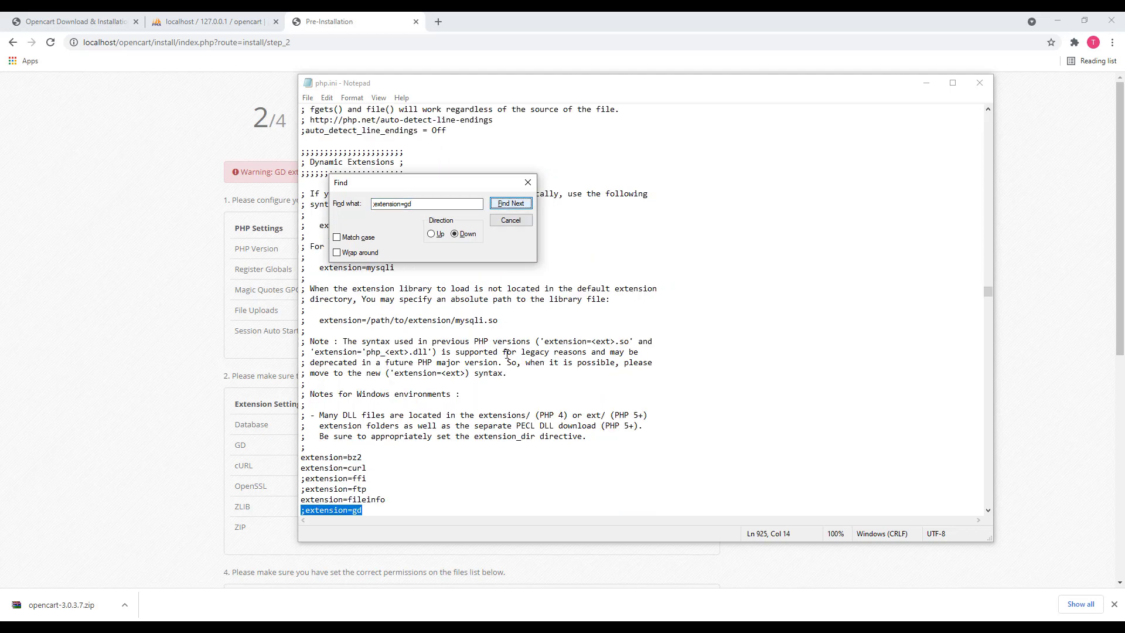
click(528, 182)
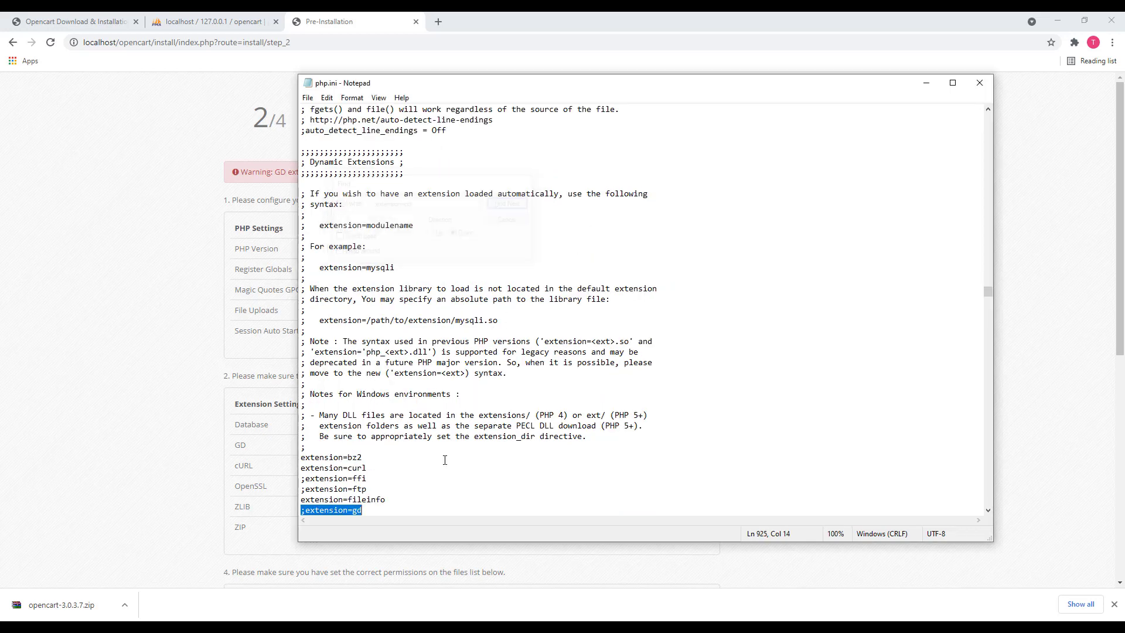
click(407, 507)
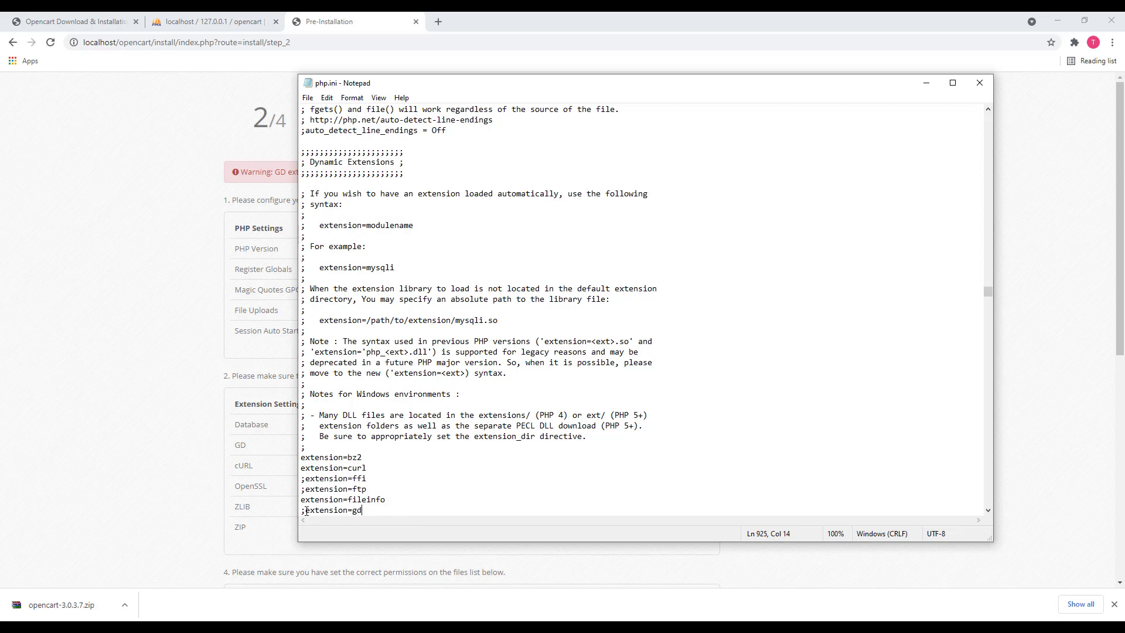
key(BackSpace)
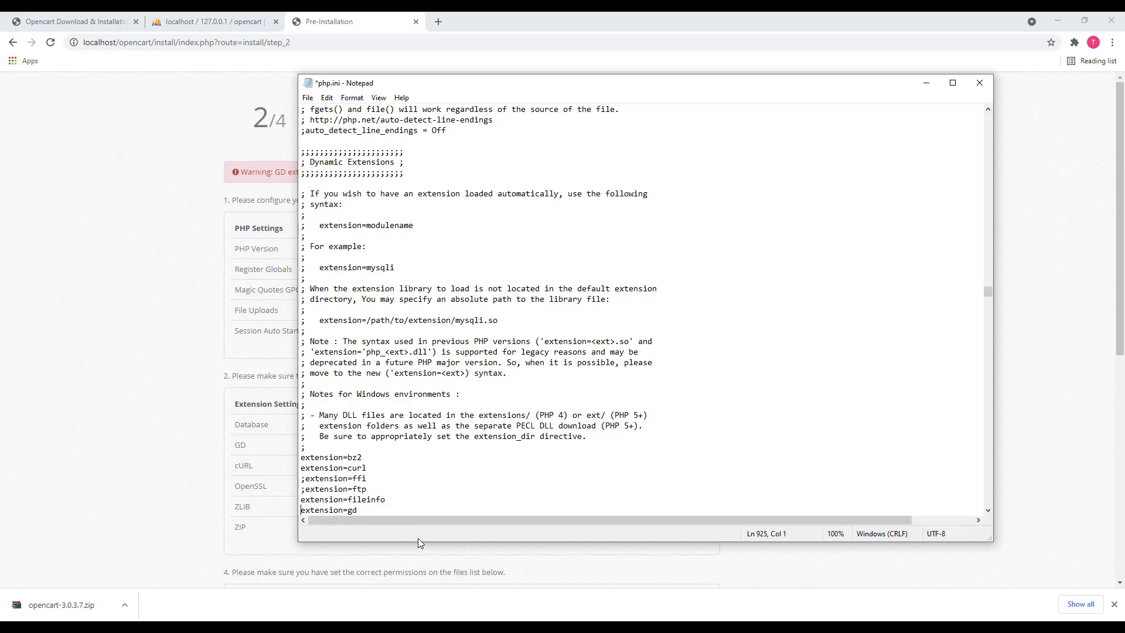
key(ctrl+s)
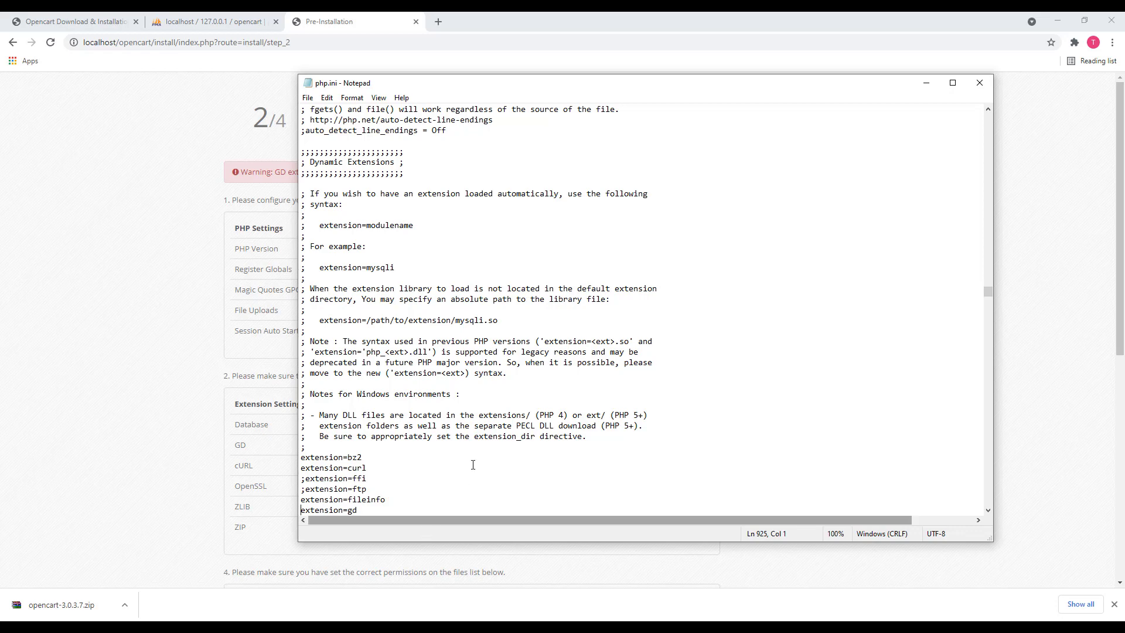
click(990, 79)
Reload the OpenCart Pre-Installation page, confirming the form resubmission
click(986, 211)
right_click(967, 156)
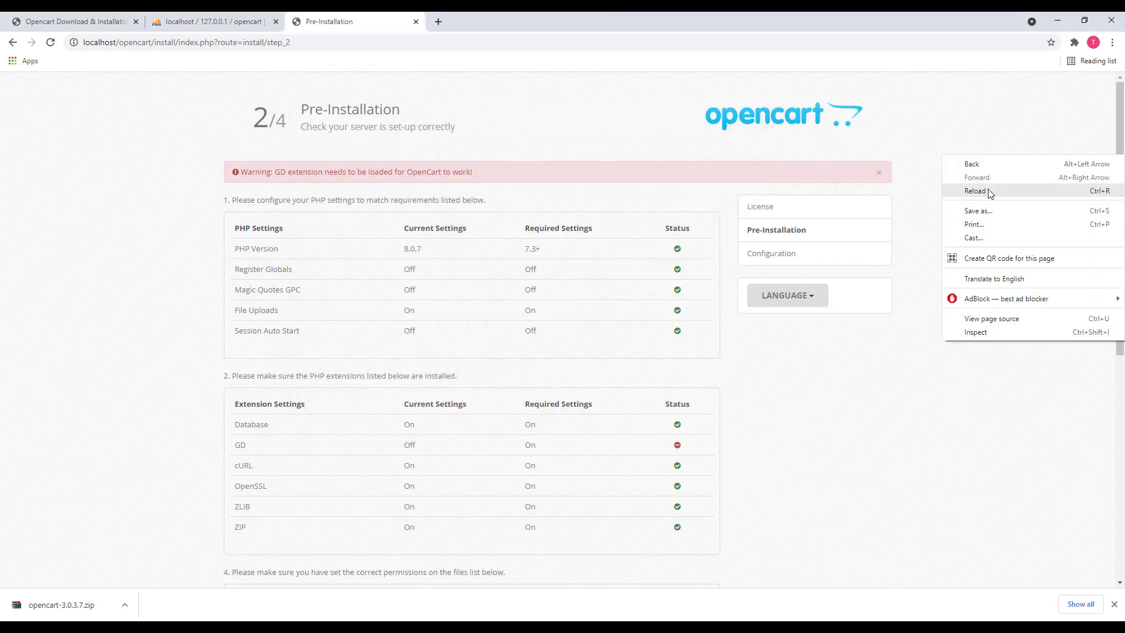
click(976, 191)
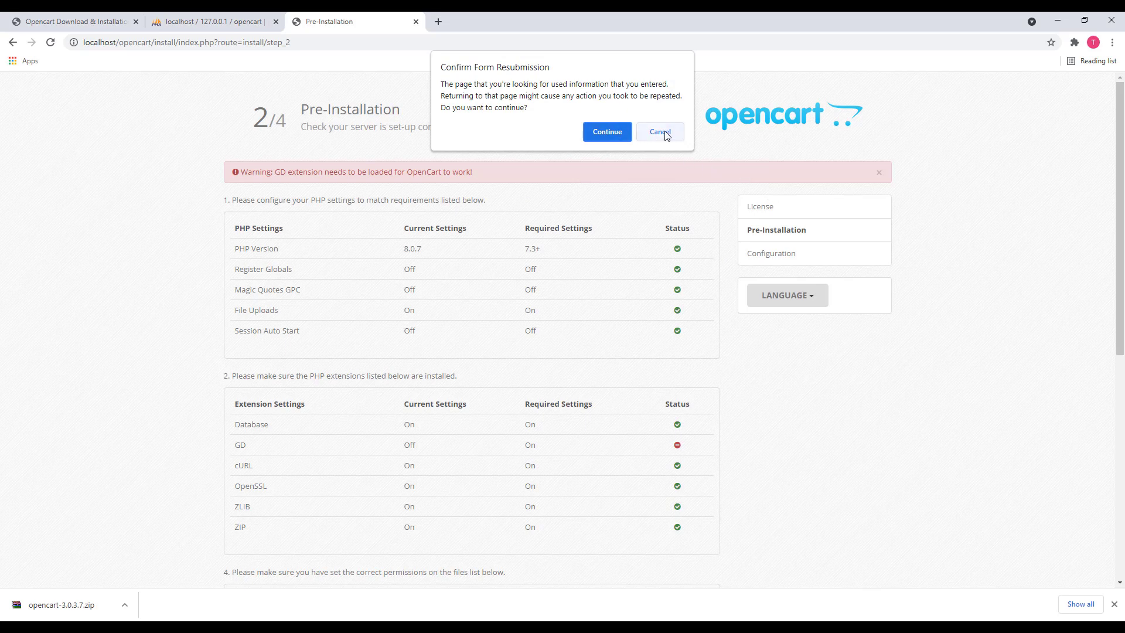
click(624, 131)
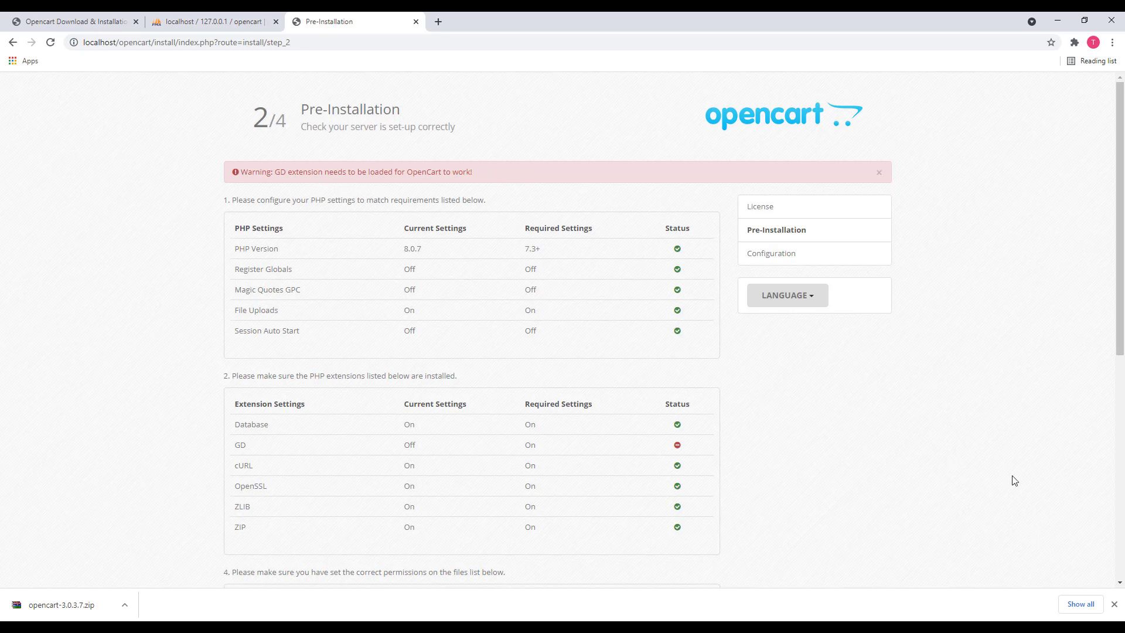
Restart Apache in XAMPP and reload the installer so GD shows On
key(alt+Tab)
click(638, 182)
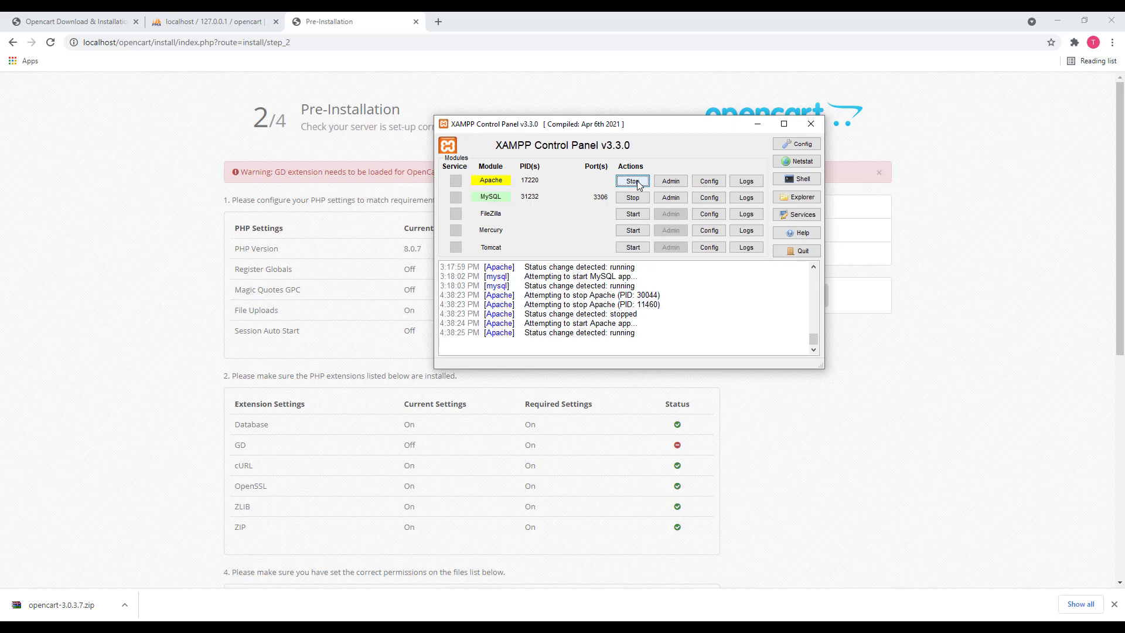
click(330, 48)
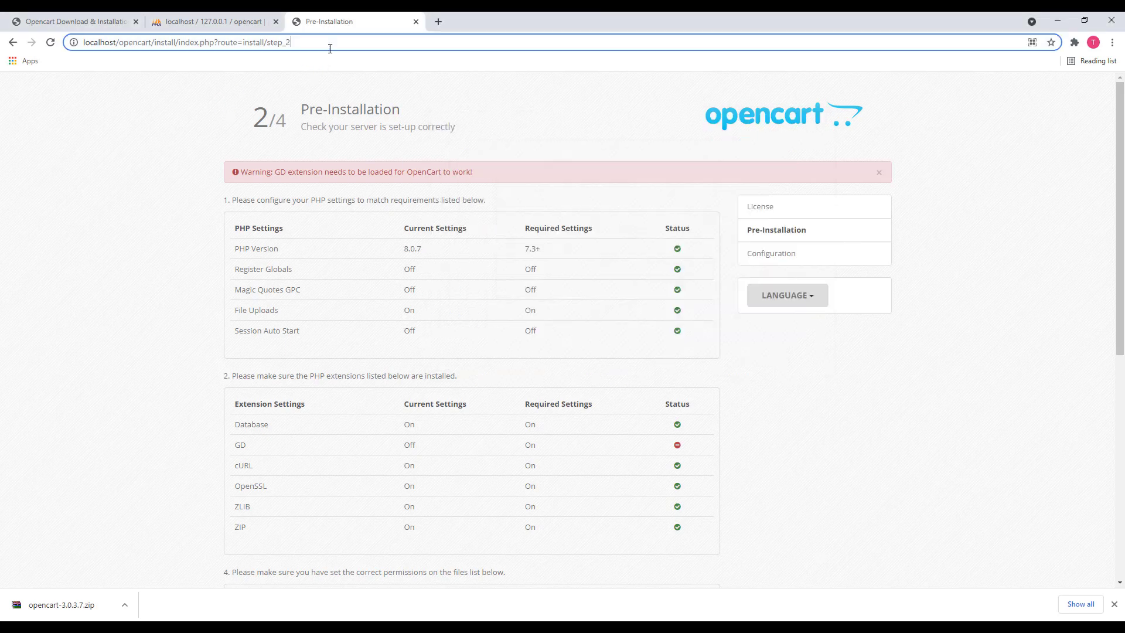
key(Return)
scroll(376, 246, down, 3)
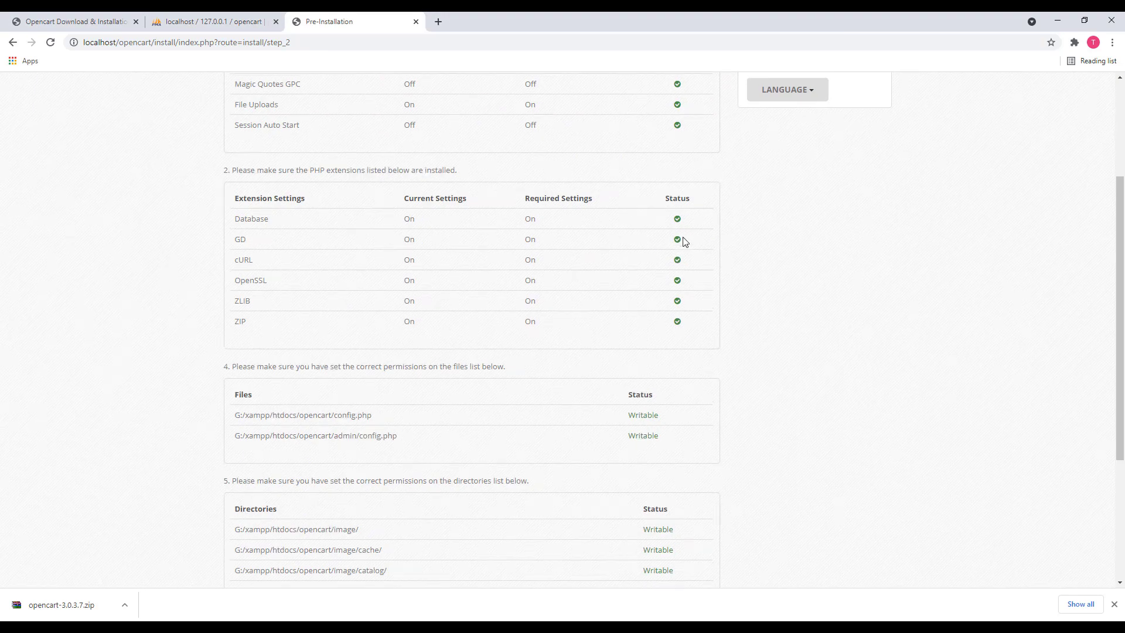
scroll(695, 243, up, 3)
scroll(685, 247, down, 6)
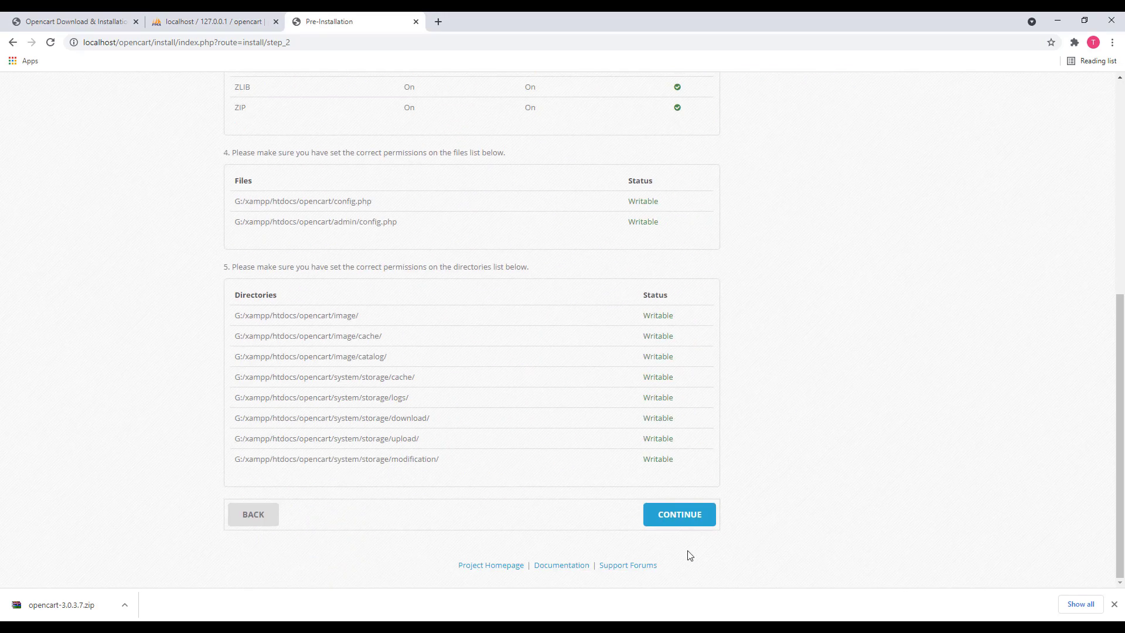
Continue to the step 3/4 Configuration form and inspect the database password and Port fields
click(684, 519)
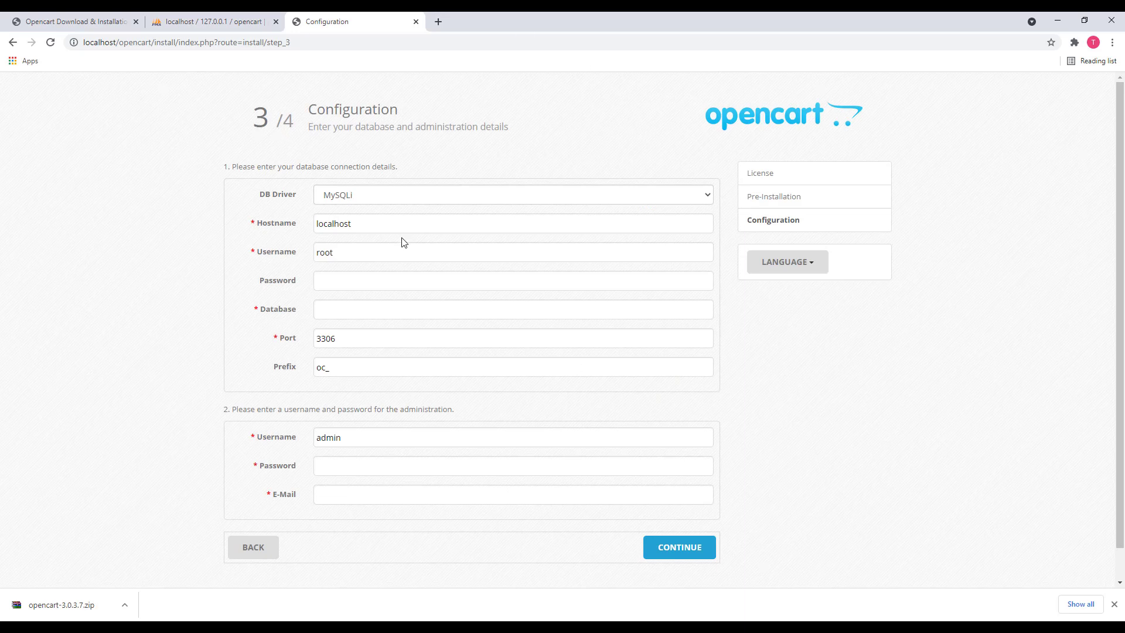
click(343, 284)
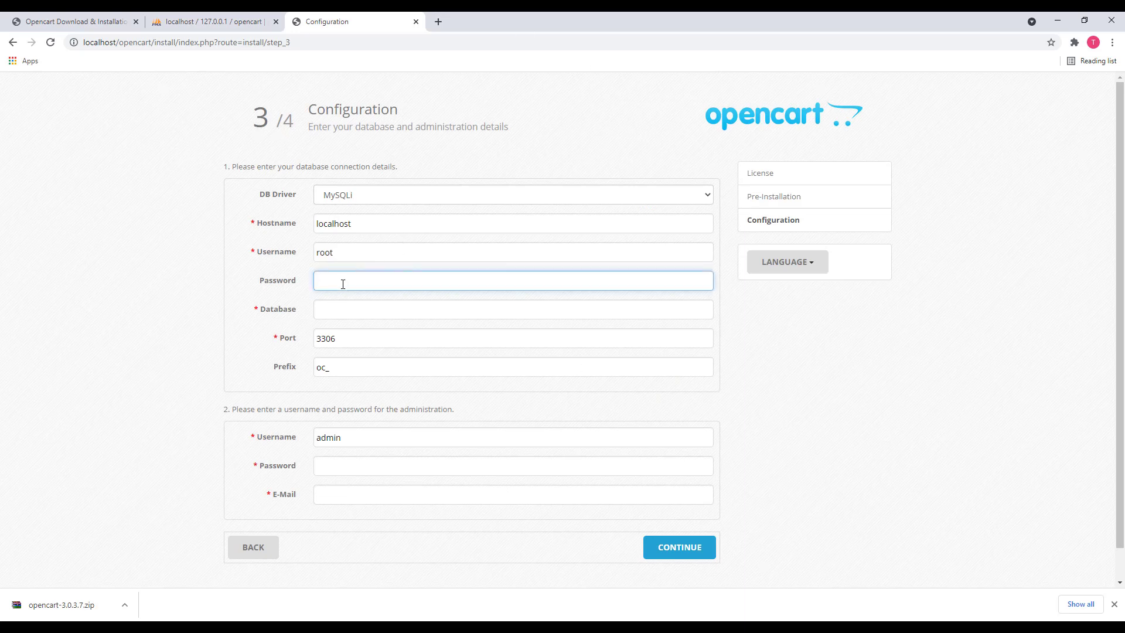
key(Tab)
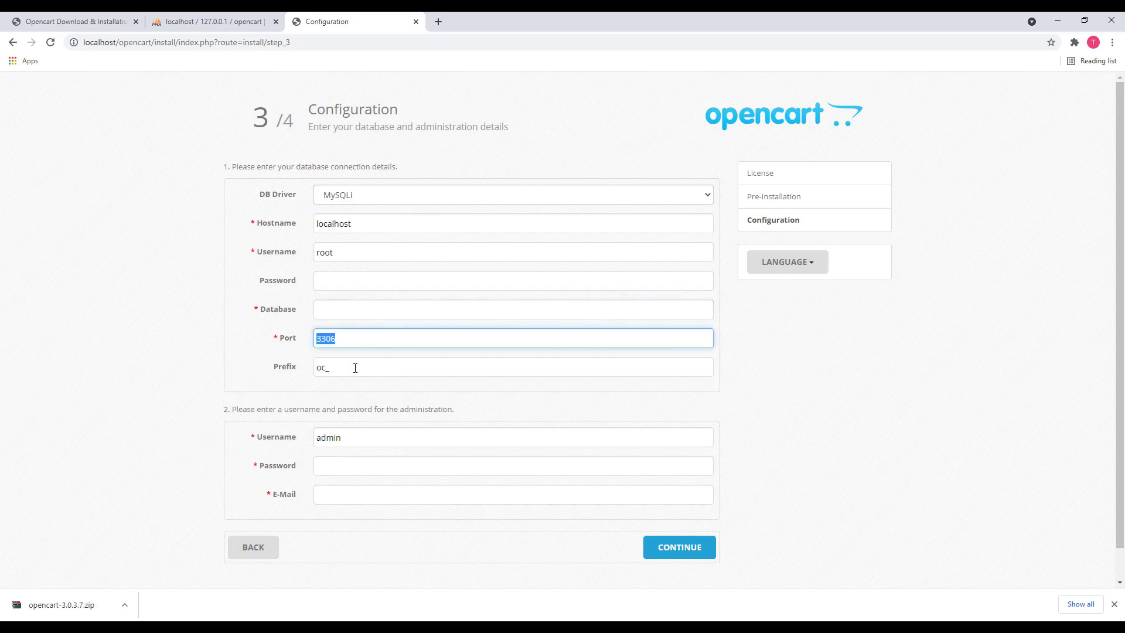
click(351, 272)
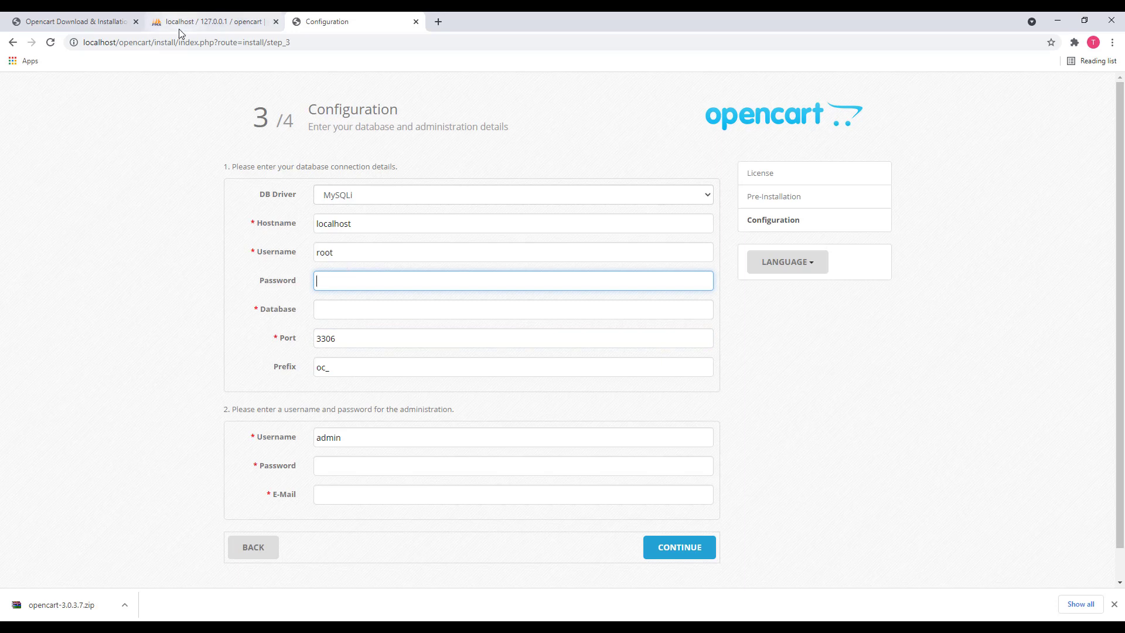
Copy the database name opencart from phpMyAdmin and focus the installer's Database field
click(237, 13)
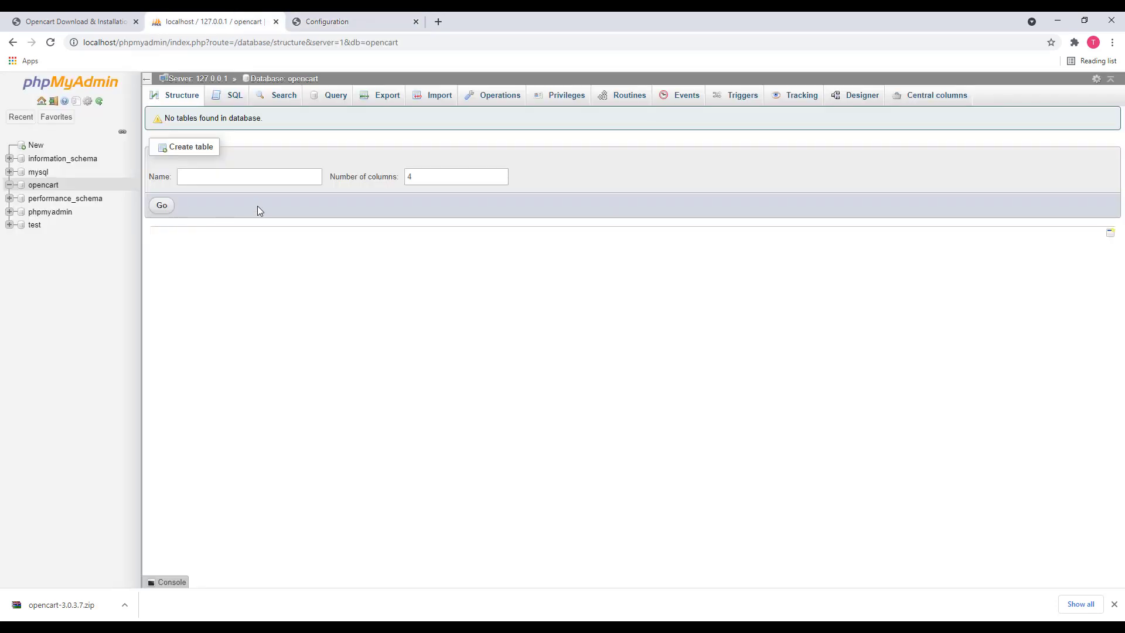
drag(321, 80, 289, 82)
key(ctrl+c)
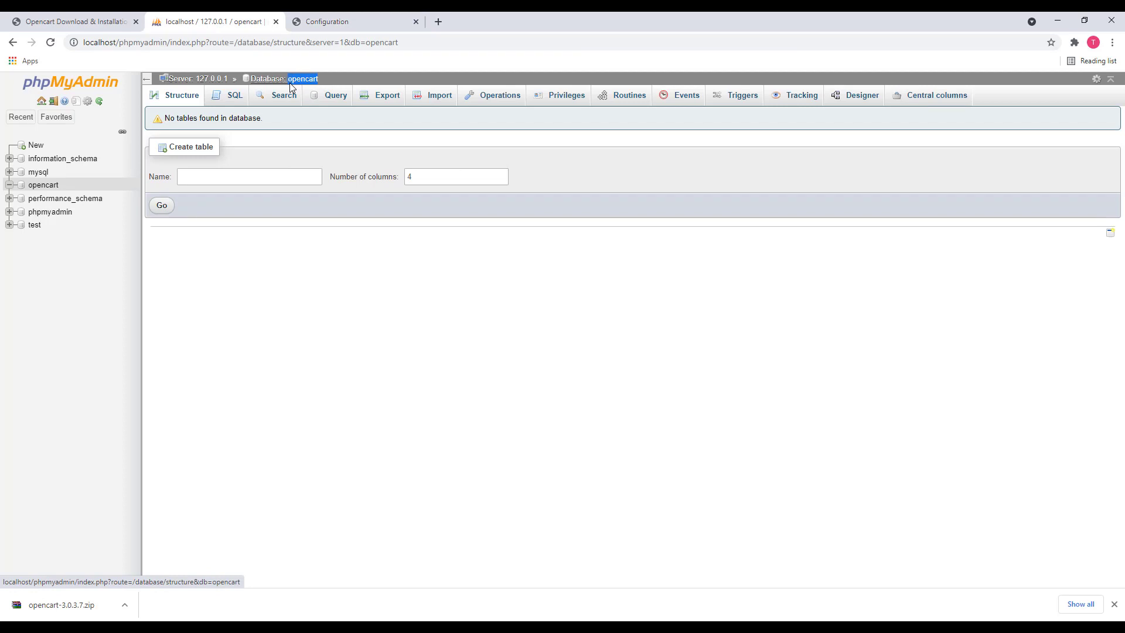
click(337, 21)
click(331, 313)
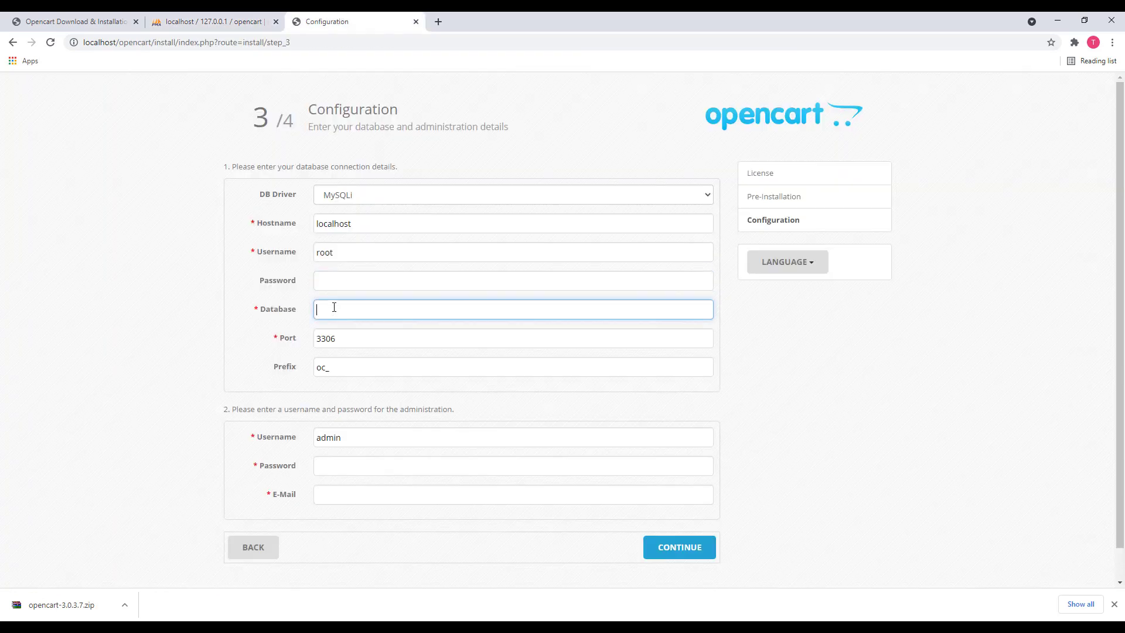
Paste opencart as the Database name, then enter the admin password and e-mail address
key(ctrl+v)
click(787, 367)
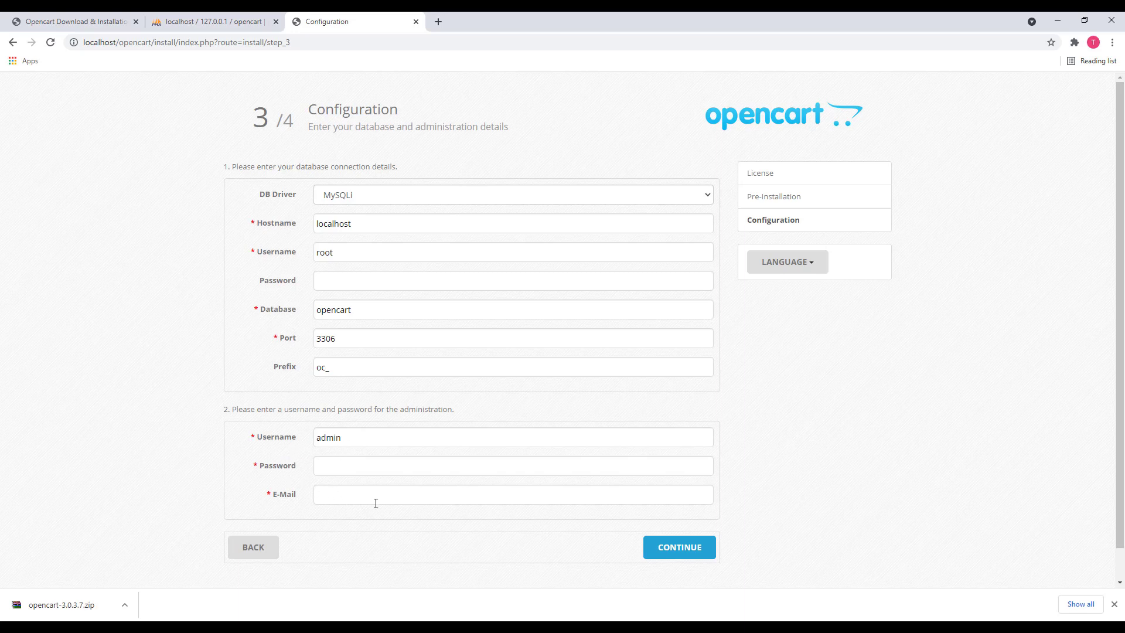
click(1114, 604)
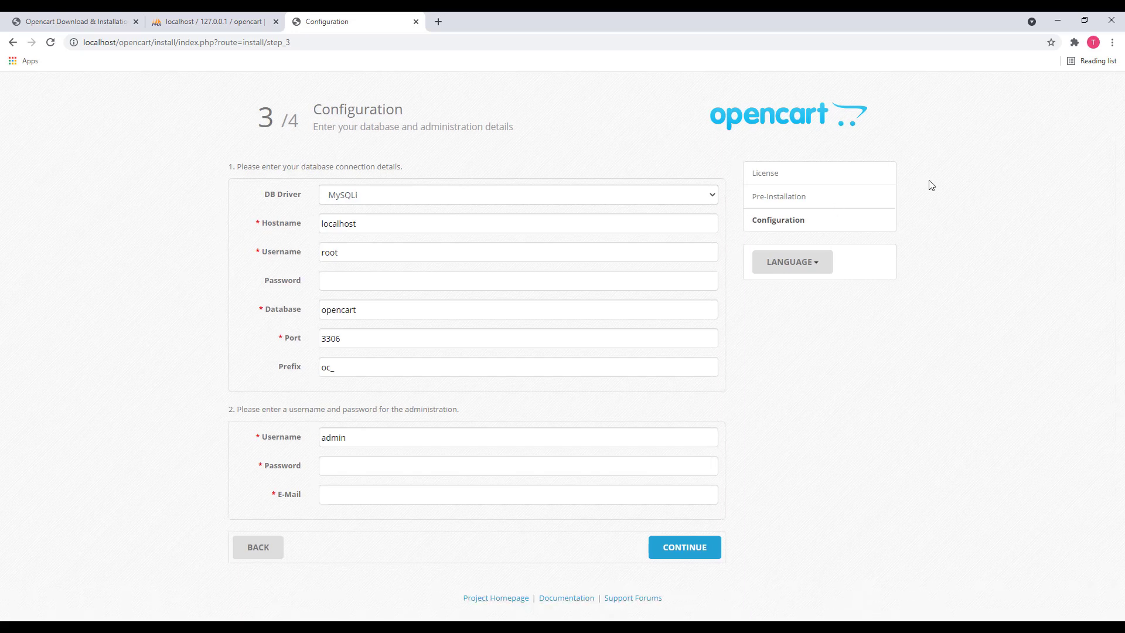
click(342, 470)
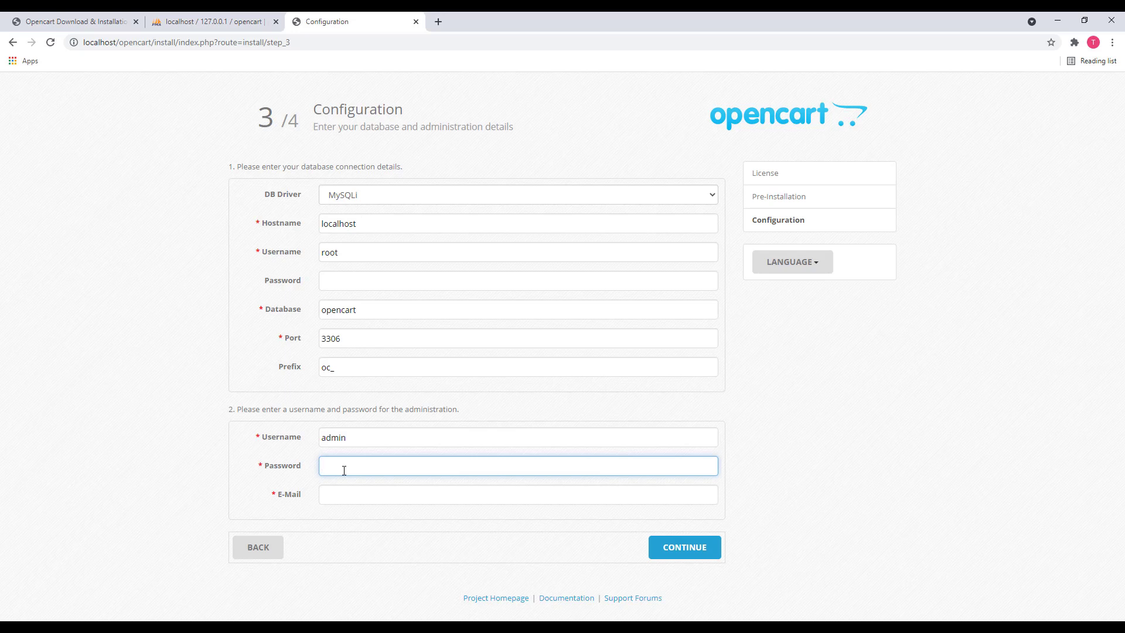
key(Tab)
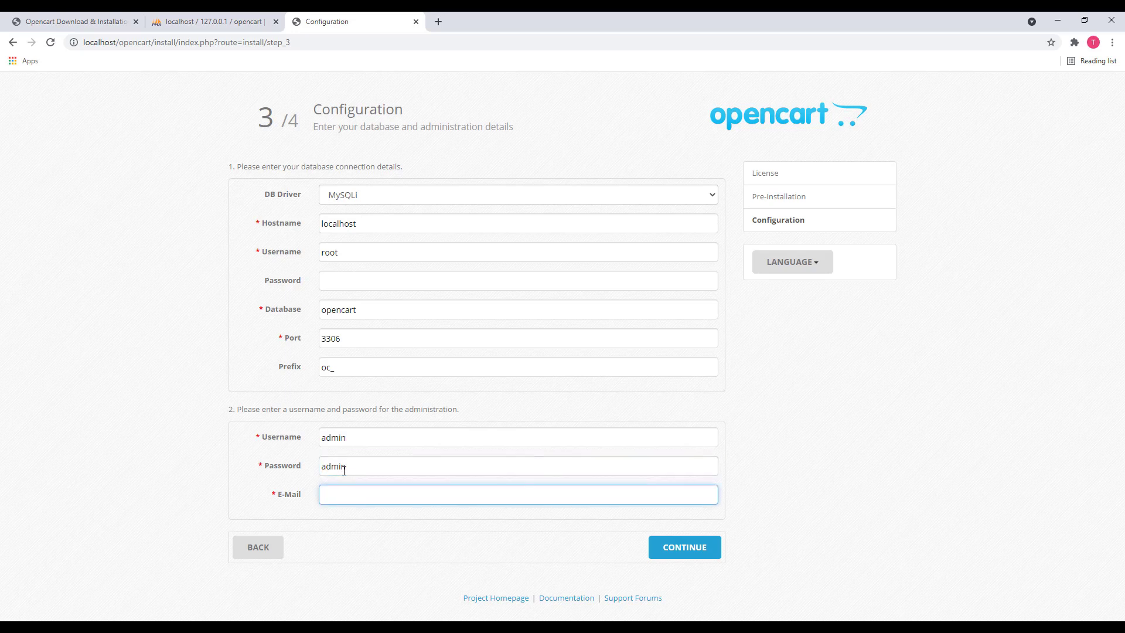
Check the tutorial, then submit the Configuration form to run the installation
click(86, 21)
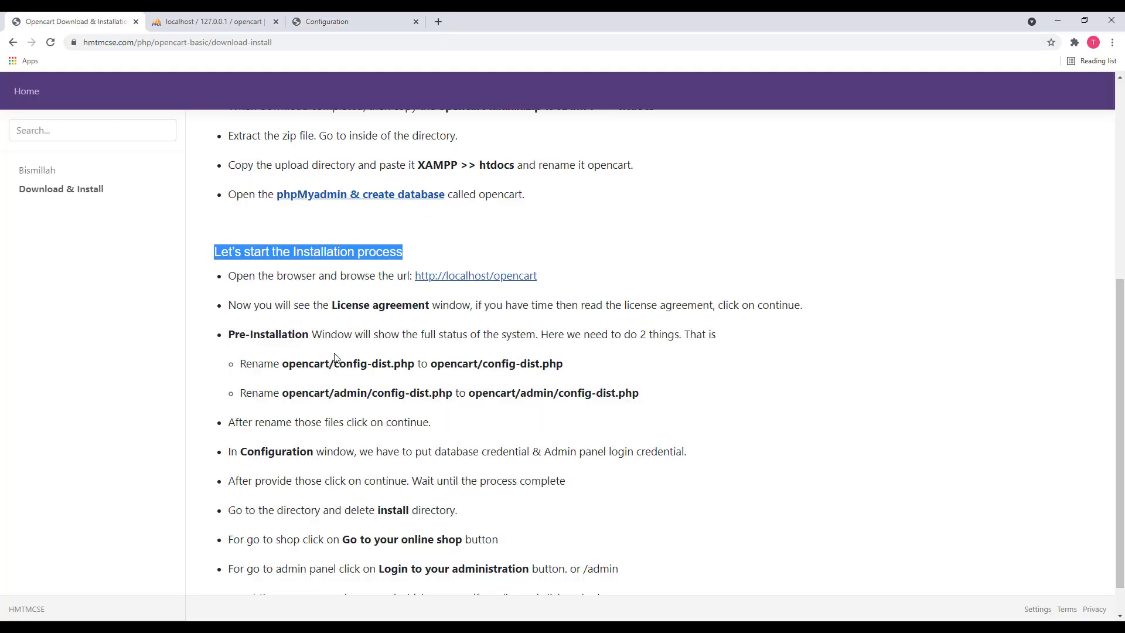
scroll(341, 368, down, 1)
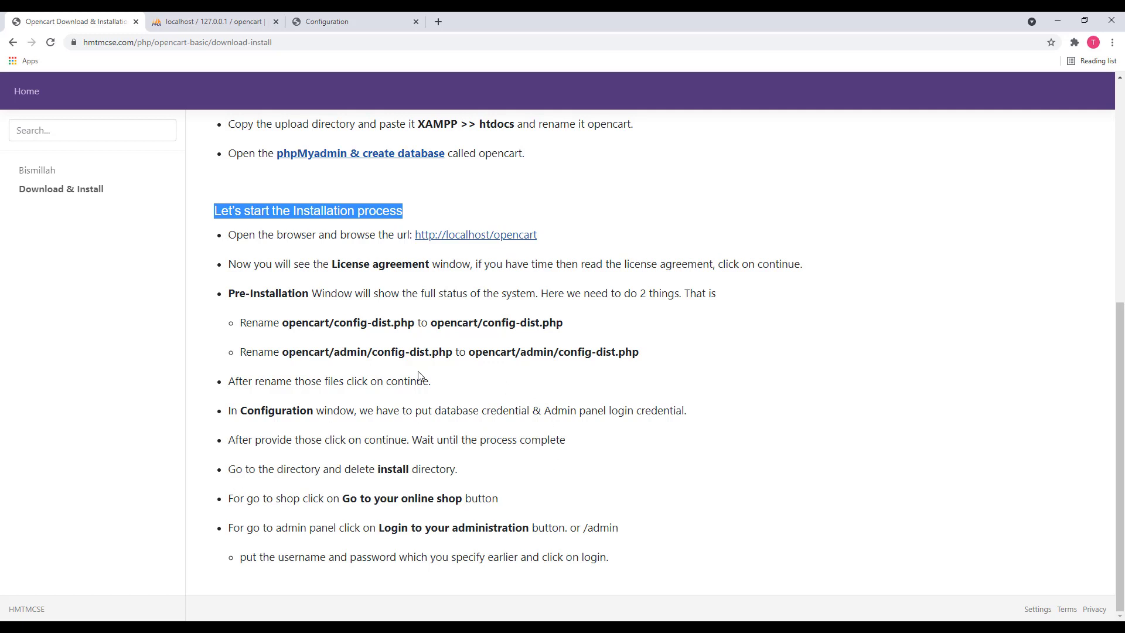
click(214, 21)
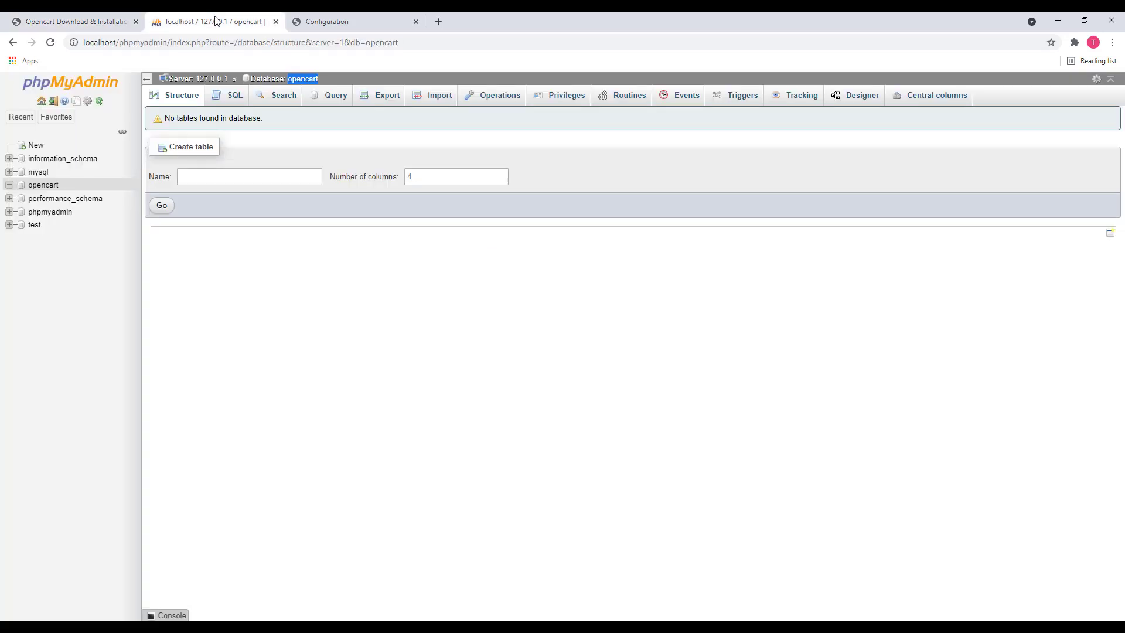
click(338, 22)
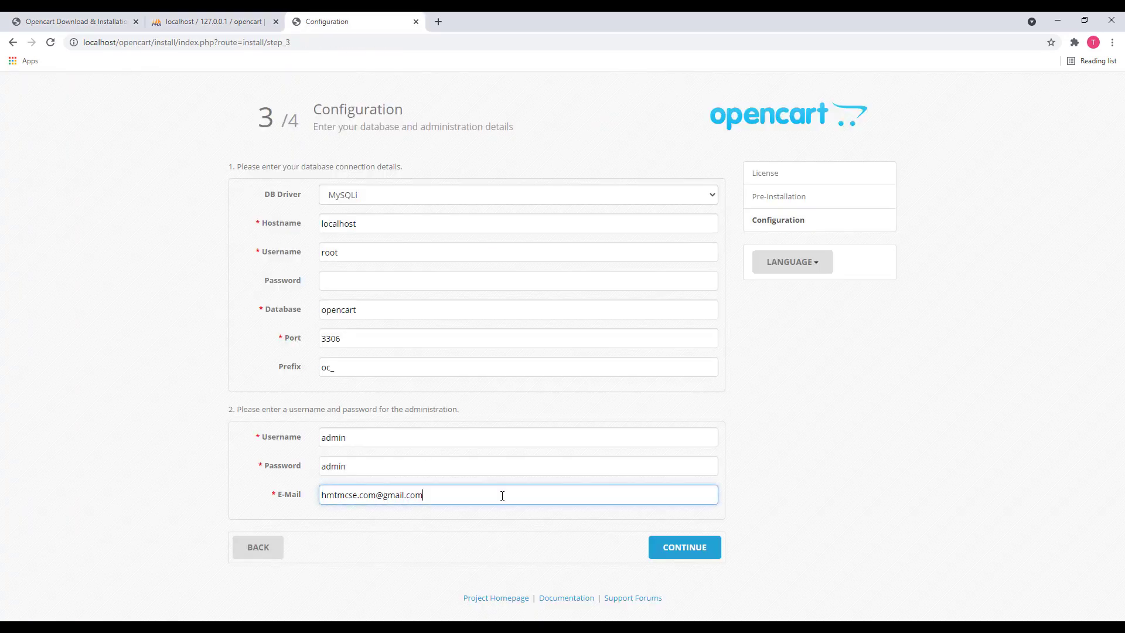
click(692, 554)
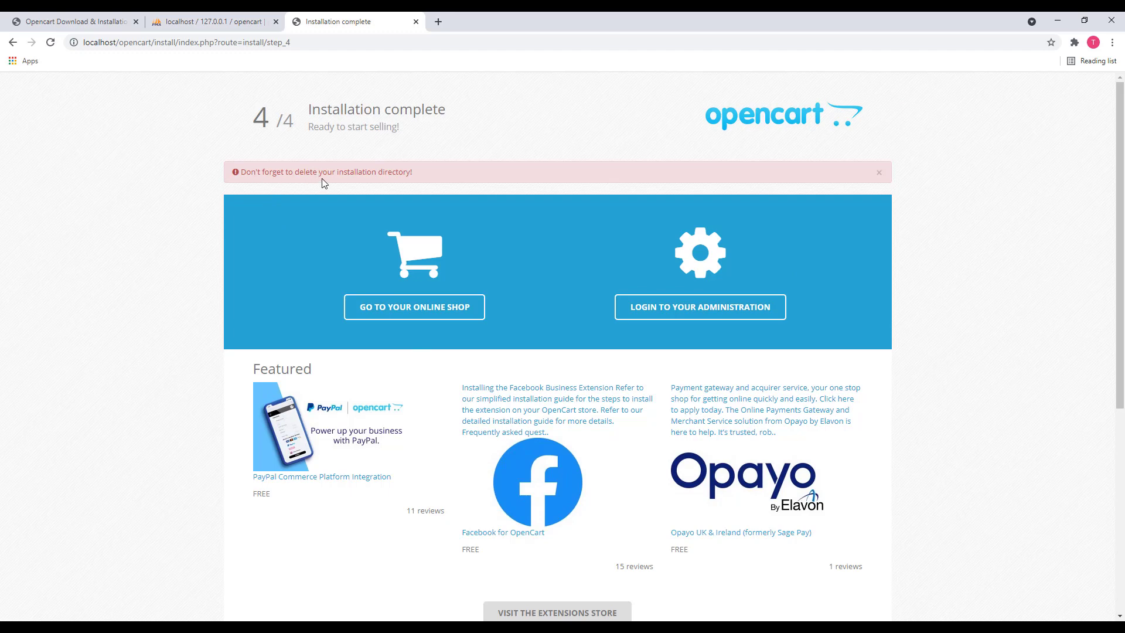
Switch to the 'Opencart Download & Installation' tutorial tab
click(33, 17)
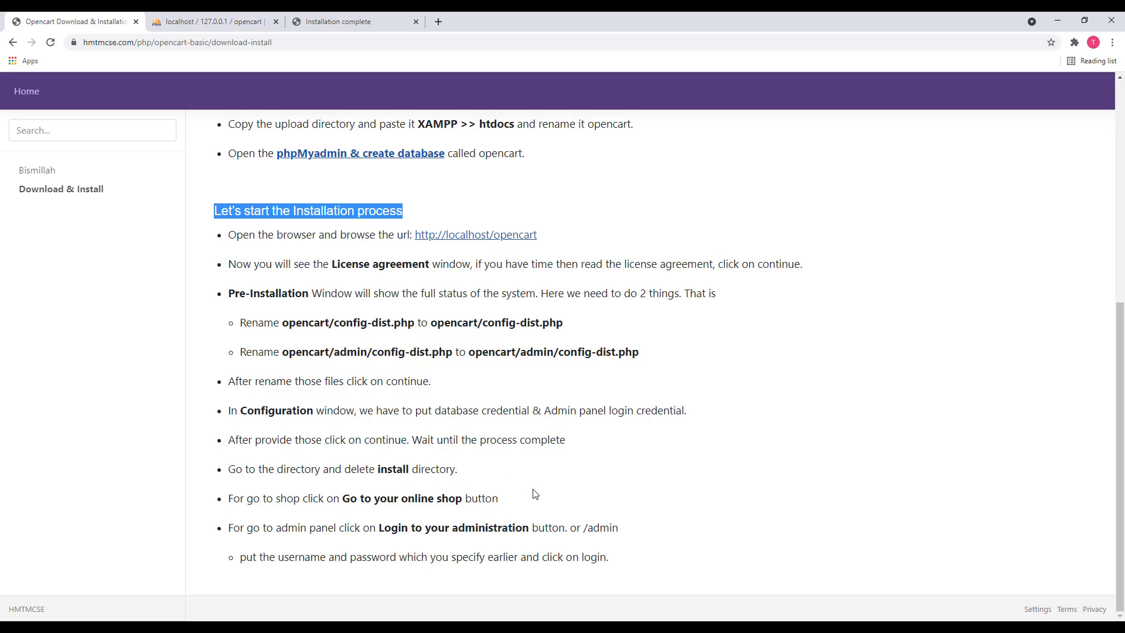
Delete the install folder from htdocs/opencart, then go back to the Installation complete page
click(808, 627)
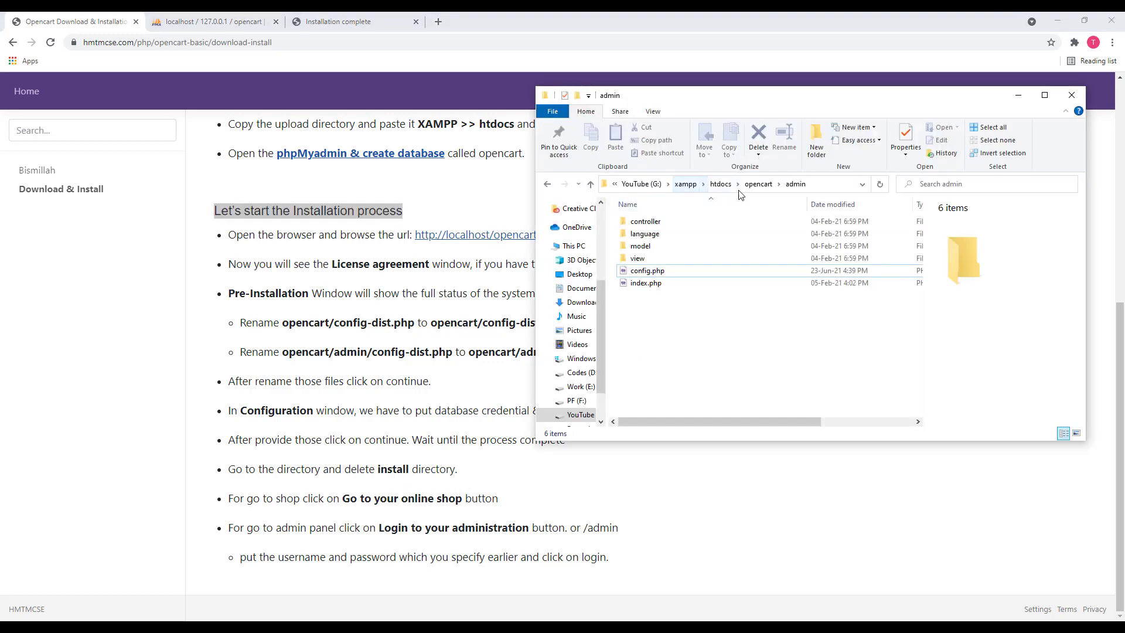
click(758, 184)
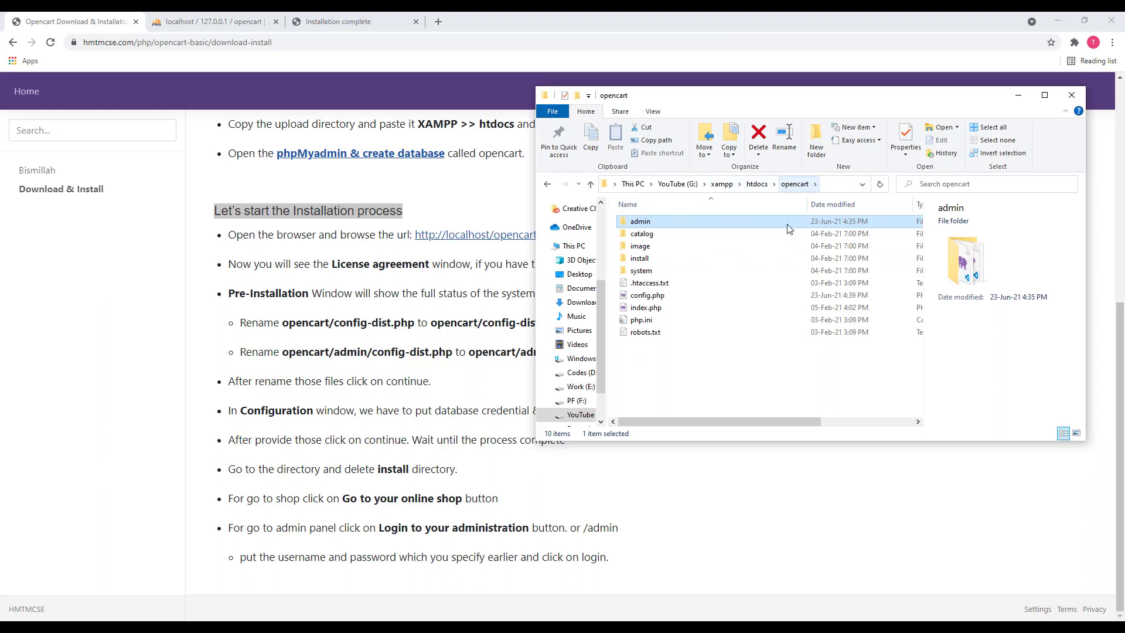
click(736, 359)
click(649, 262)
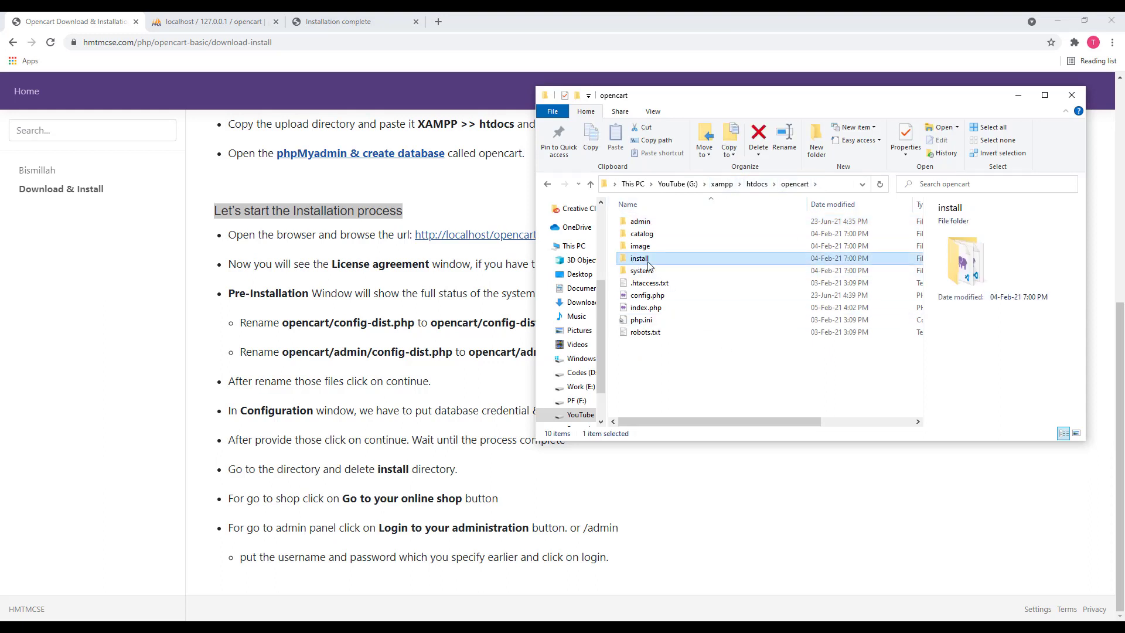
key(Delete)
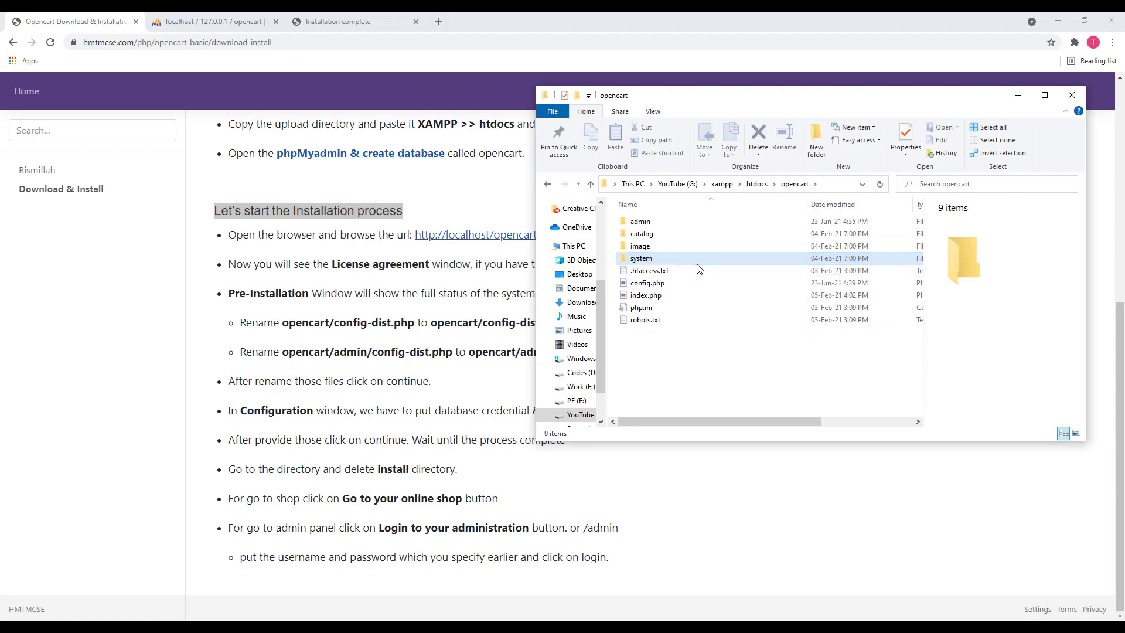
click(326, 22)
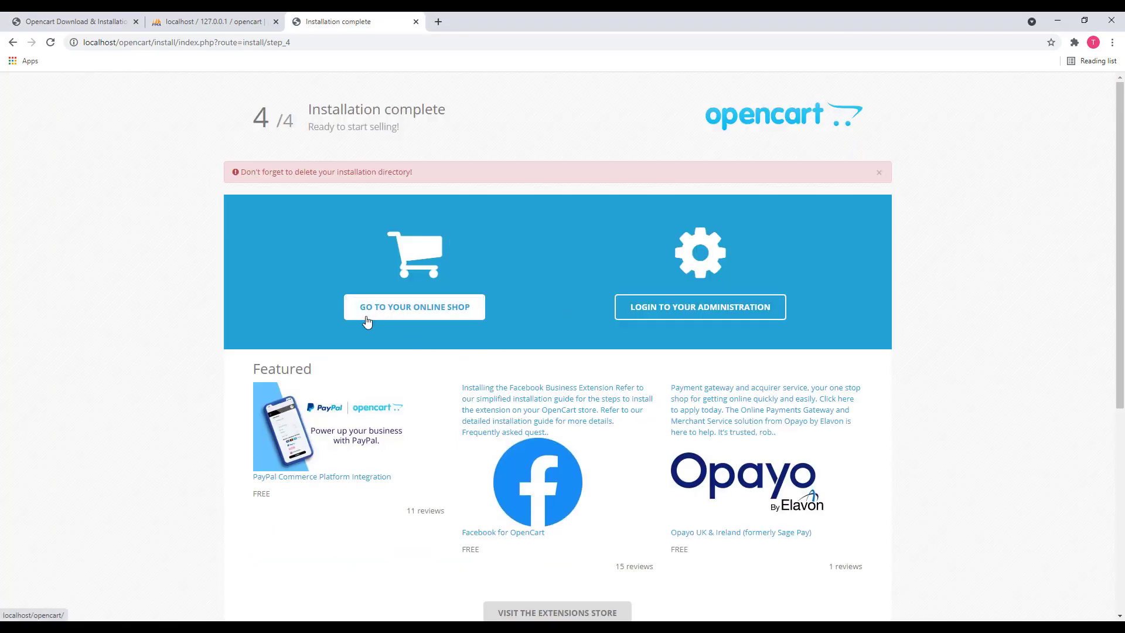
click(450, 315)
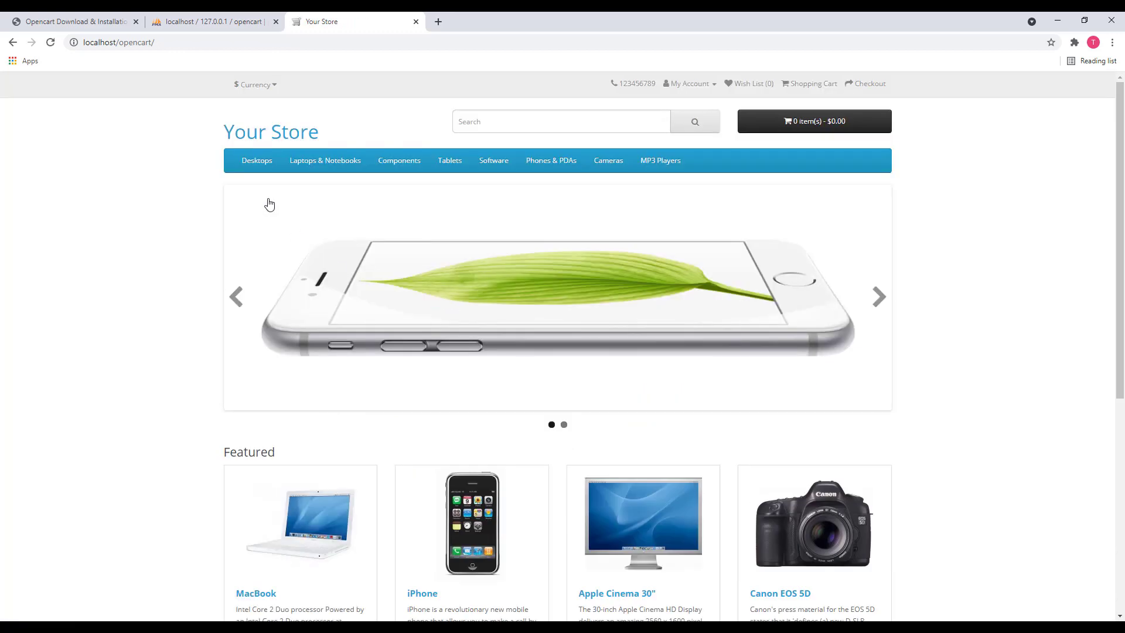
scroll(655, 272, down, 5)
scroll(656, 272, up, 6)
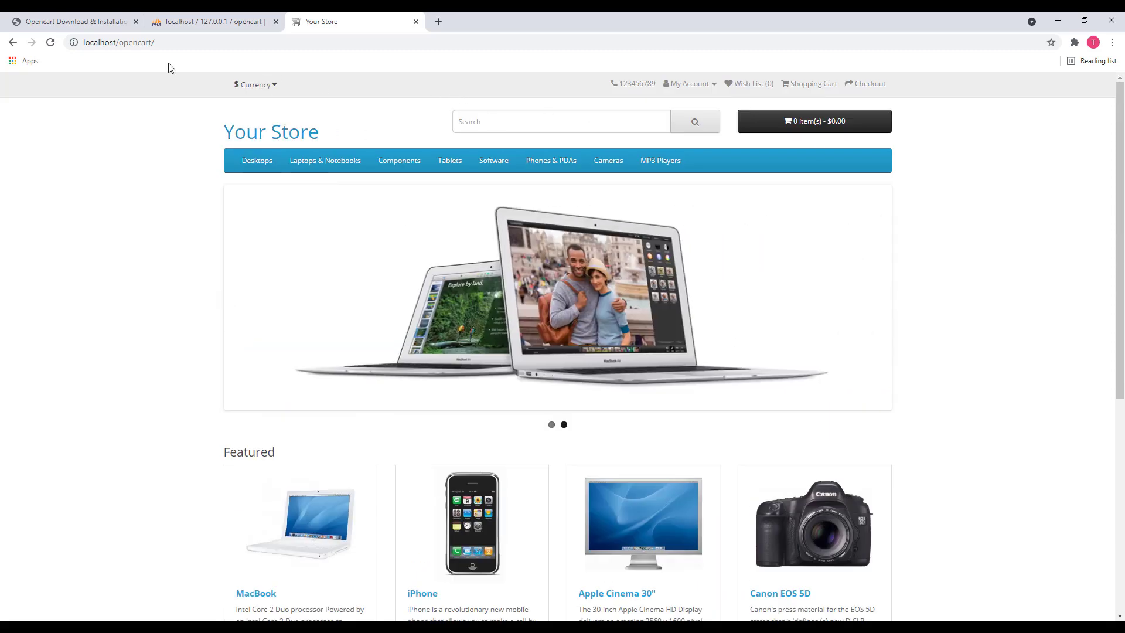
click(12, 42)
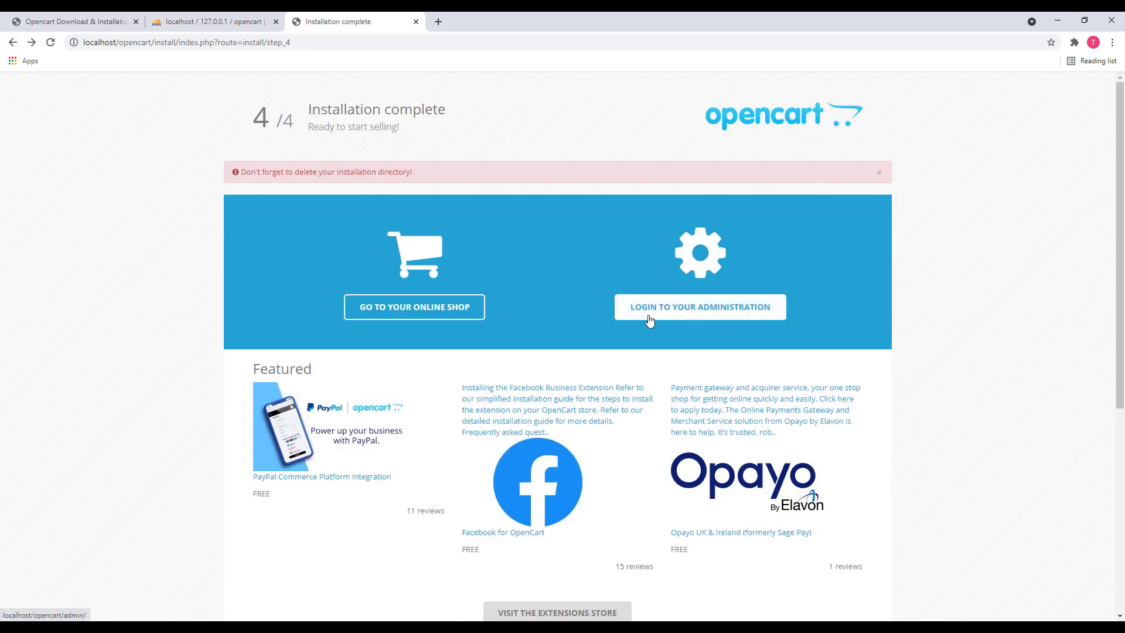
Sign in to the OpenCart admin login page with the administrator username and password
click(697, 316)
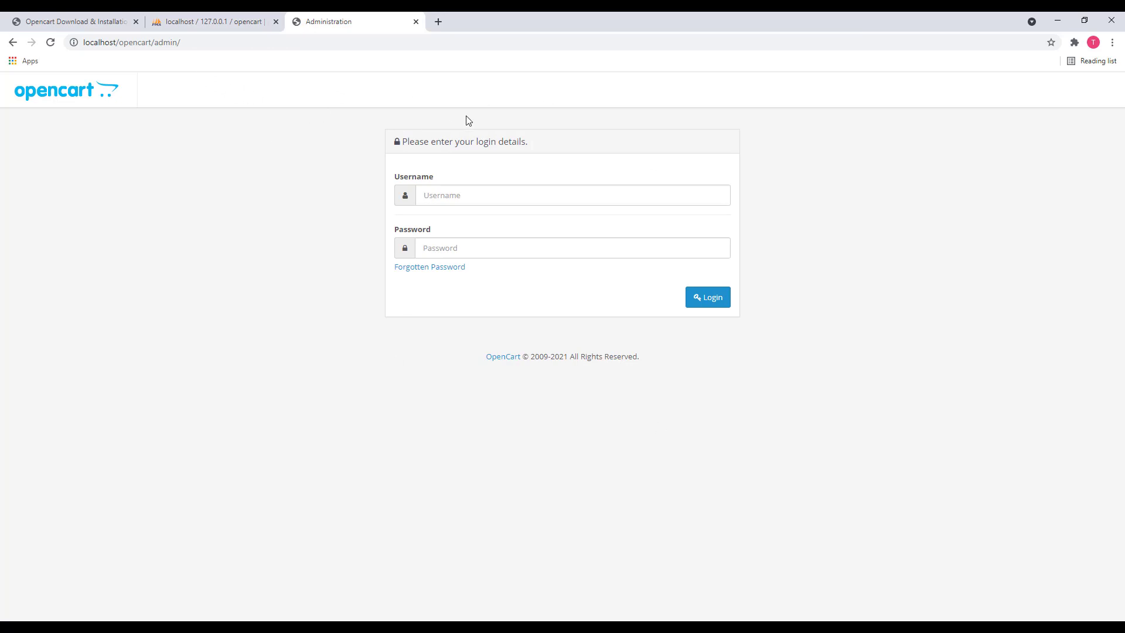
click(452, 195)
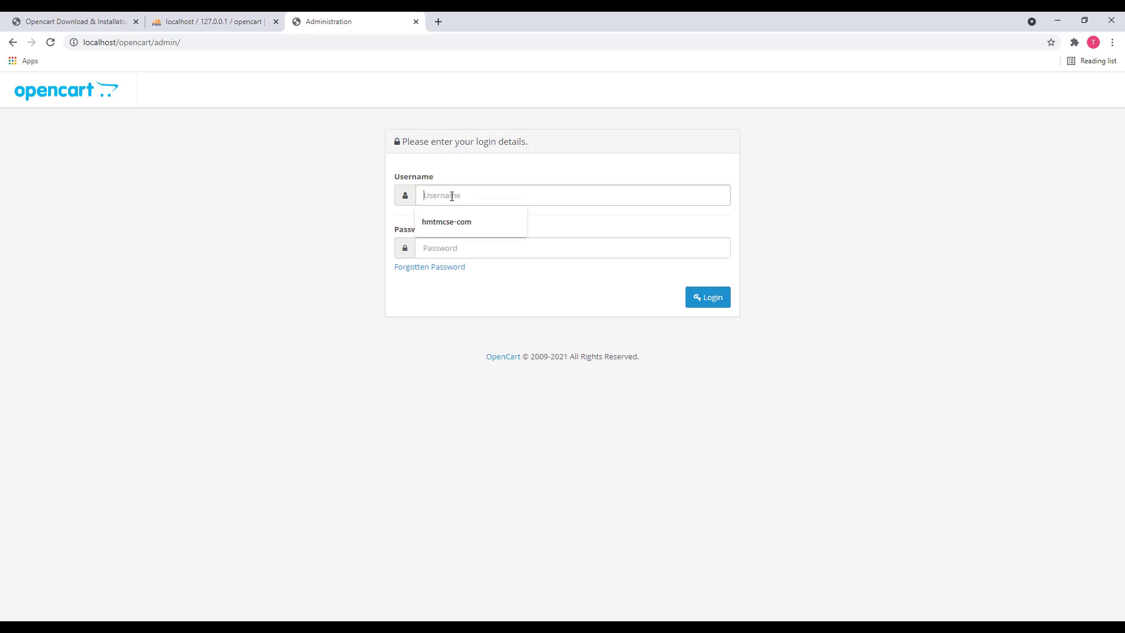
text(admin)
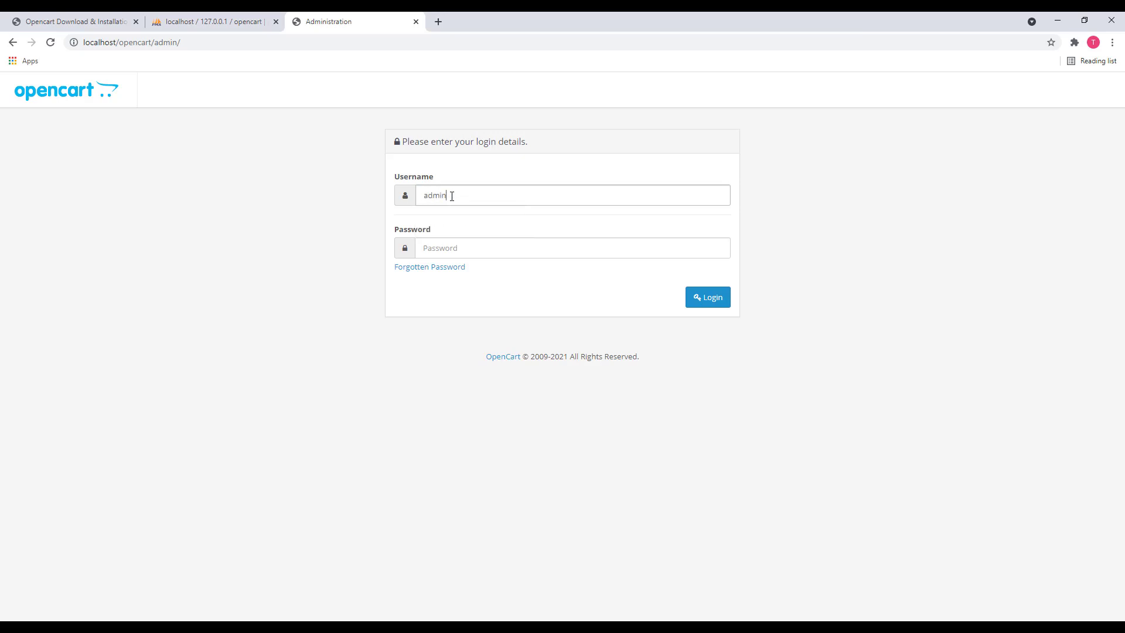
key(Tab)
text(adm)
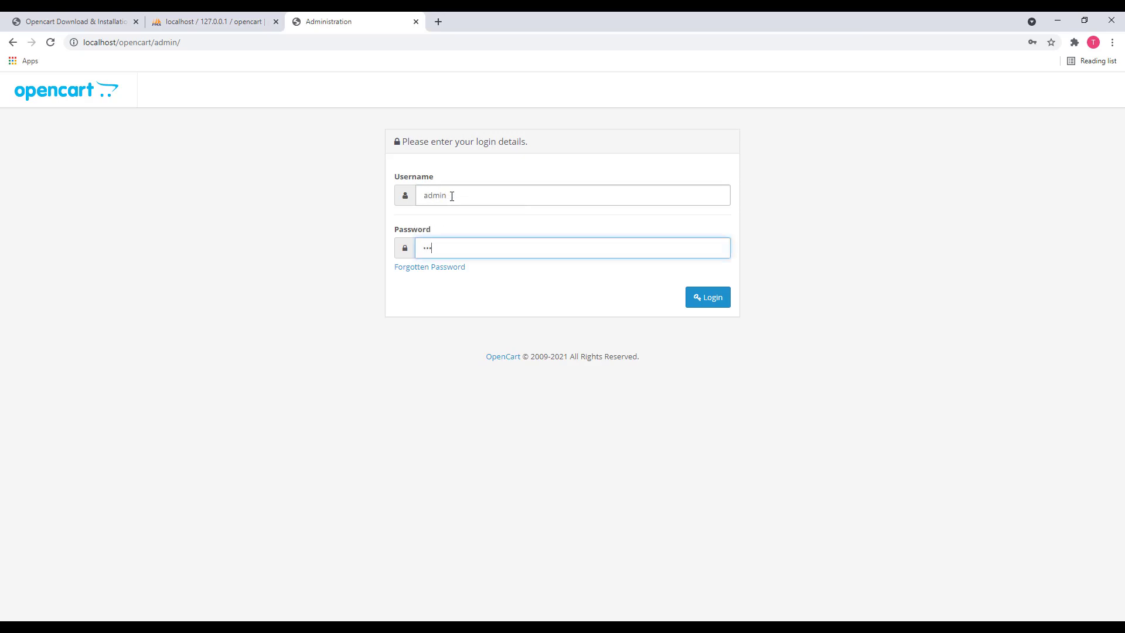
text(in)
key(Return)
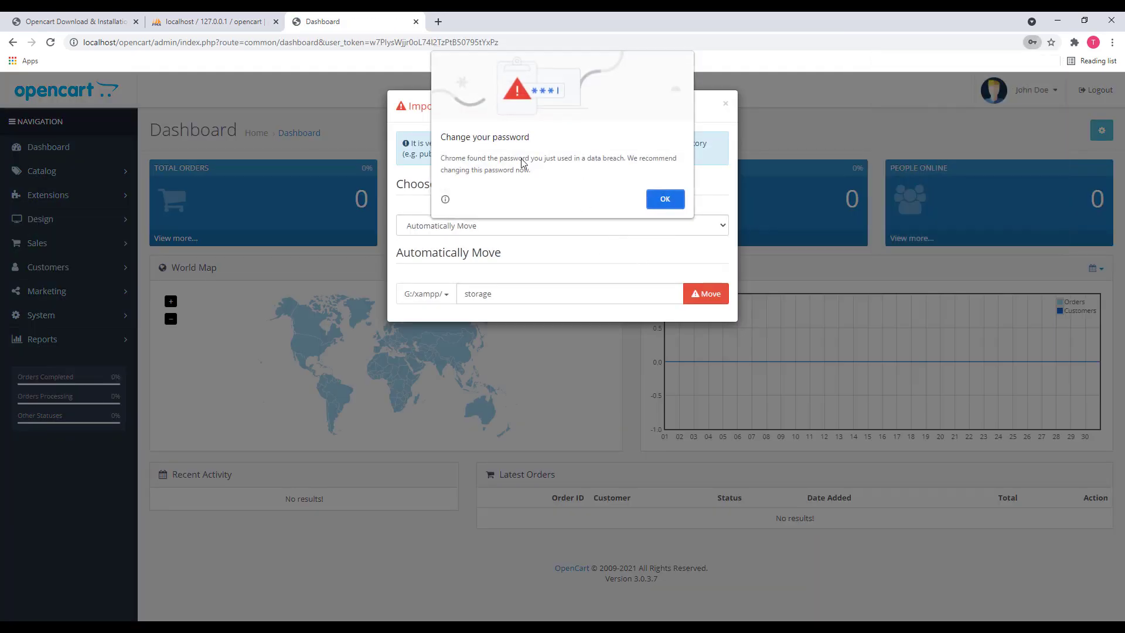
Dismiss Chrome's password warning, move the storage directory to G:/xampp/storage, and reload the Dashboard
click(665, 199)
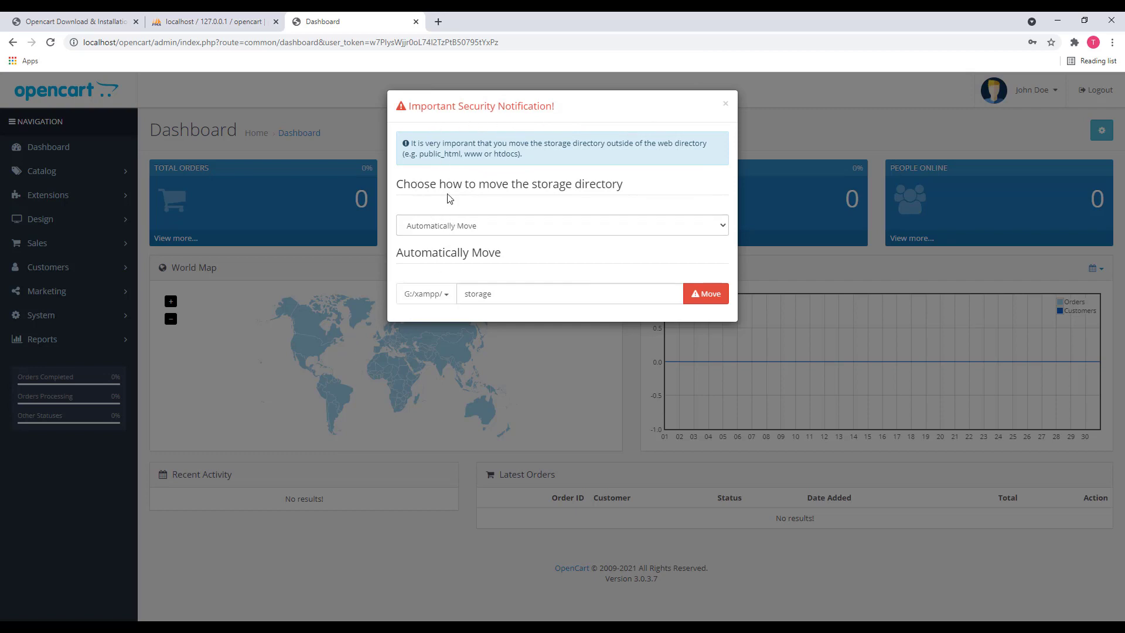
drag(498, 295, 318, 285)
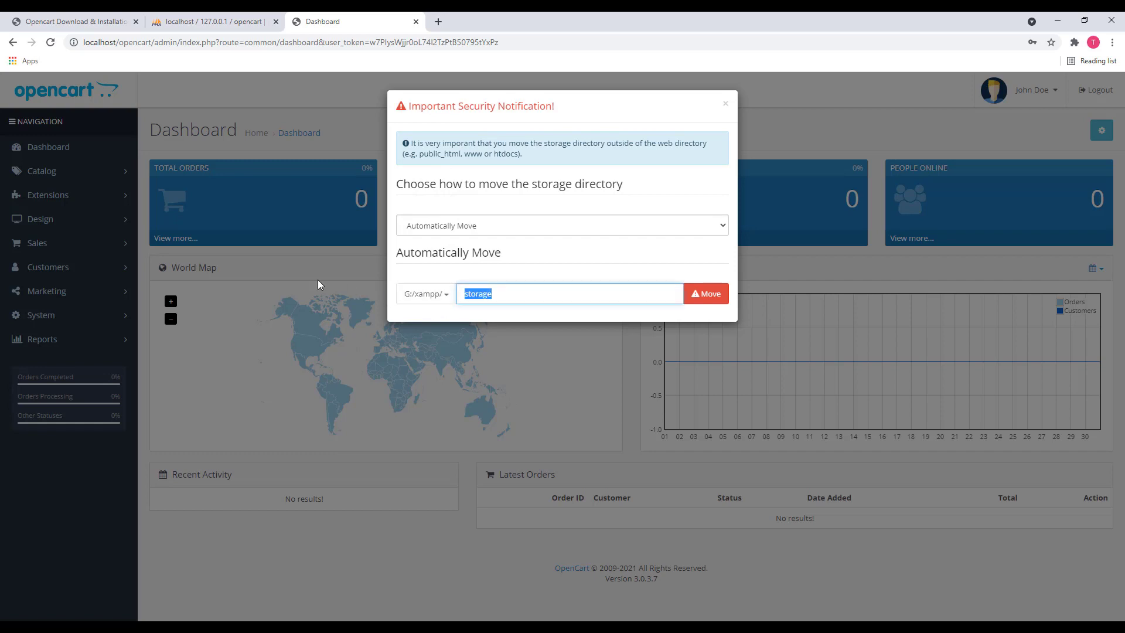
click(692, 303)
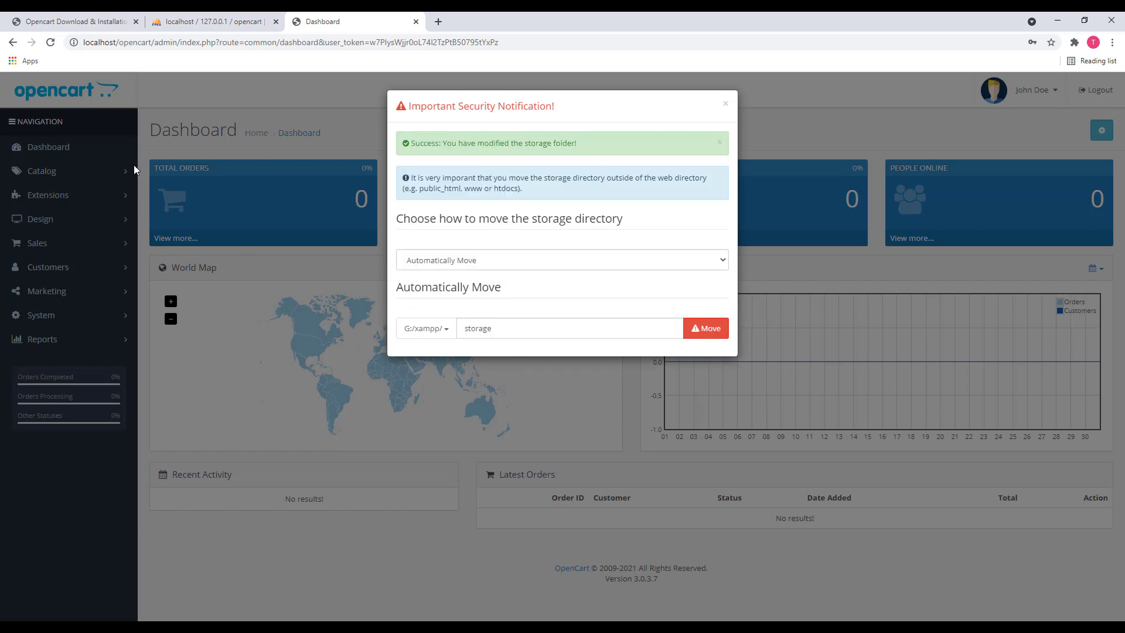
click(51, 41)
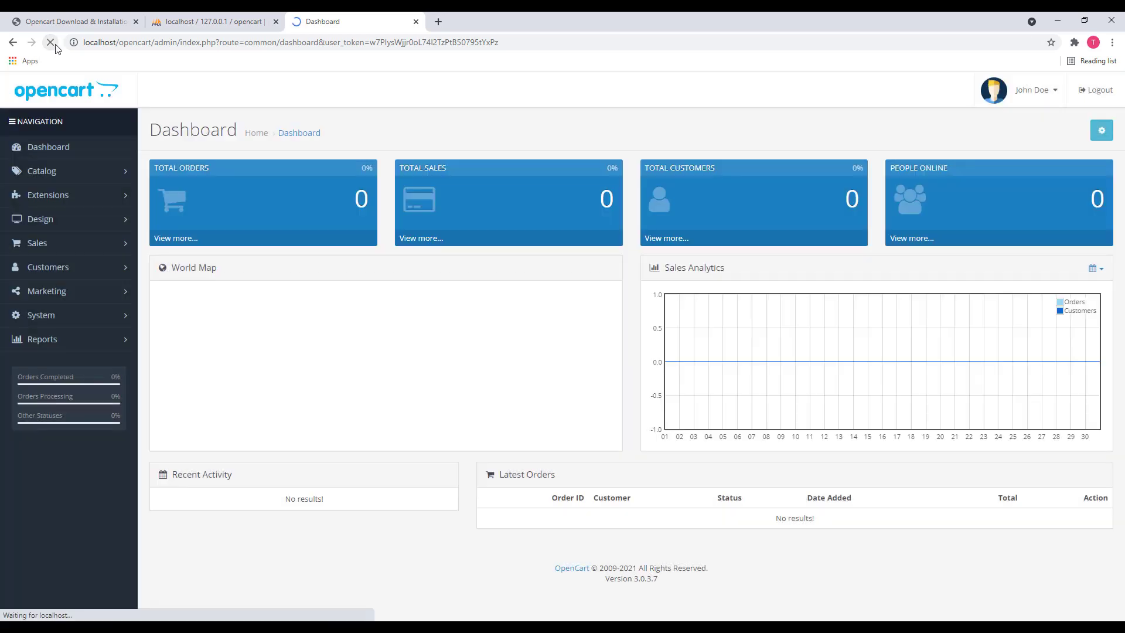
Open Catalog > Products and scroll through the admin product list
click(67, 174)
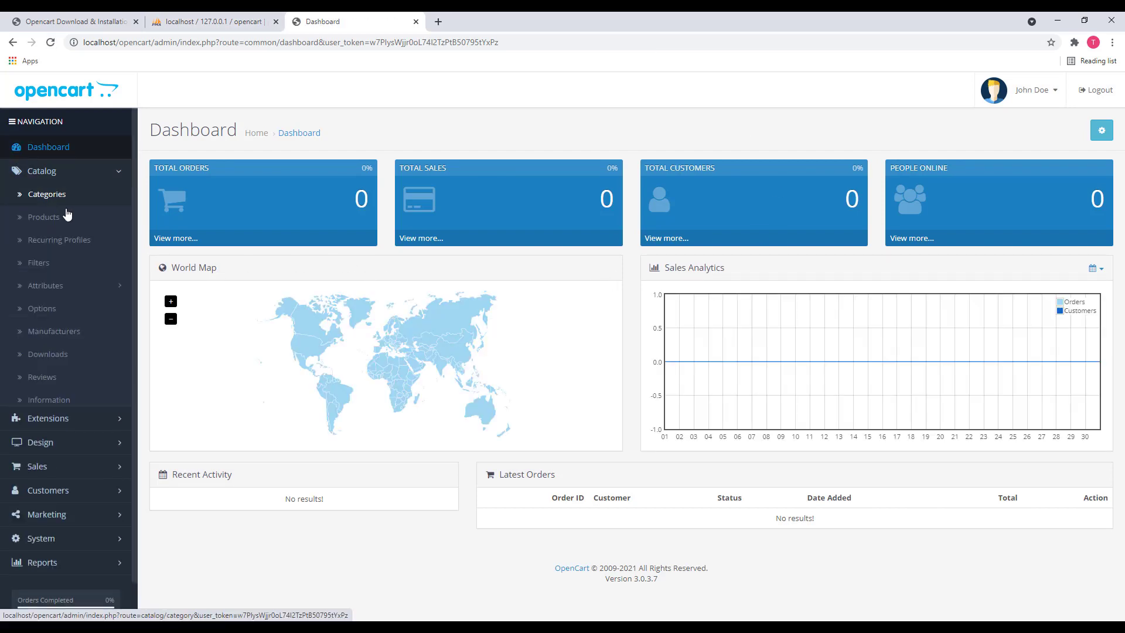
click(61, 232)
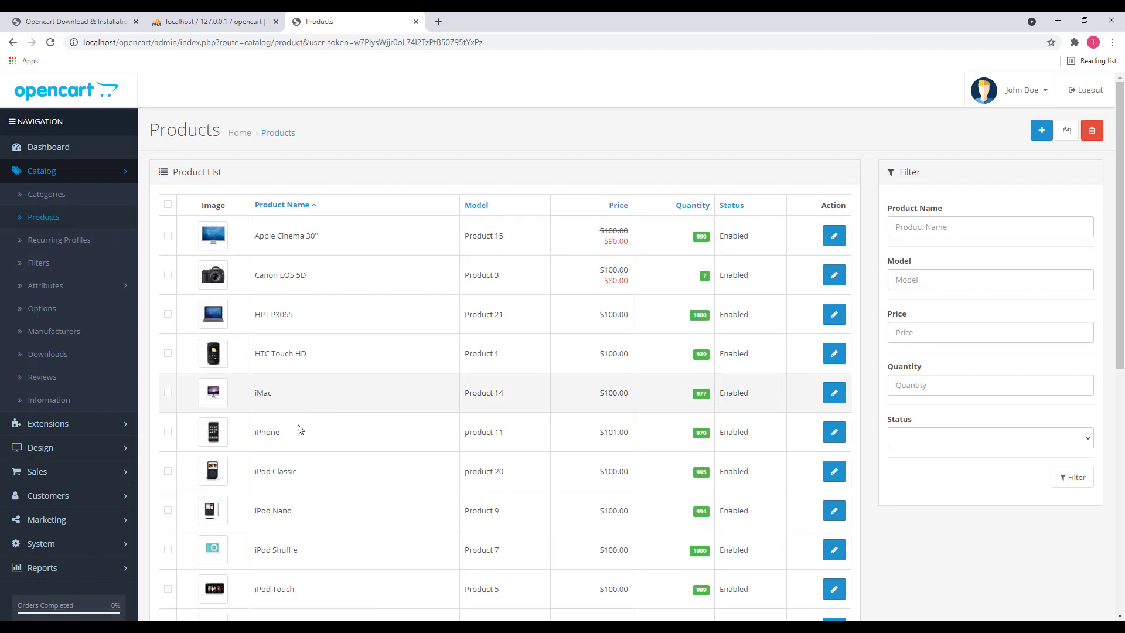
scroll(321, 206, down, 4)
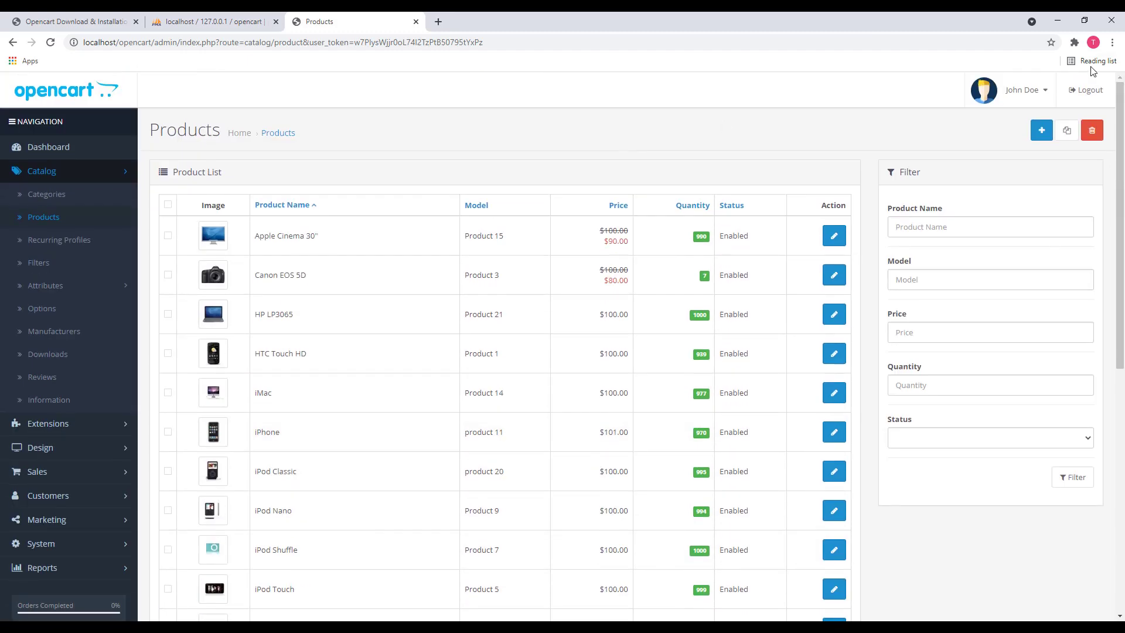
Open the Your Store storefront in a new tab and return to the tutorial tab
click(1030, 91)
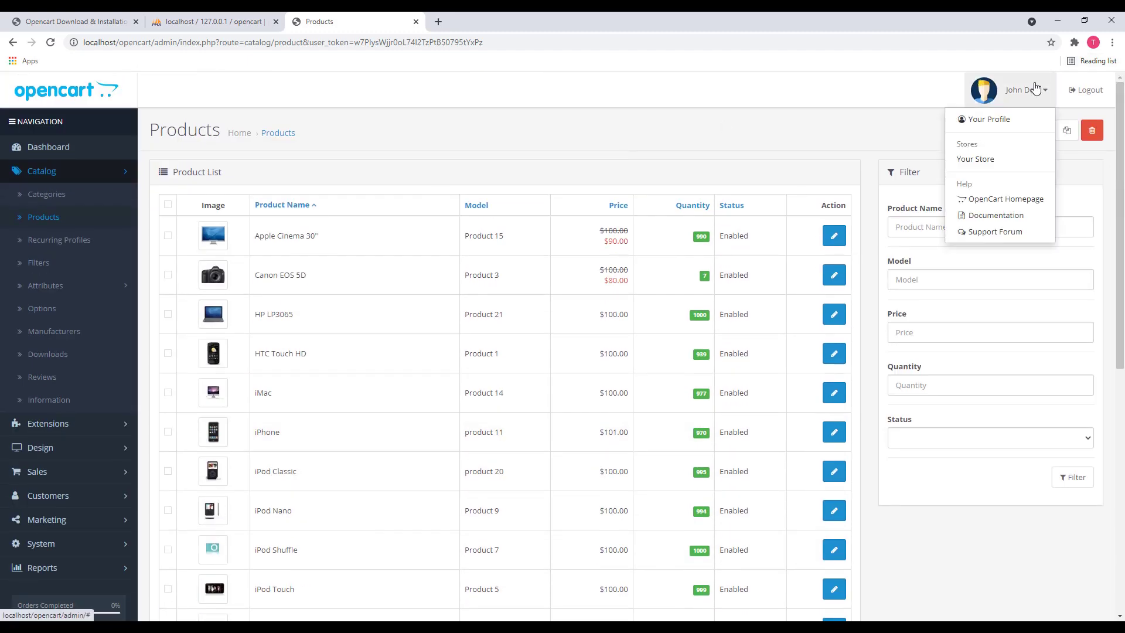
click(990, 170)
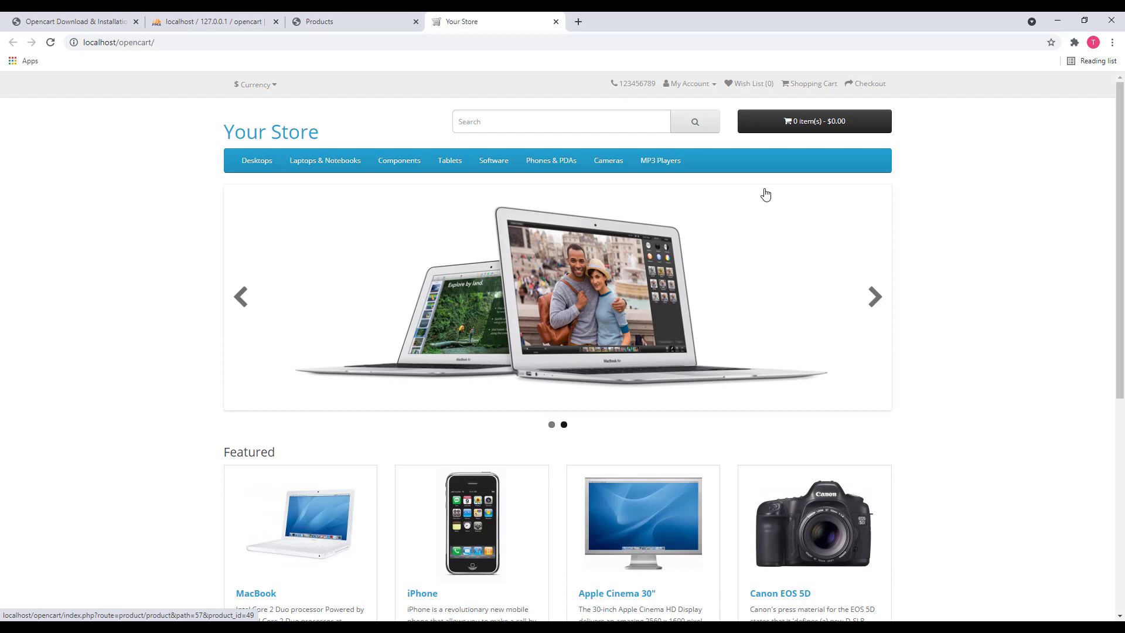
click(76, 21)
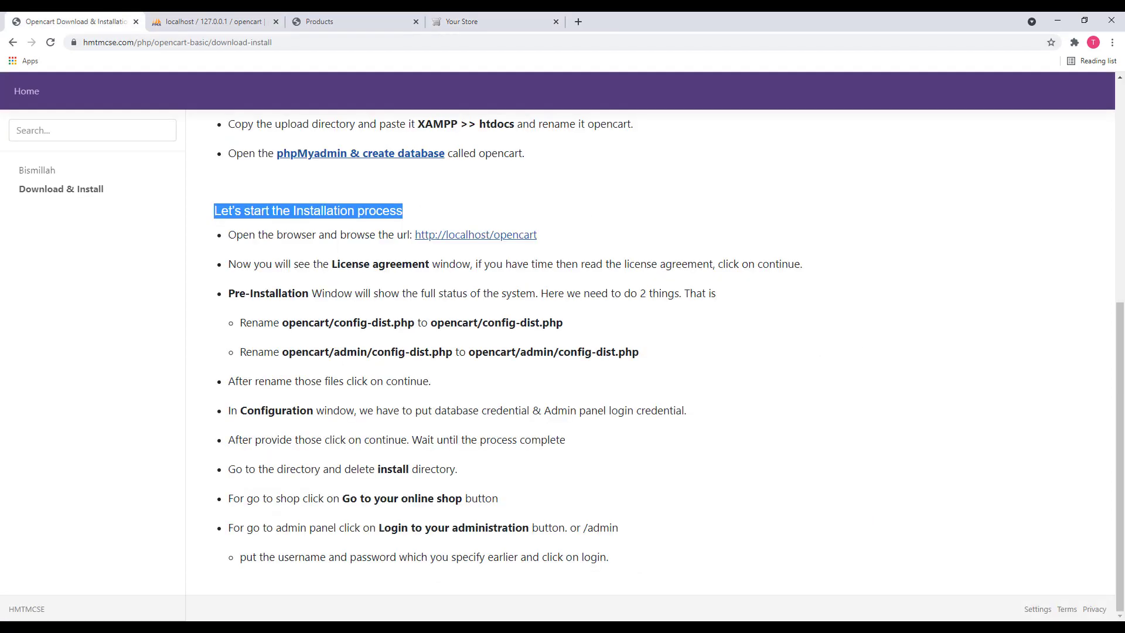